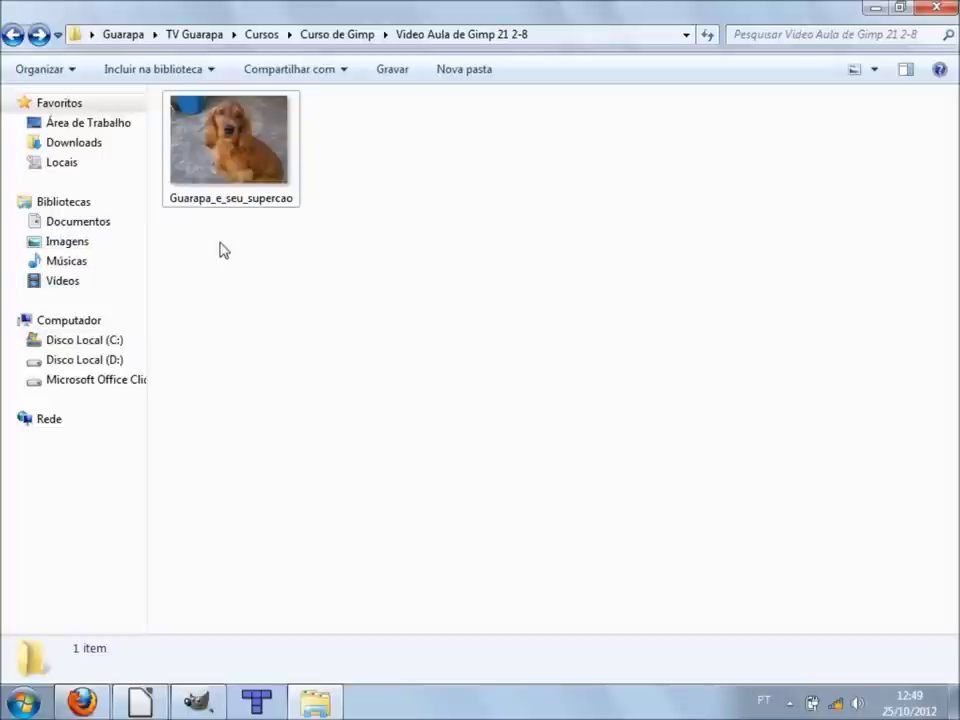
- Preview the dog photo in Photo Viewer, then open Guarapa_e_seu_supercao.jpg in GIMP
{"action": "double_click", "coordinate": [258, 179]}
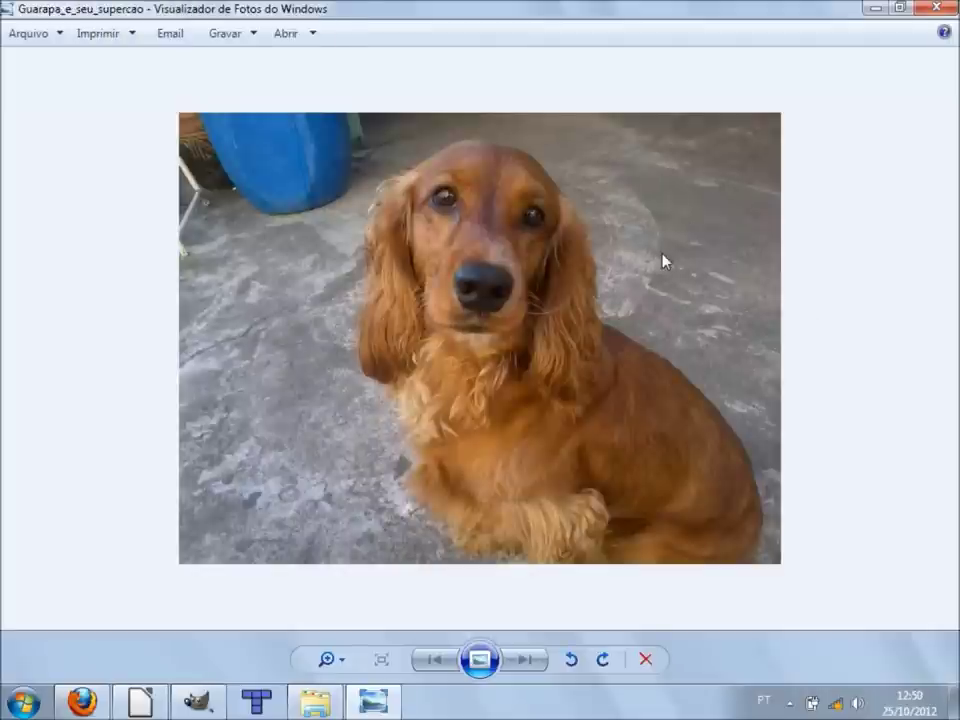
{"action": "left_click", "coordinate": [937, 7]}
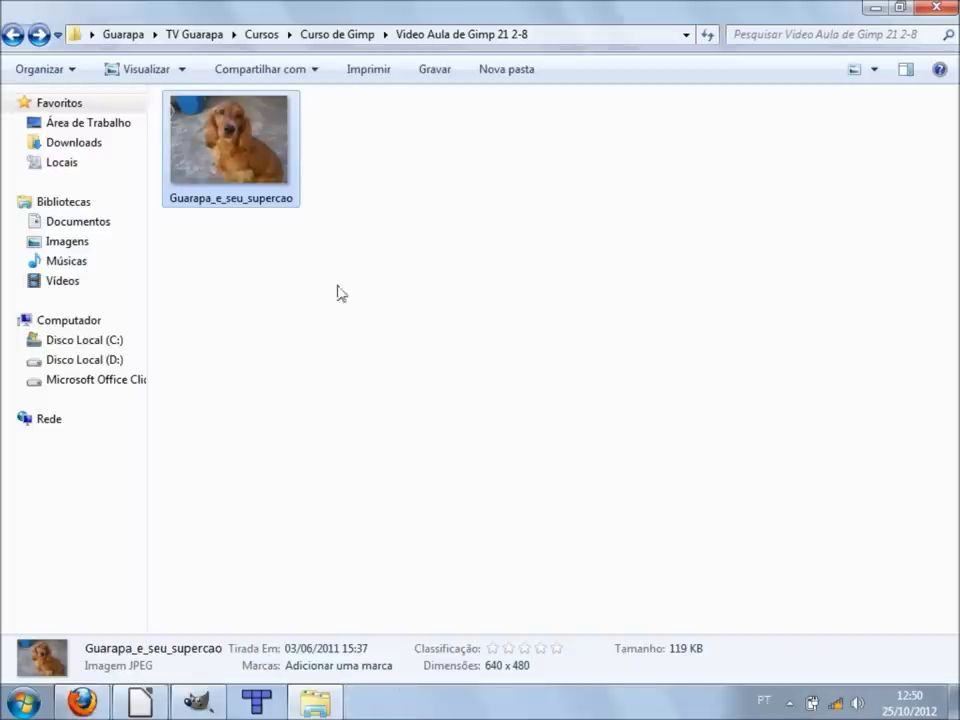
{"action": "right_click", "coordinate": [250, 176]}
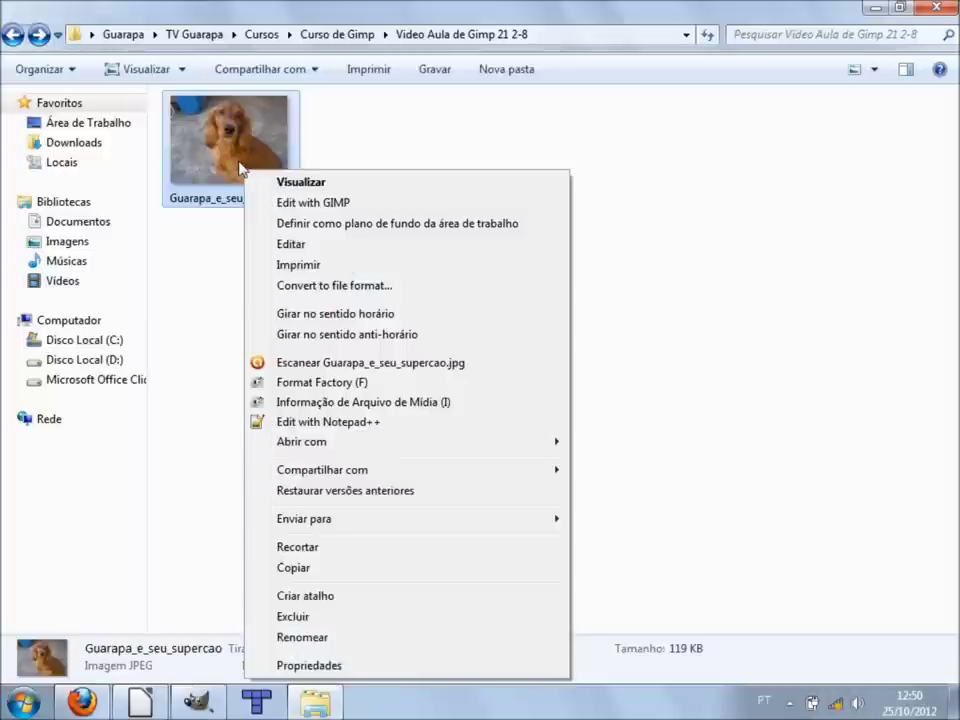
{"action": "left_click", "coordinate": [320, 204]}
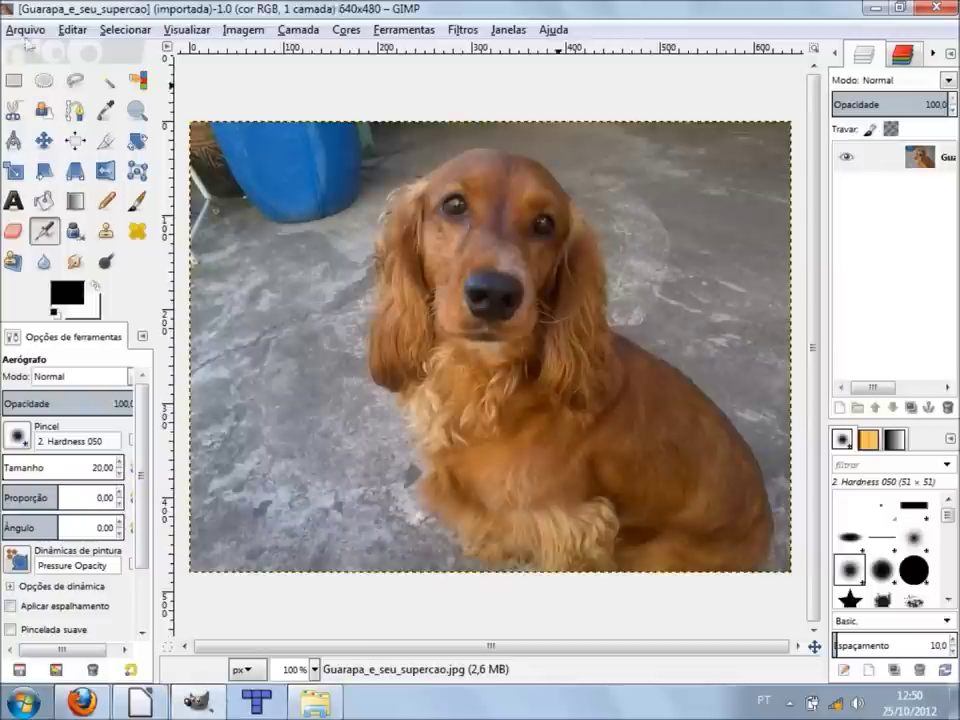
- Browse the Arquivo menu, test the airbrush on the dog's chin, and make GIMP fullscreen
{"action": "left_click", "coordinate": [26, 29]}
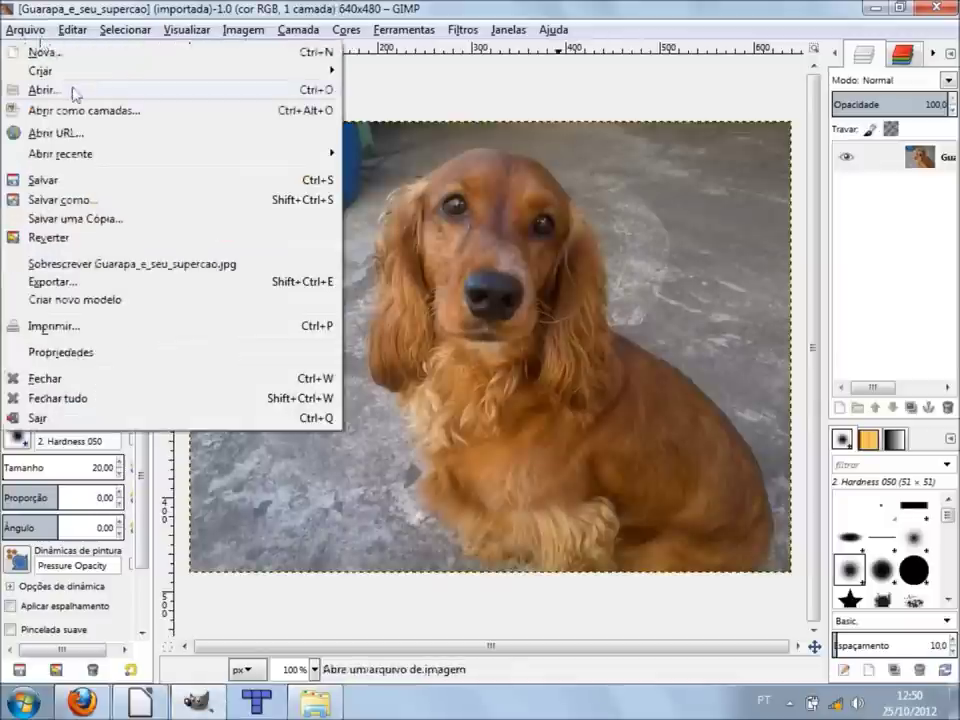
{"action": "key", "text": "Escape"}
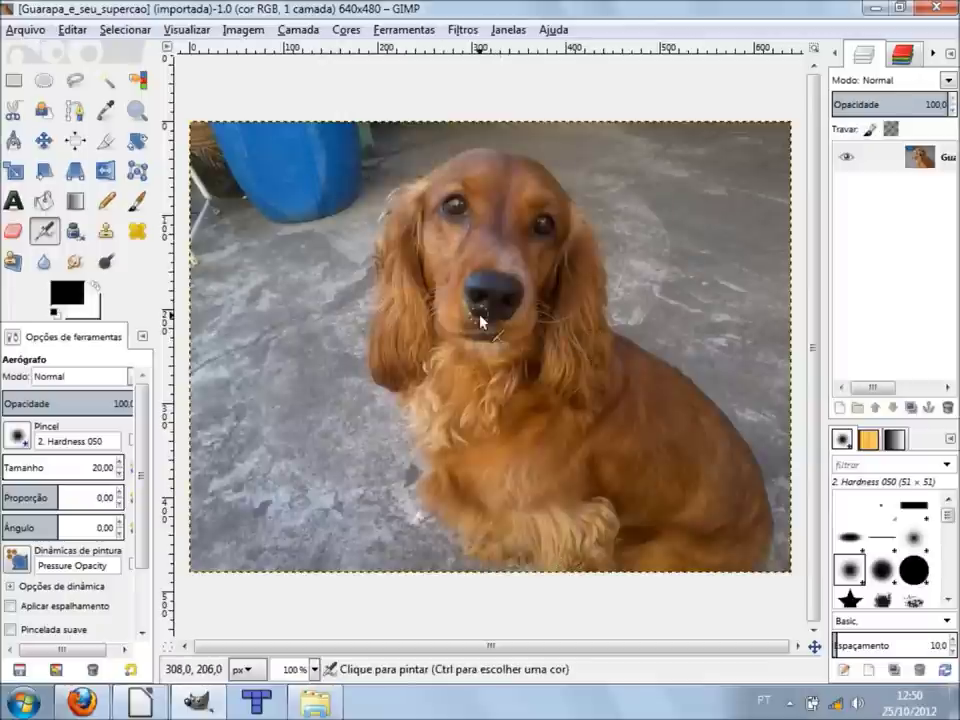
{"action": "mouse_move", "coordinate": [480, 320]}
{"action": "left_mouse_down"}
{"action": "mouse_move", "coordinate": [469, 340]}
{"action": "mouse_move", "coordinate": [461, 326]}
{"action": "left_mouse_up"}
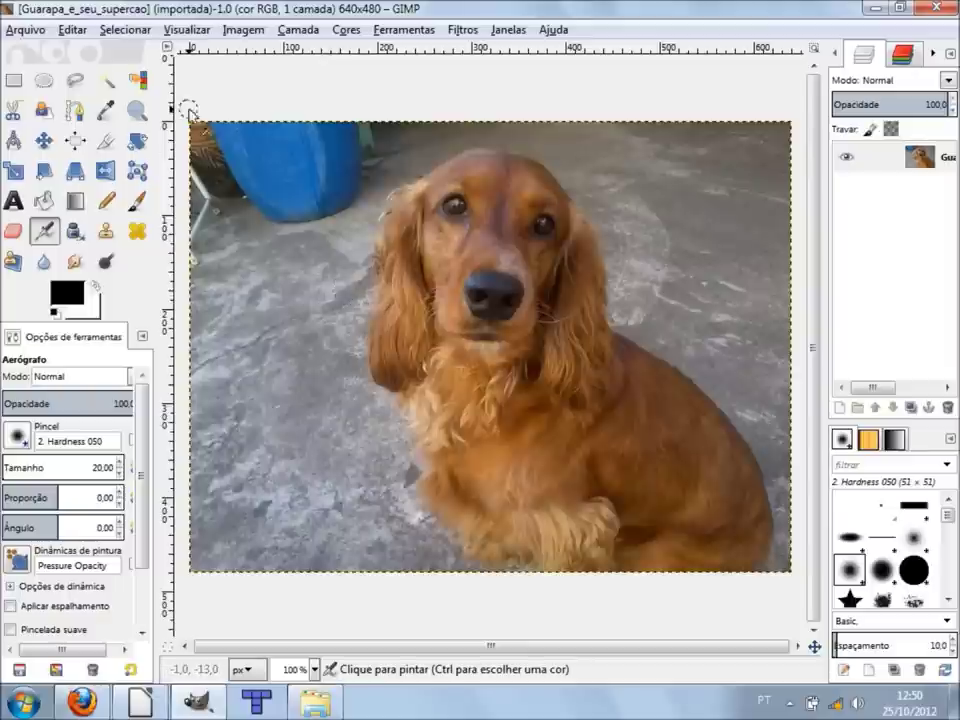
{"action": "key", "text": "F11"}
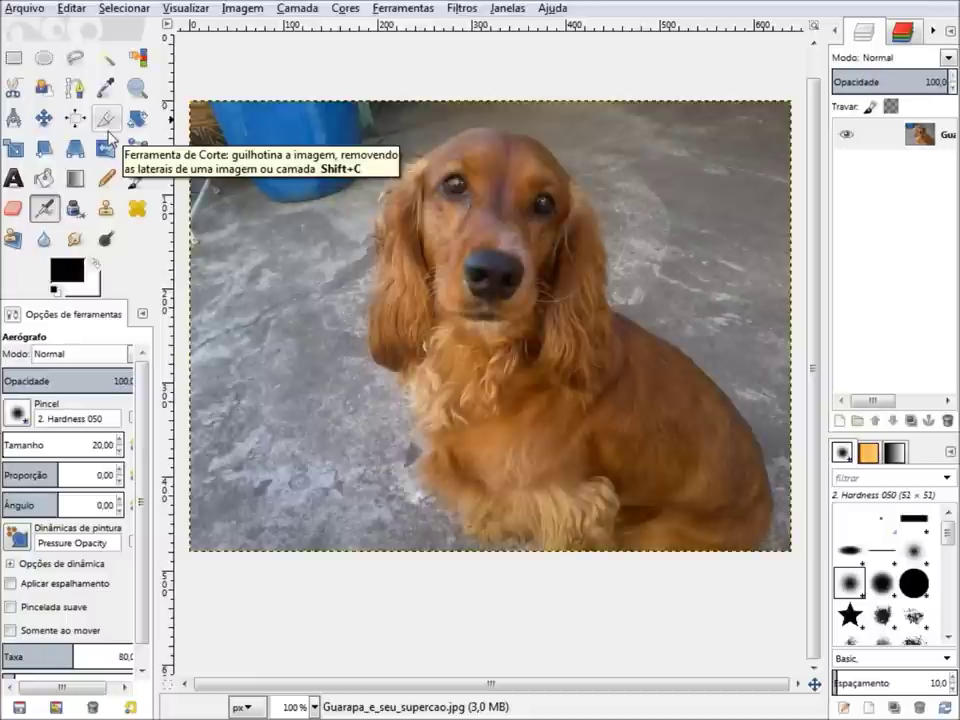
{"action": "left_click", "coordinate": [108, 133]}
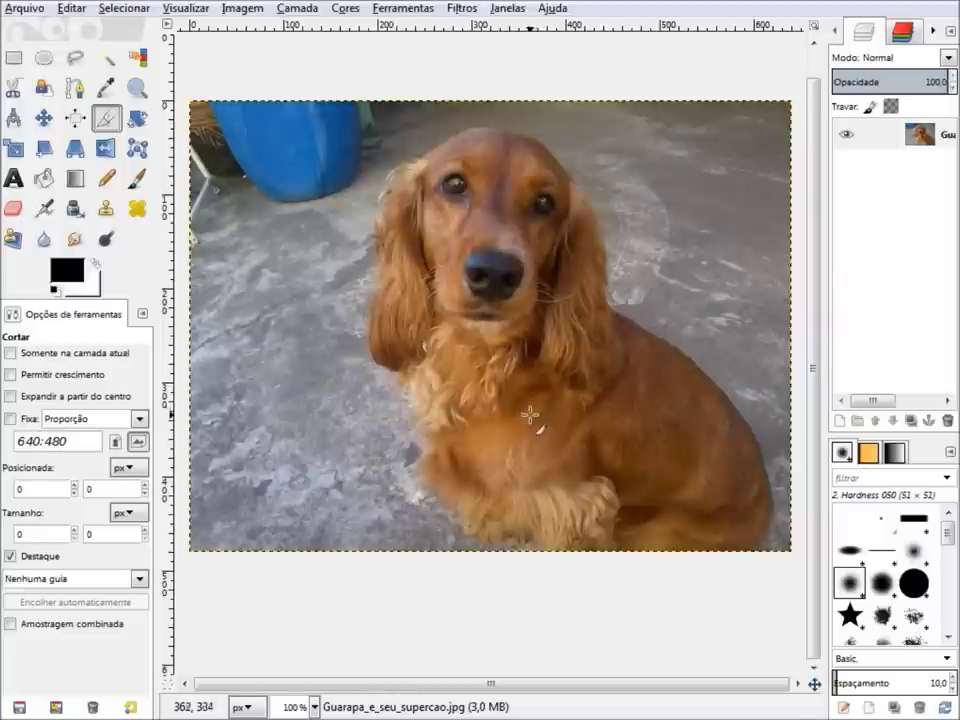
- Crop the photo to a rectangle around the dog's head, then undo back to 640×480
{"action": "left_click_drag", "start_coordinate": [279, 153], "coordinate": [731, 466]}
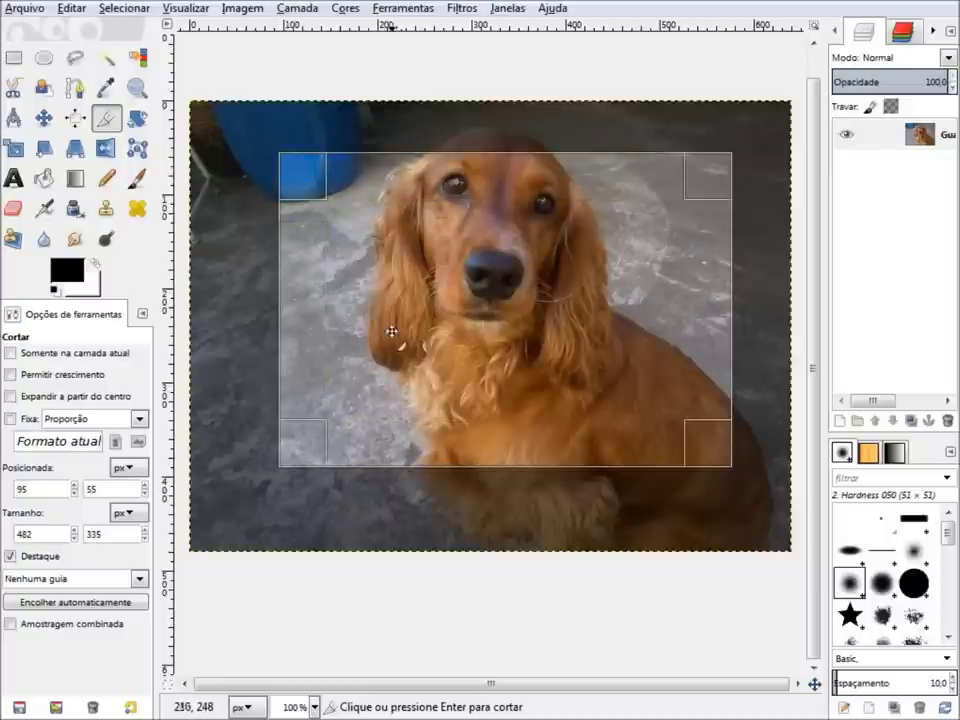
{"action": "mouse_move", "coordinate": [315, 449]}
{"action": "left_mouse_down"}
{"action": "mouse_move", "coordinate": [396, 421]}
{"action": "mouse_move", "coordinate": [427, 385]}
{"action": "left_mouse_up"}
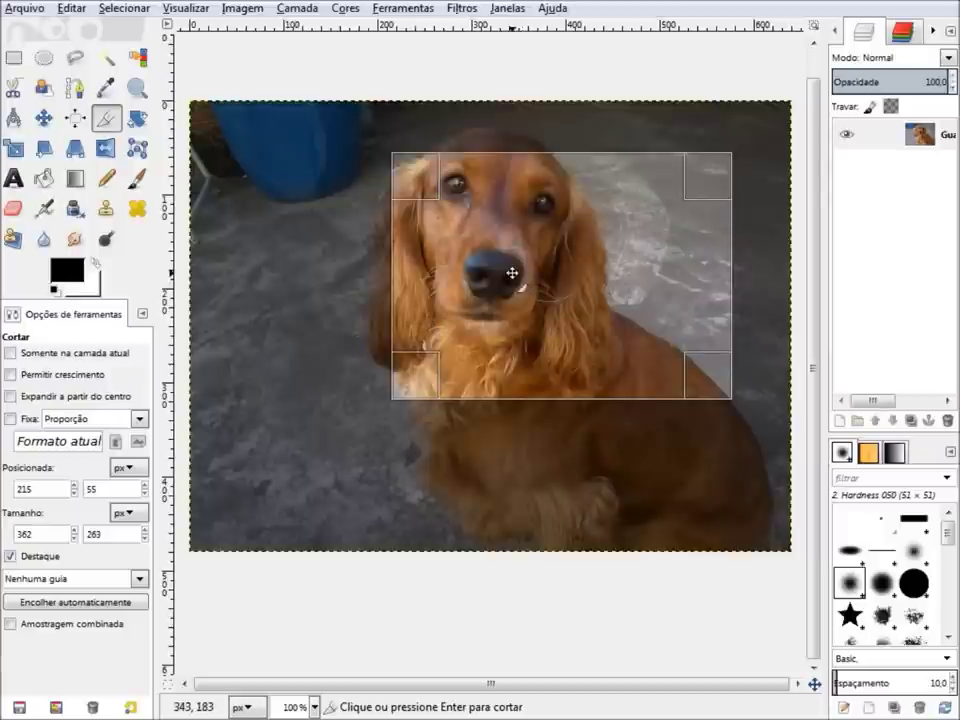
{"action": "left_click", "coordinate": [508, 270]}
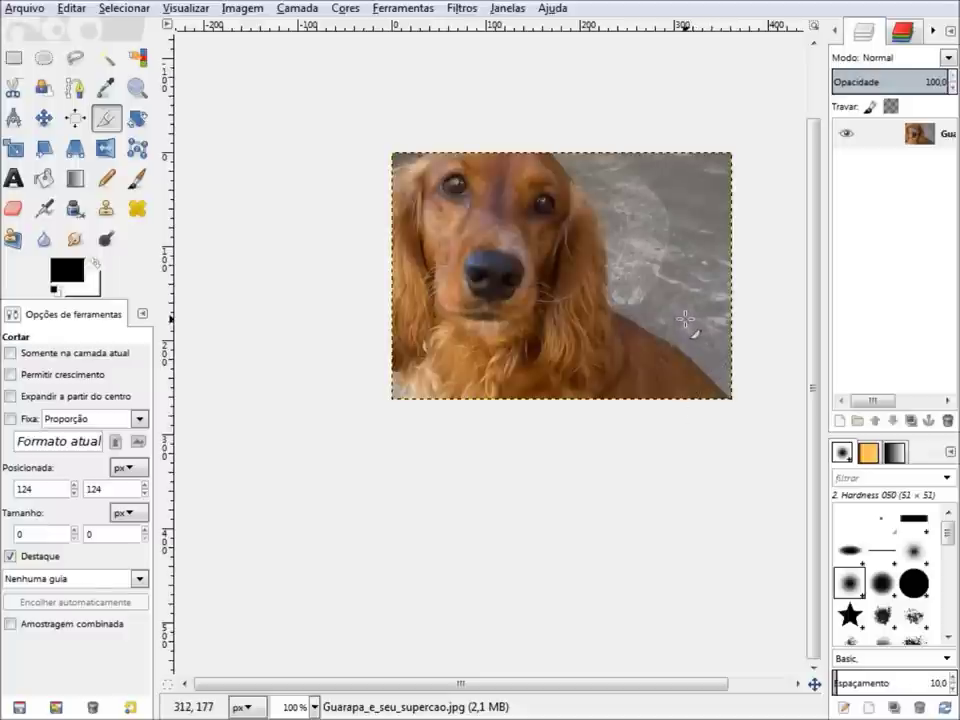
{"action": "key", "text": "ctrl+z"}
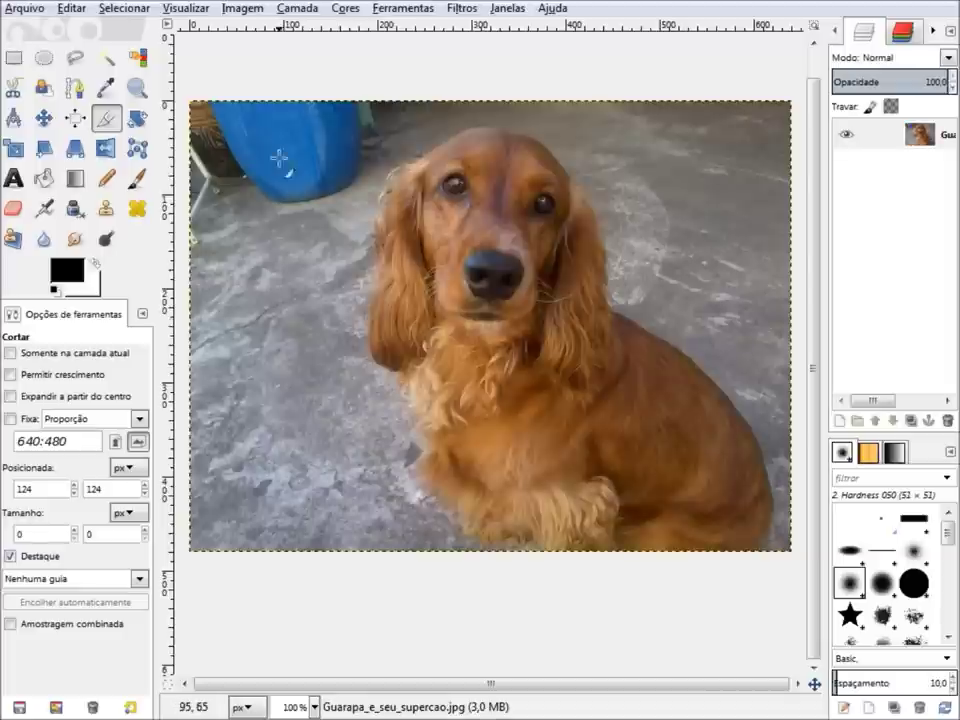
- Crop to a roughly square frame around the dog, then undo the crop
{"action": "left_click_drag", "start_coordinate": [271, 135], "coordinate": [666, 424]}
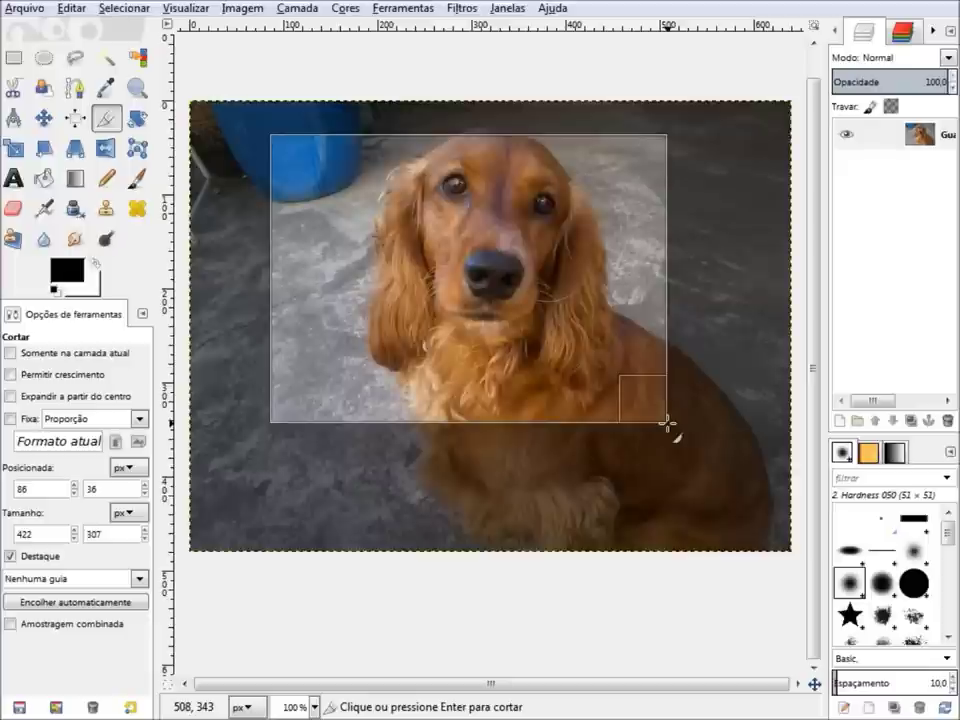
{"action": "mouse_move", "coordinate": [666, 424]}
{"action": "left_mouse_down"}
{"action": "mouse_move", "coordinate": [686, 470]}
{"action": "mouse_move", "coordinate": [718, 494]}
{"action": "left_mouse_up"}
{"action": "mouse_move", "coordinate": [292, 172]}
{"action": "left_mouse_down"}
{"action": "mouse_move", "coordinate": [414, 195]}
{"action": "mouse_move", "coordinate": [386, 161]}
{"action": "left_mouse_up"}
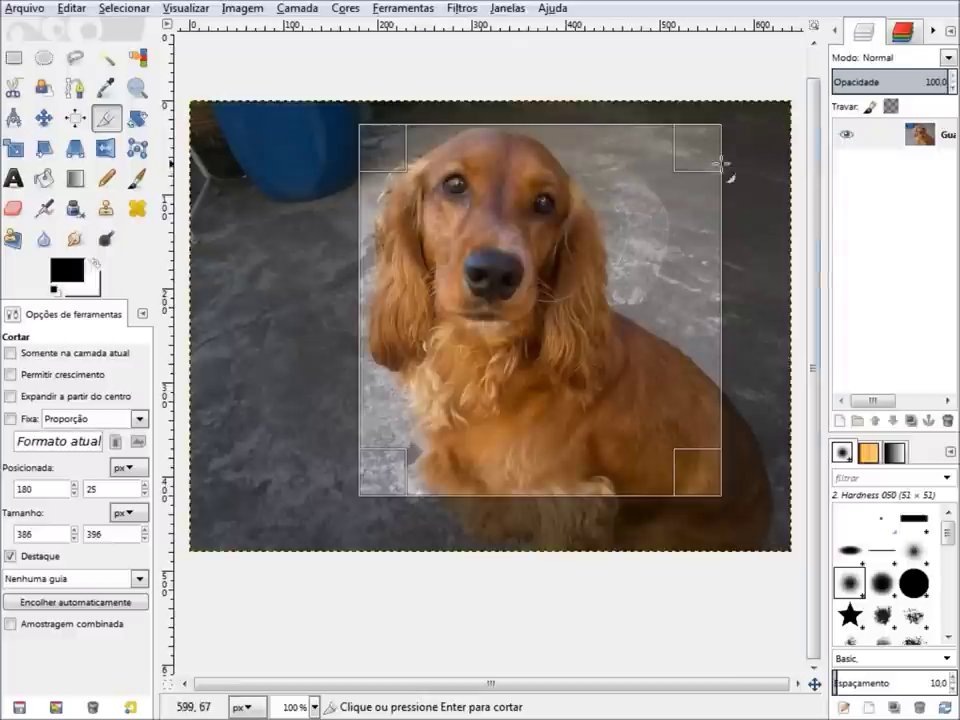
{"action": "left_click", "coordinate": [500, 345]}
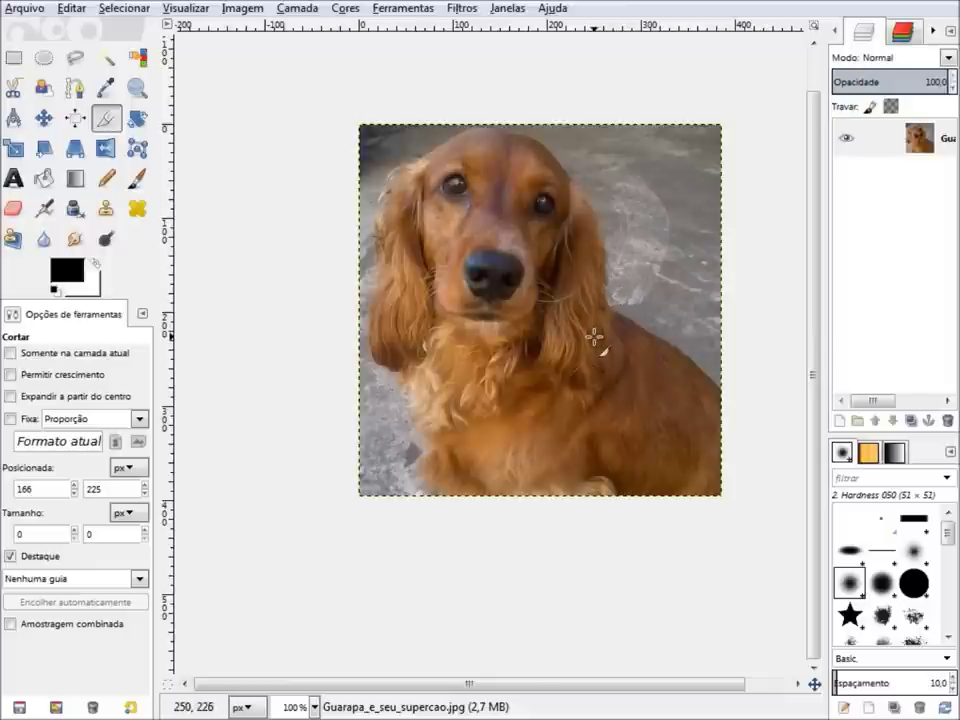
{"action": "key", "text": "ctrl+z"}
{"action": "left_click", "coordinate": [13, 57]}
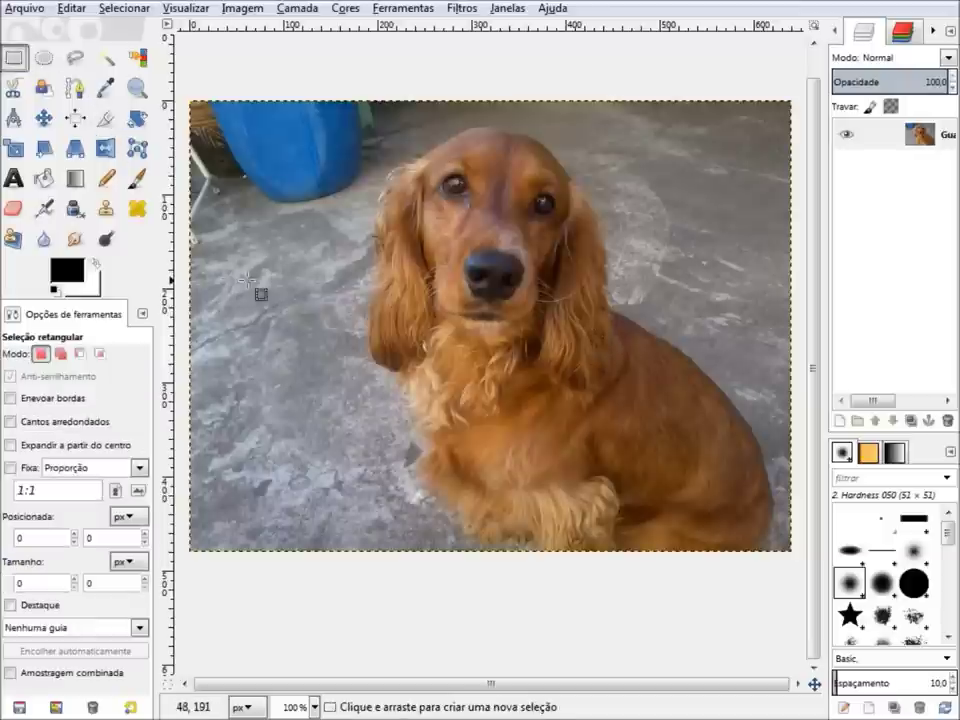
{"action": "left_click_drag", "start_coordinate": [278, 137], "coordinate": [732, 455]}
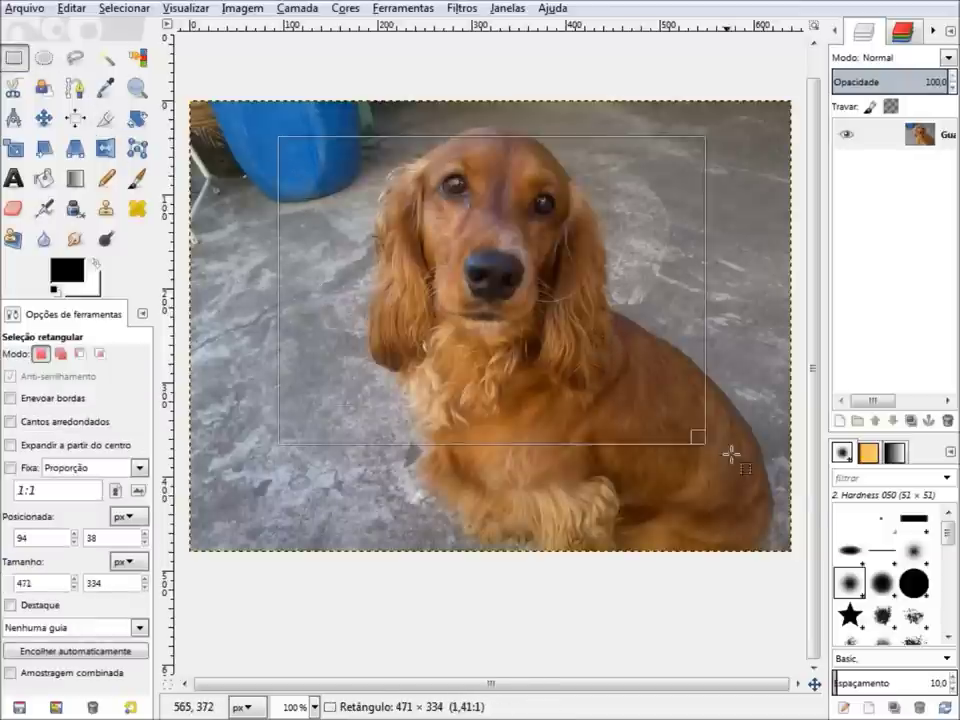
{"action": "left_click_drag", "start_coordinate": [732, 455], "coordinate": [756, 476]}
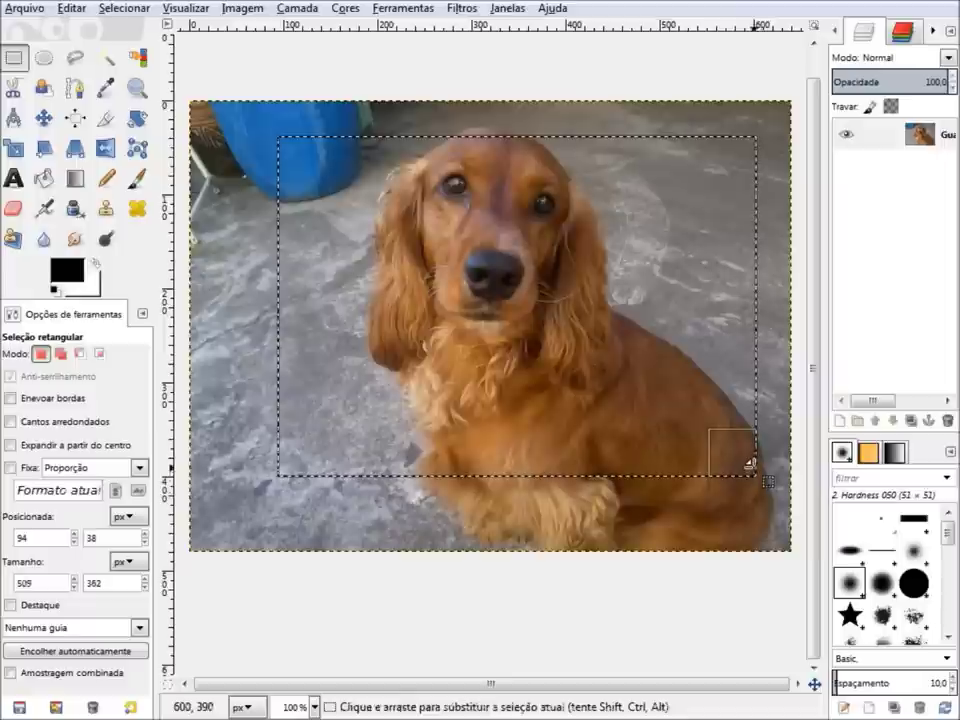
{"action": "key", "text": "Delete"}
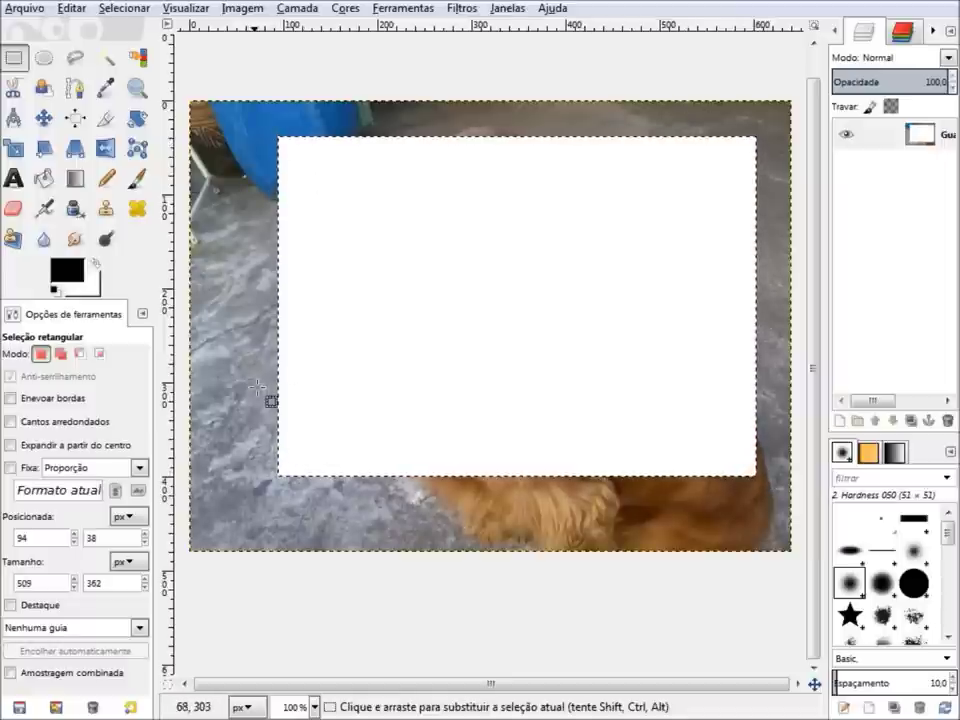
{"action": "key", "text": "ctrl+z"}
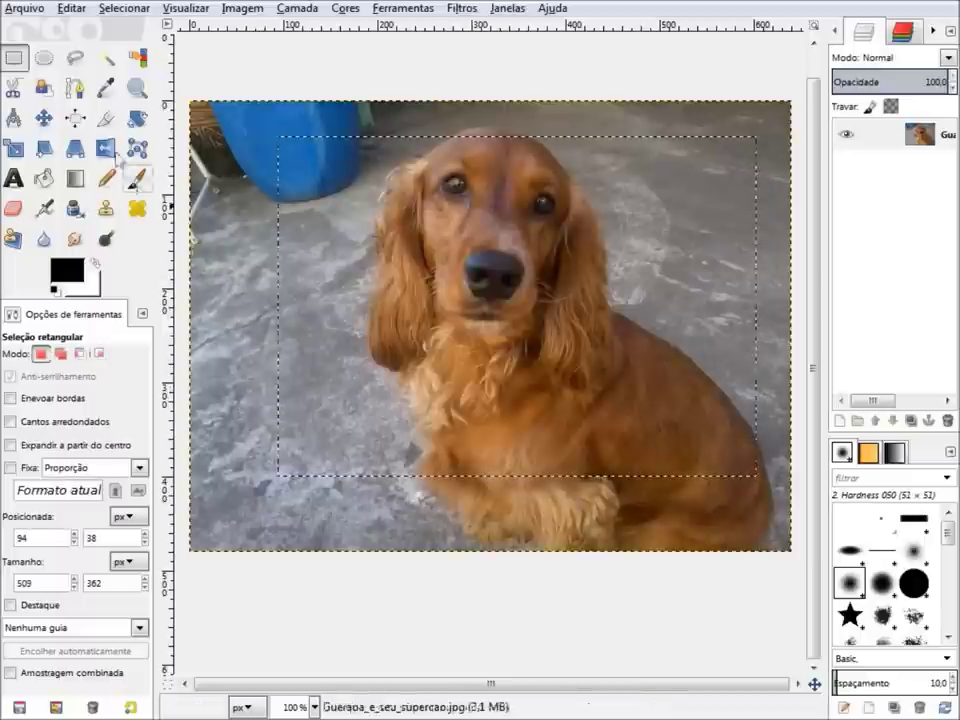
{"action": "left_click", "coordinate": [105, 118]}
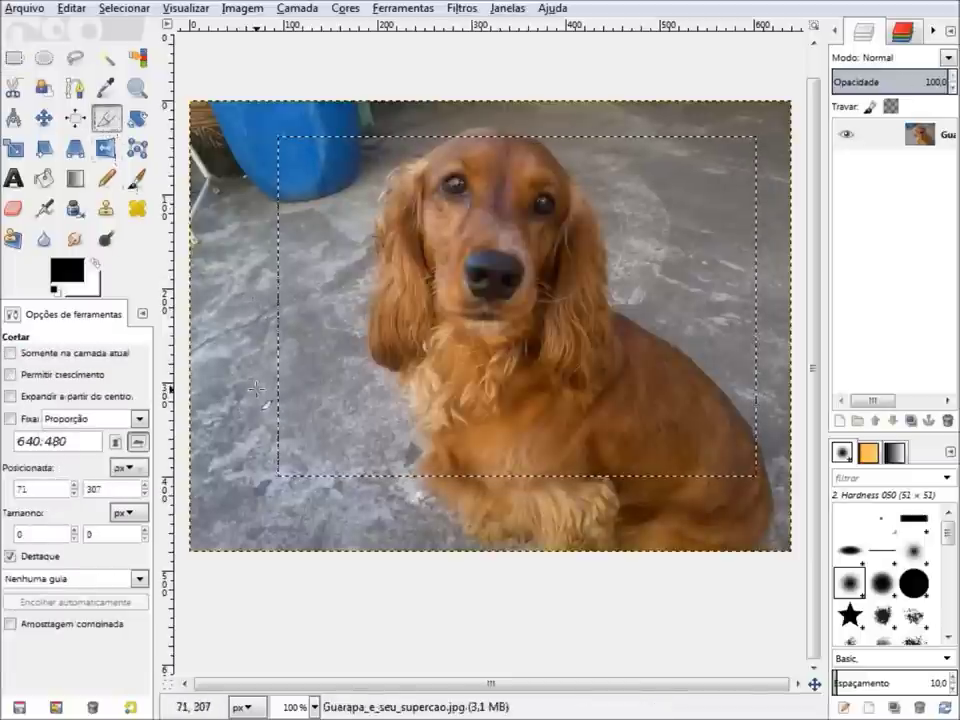
{"action": "left_click", "coordinate": [13, 57]}
{"action": "left_click", "coordinate": [252, 198]}
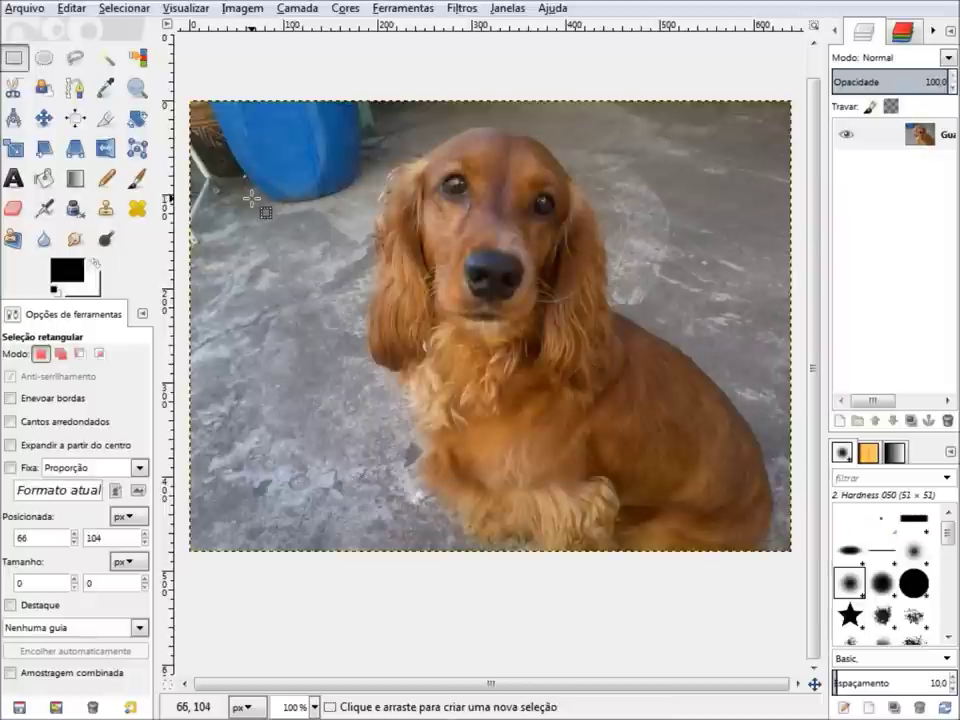
- With 'Somente na camada atual' on, crop the layer to a 448×366 area around the dog
{"action": "left_click", "coordinate": [104, 119]}
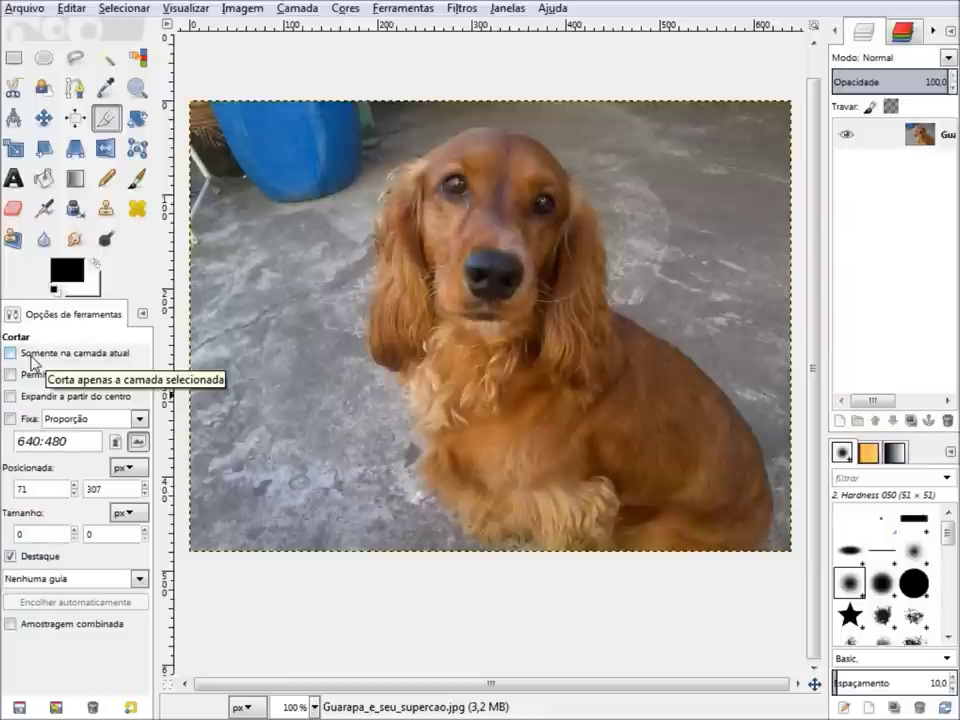
{"action": "left_click", "coordinate": [31, 355]}
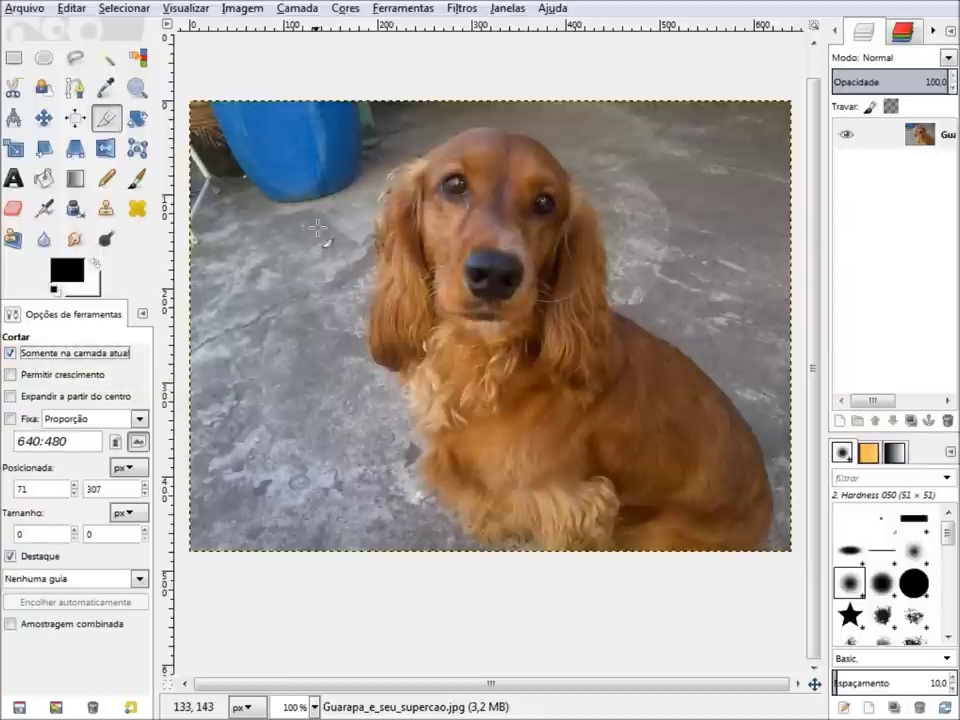
{"action": "left_click_drag", "start_coordinate": [322, 150], "coordinate": [466, 311]}
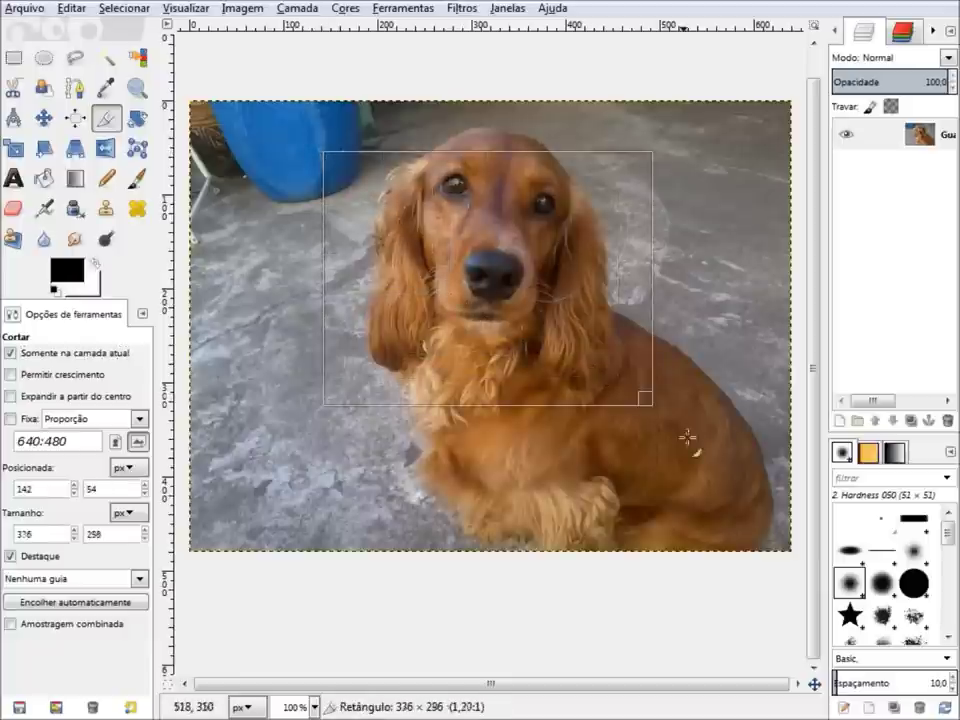
{"action": "left_click_drag", "start_coordinate": [466, 311], "coordinate": [744, 496]}
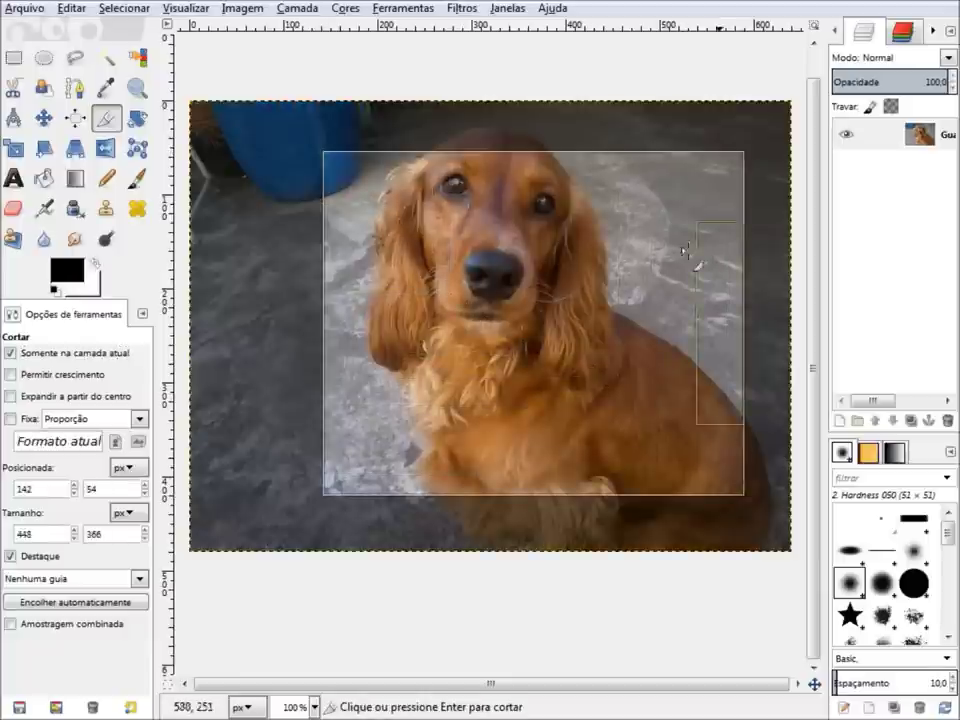
{"action": "left_click", "coordinate": [484, 306]}
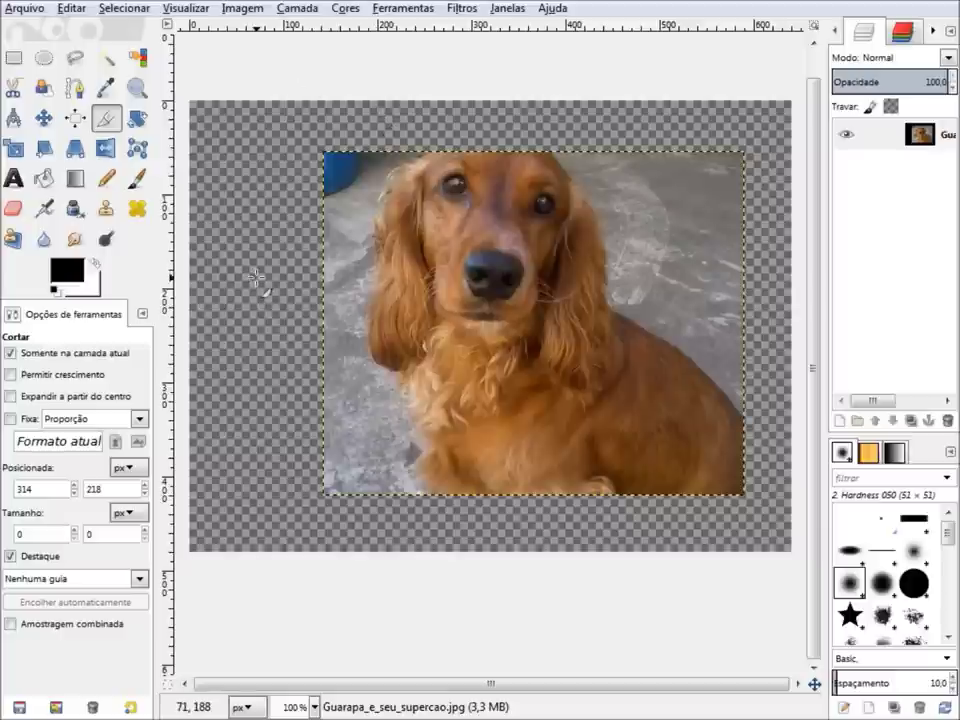
{"action": "left_click", "coordinate": [44, 118]}
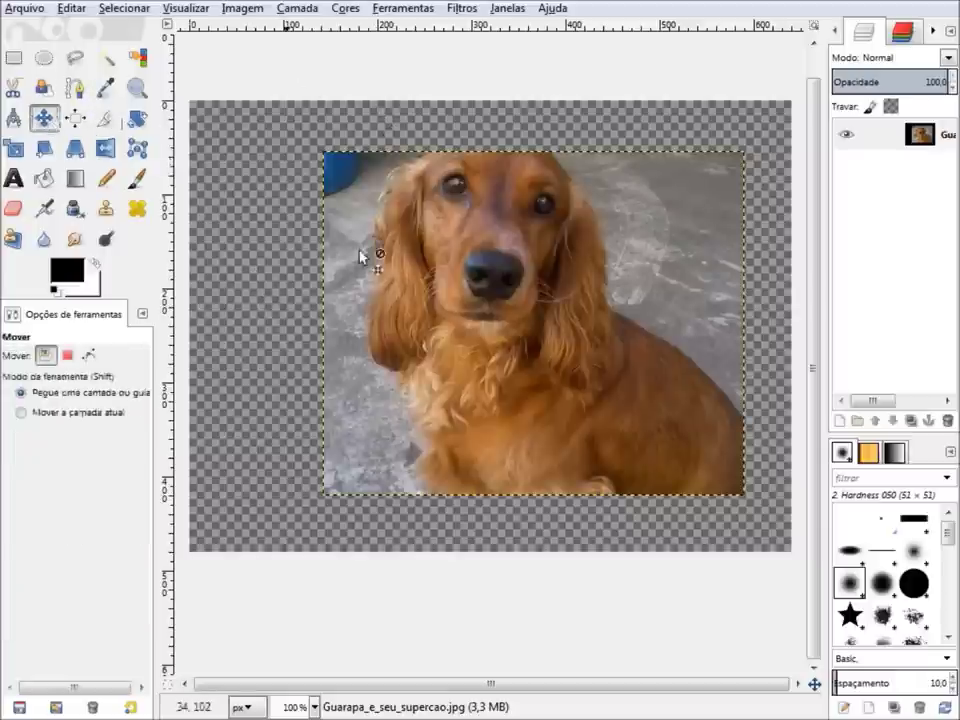
- Shift the dog layer, disable current-layer-only cropping, and mark a 334×253 head crop
{"action": "mouse_move", "coordinate": [500, 315]}
{"action": "left_mouse_down"}
{"action": "mouse_move", "coordinate": [432, 290]}
{"action": "mouse_move", "coordinate": [534, 302]}
{"action": "left_mouse_up"}
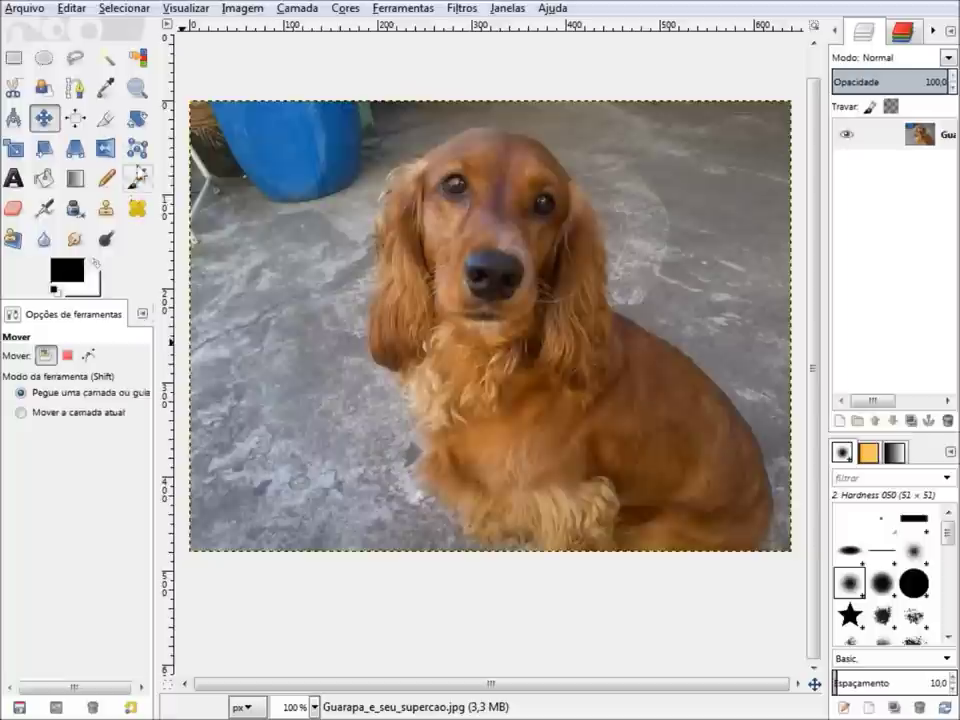
{"action": "left_click", "coordinate": [105, 120]}
{"action": "left_click", "coordinate": [72, 353]}
{"action": "left_click_drag", "start_coordinate": [316, 146], "coordinate": [630, 383]}
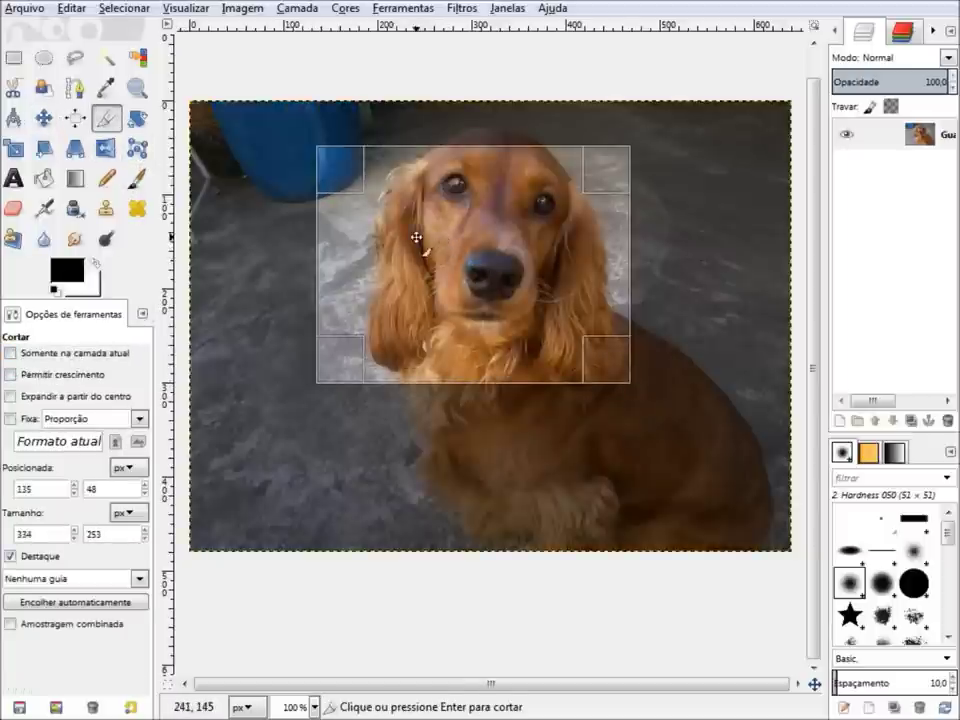
- Apply and undo the head crop, then try and undo a current-layer-only head crop
{"action": "left_click", "coordinate": [418, 240]}
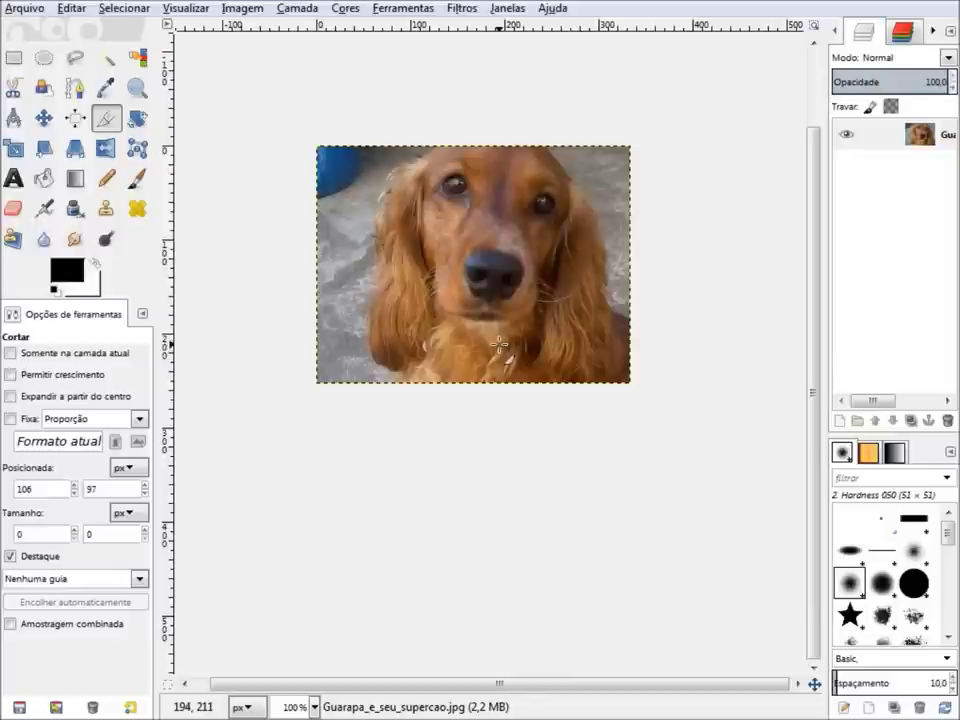
{"action": "key", "text": "ctrl+z"}
{"action": "left_click", "coordinate": [11, 353]}
{"action": "left_click_drag", "start_coordinate": [321, 141], "coordinate": [654, 471]}
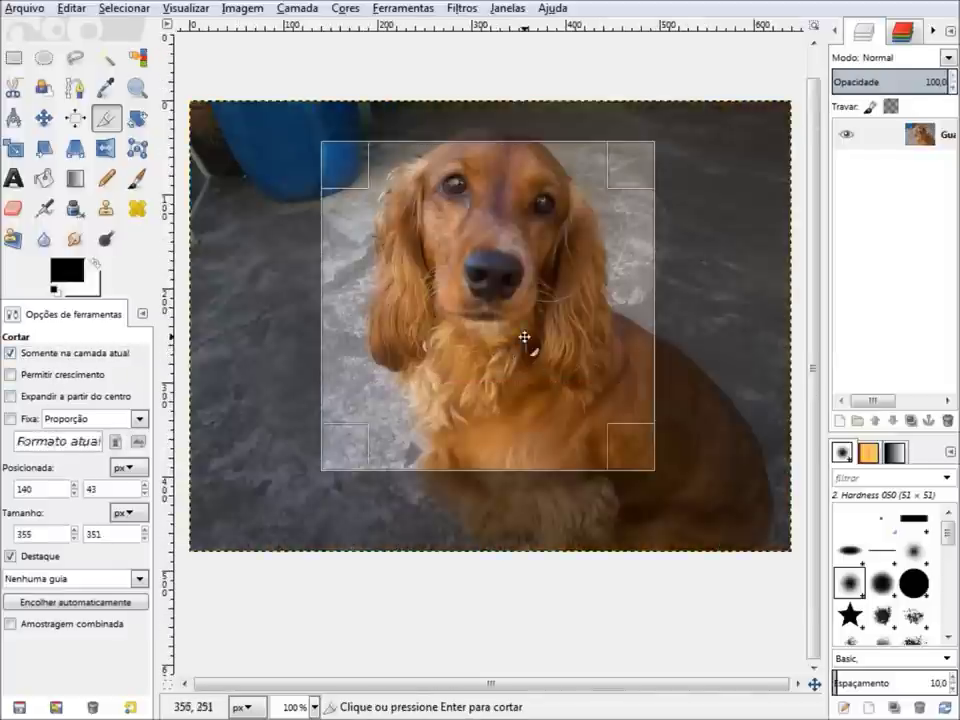
{"action": "left_click", "coordinate": [522, 336]}
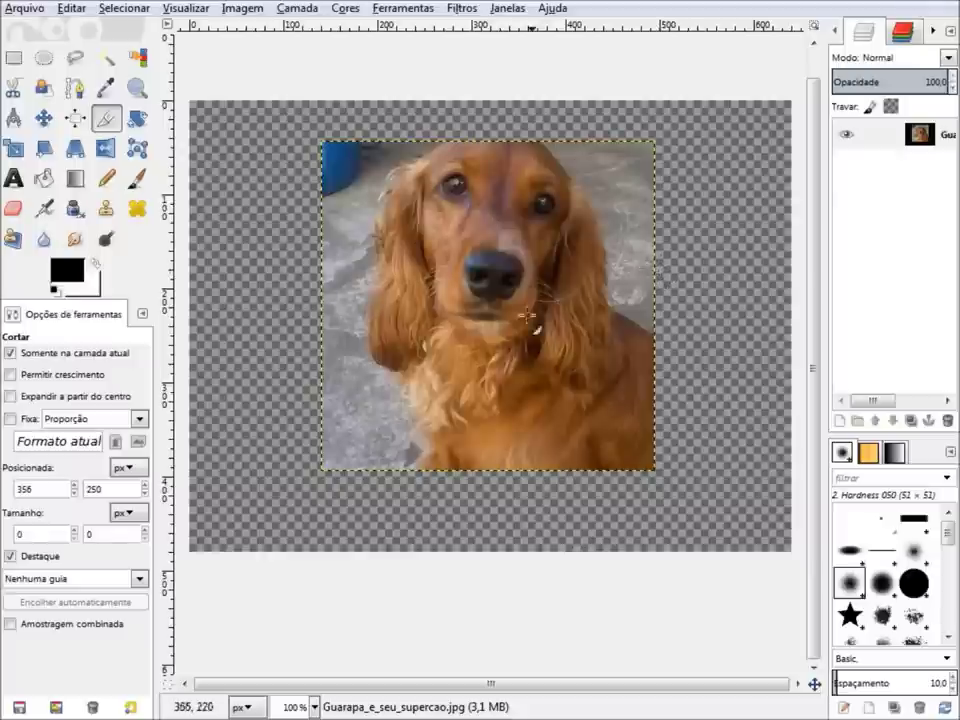
{"action": "key", "text": "ctrl+z"}
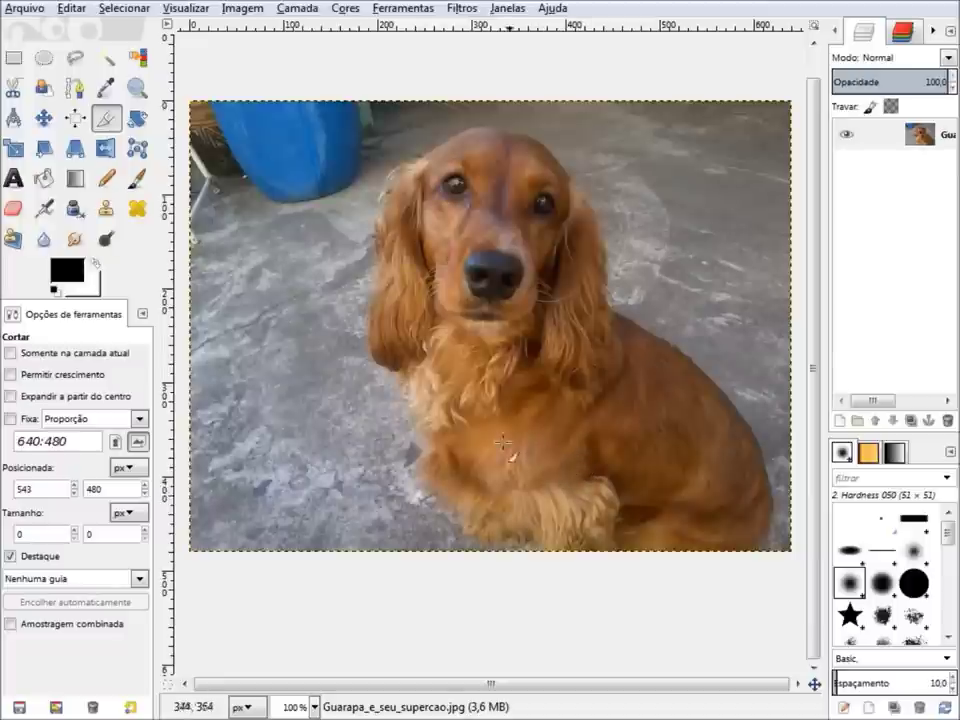
- Apply a full-height 334×480 crop over the dog, then undo it
{"action": "left_click_drag", "start_coordinate": [340, 500], "coordinate": [654, 155]}
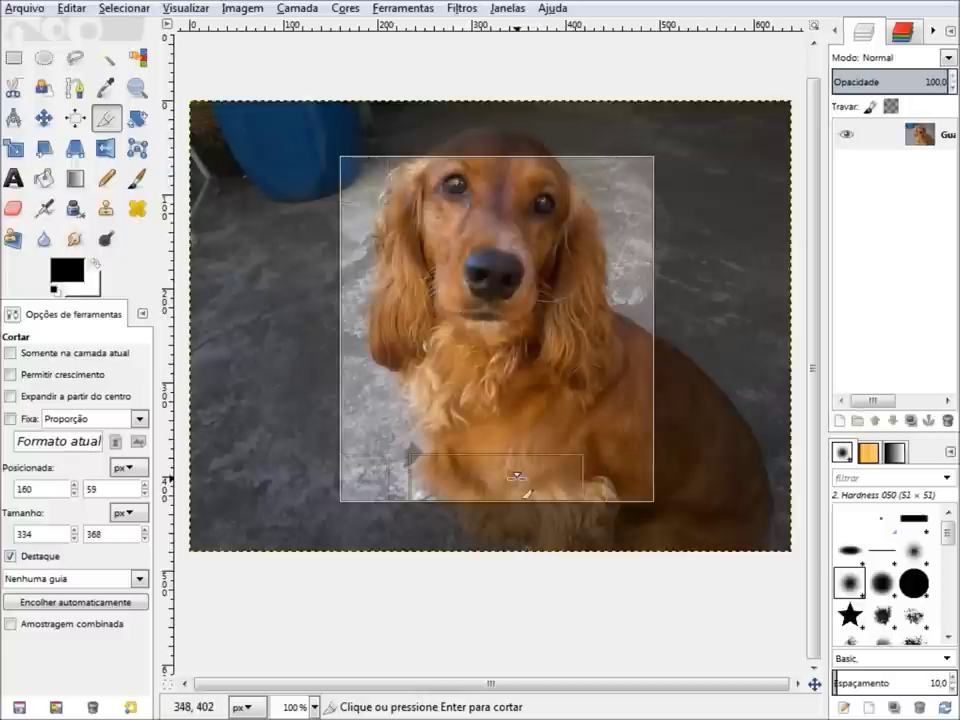
{"action": "left_click_drag", "start_coordinate": [517, 477], "coordinate": [521, 568]}
{"action": "mouse_move", "coordinate": [506, 610]}
{"action": "left_mouse_down"}
{"action": "mouse_move", "coordinate": [506, 636]}
{"action": "mouse_move", "coordinate": [494, 499]}
{"action": "mouse_move", "coordinate": [499, 615]}
{"action": "left_mouse_up"}
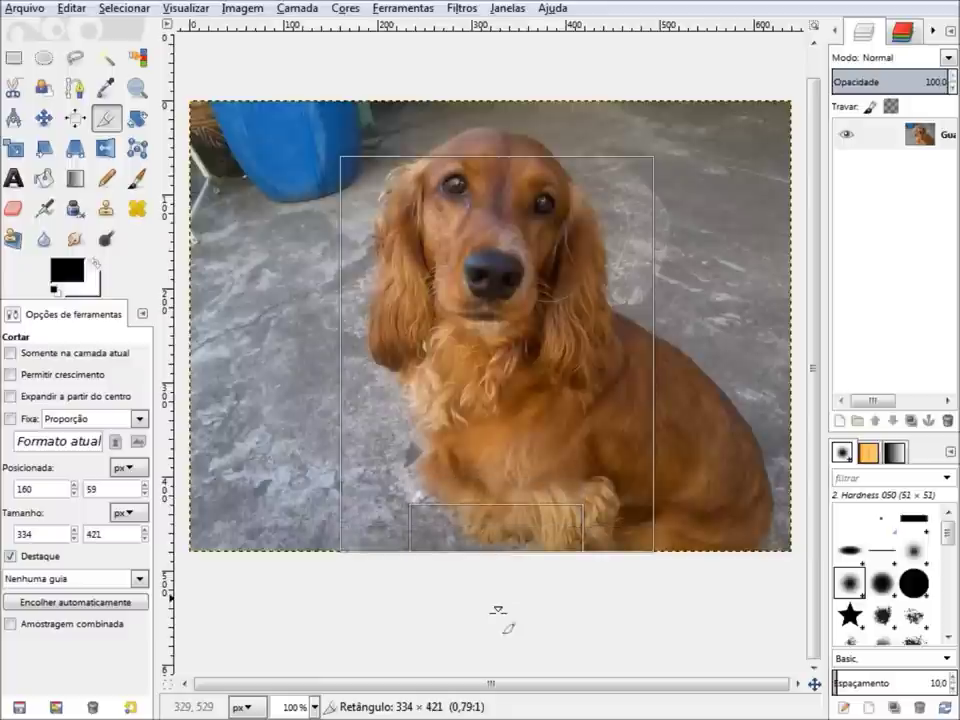
{"action": "mouse_move", "coordinate": [499, 522]}
{"action": "left_mouse_down"}
{"action": "mouse_move", "coordinate": [506, 486]}
{"action": "mouse_move", "coordinate": [514, 586]}
{"action": "left_mouse_up"}
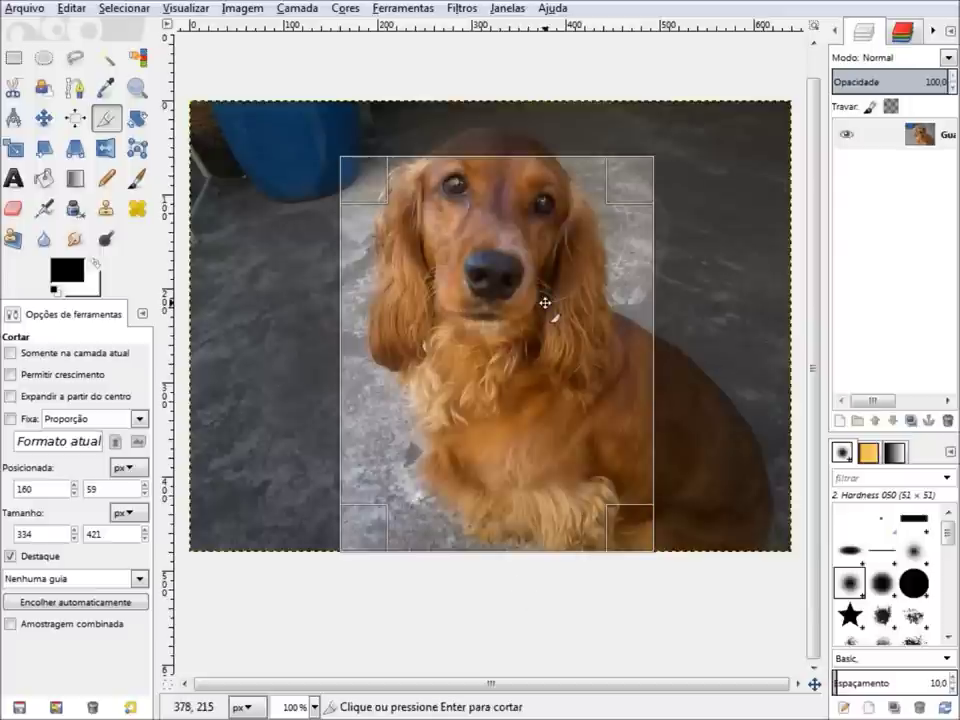
{"action": "mouse_move", "coordinate": [502, 188]}
{"action": "left_mouse_down"}
{"action": "mouse_move", "coordinate": [505, 80]}
{"action": "mouse_move", "coordinate": [500, 180]}
{"action": "mouse_move", "coordinate": [521, 133]}
{"action": "mouse_move", "coordinate": [514, 90]}
{"action": "mouse_move", "coordinate": [523, 93]}
{"action": "mouse_move", "coordinate": [525, 195]}
{"action": "mouse_move", "coordinate": [523, 75]}
{"action": "mouse_move", "coordinate": [535, 160]}
{"action": "mouse_move", "coordinate": [522, 73]}
{"action": "mouse_move", "coordinate": [514, 75]}
{"action": "left_mouse_up"}
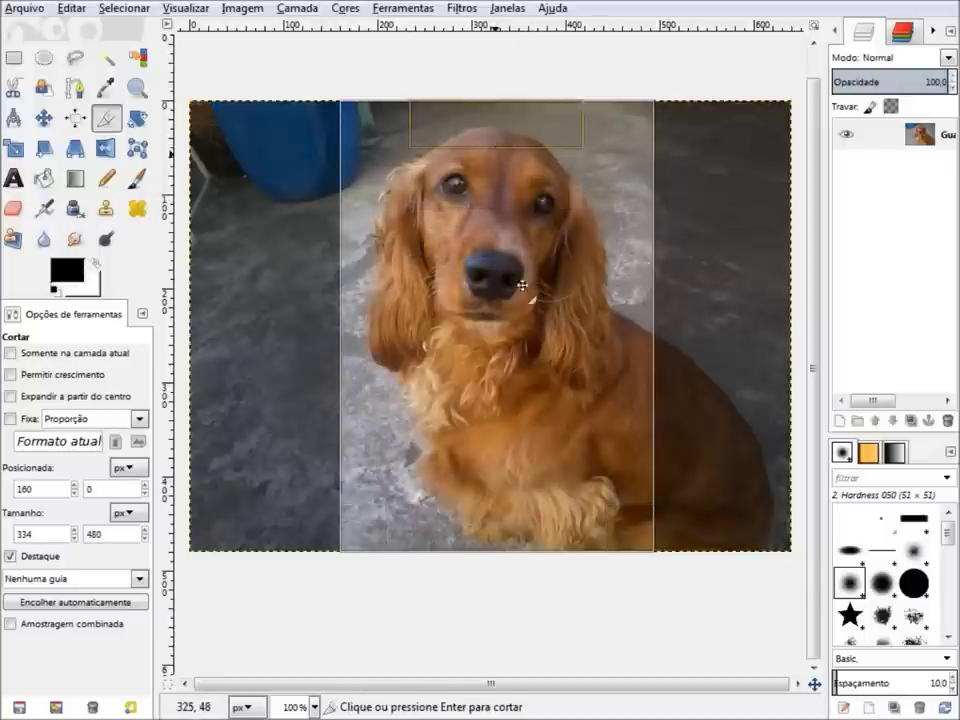
{"action": "left_click", "coordinate": [559, 257]}
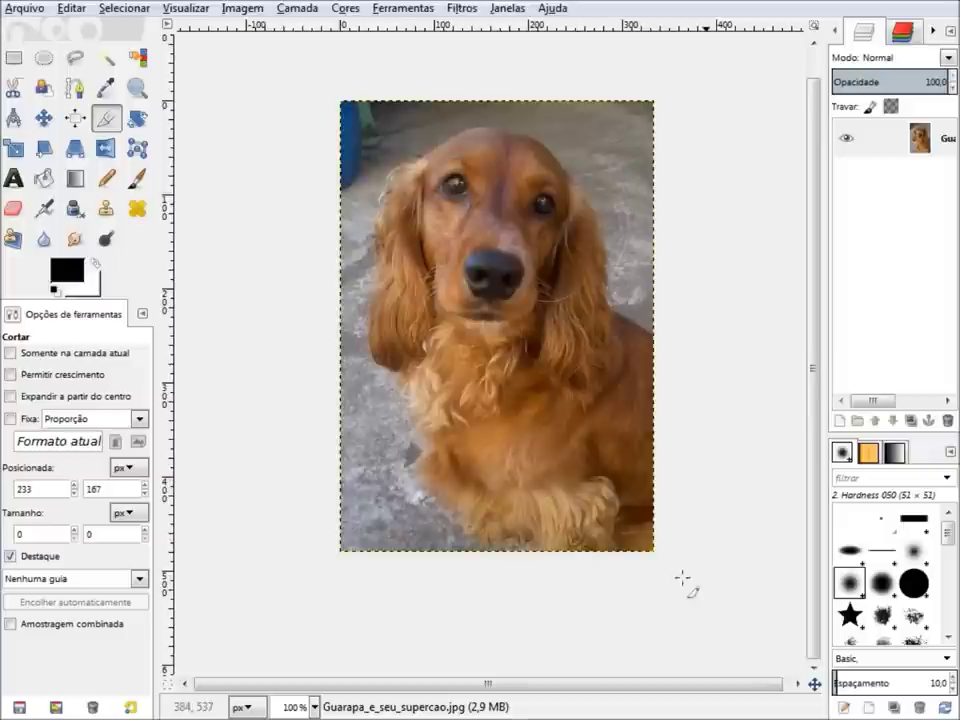
{"action": "key", "text": "ctrl+z"}
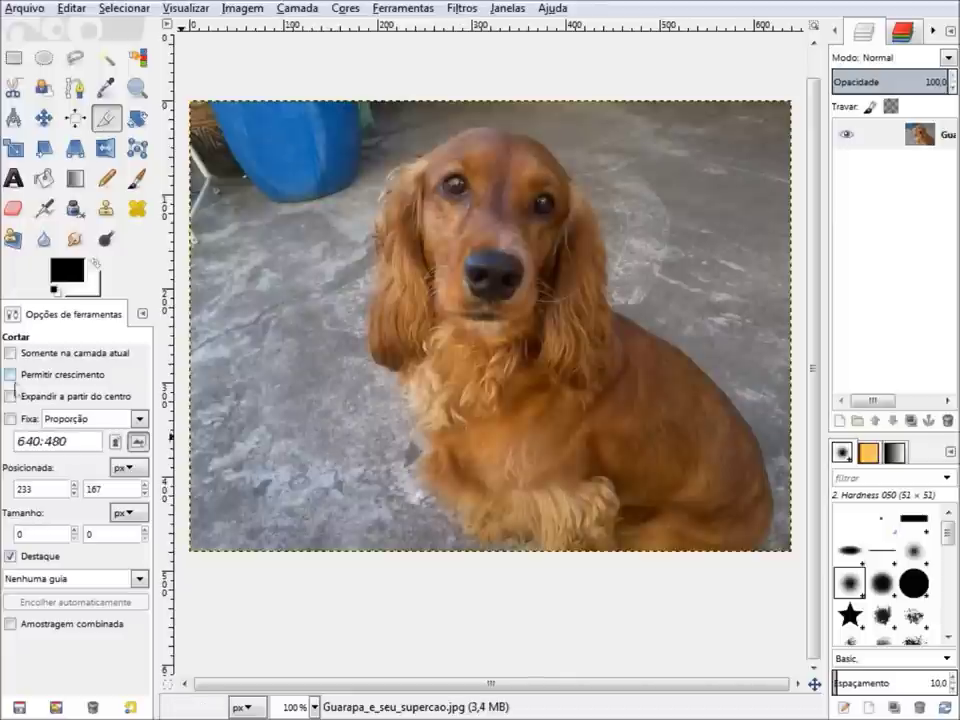
- With 'Permitir crescimento' on, crop a 273-wide strip extending past the canvas, then undo
{"action": "left_click", "coordinate": [38, 376]}
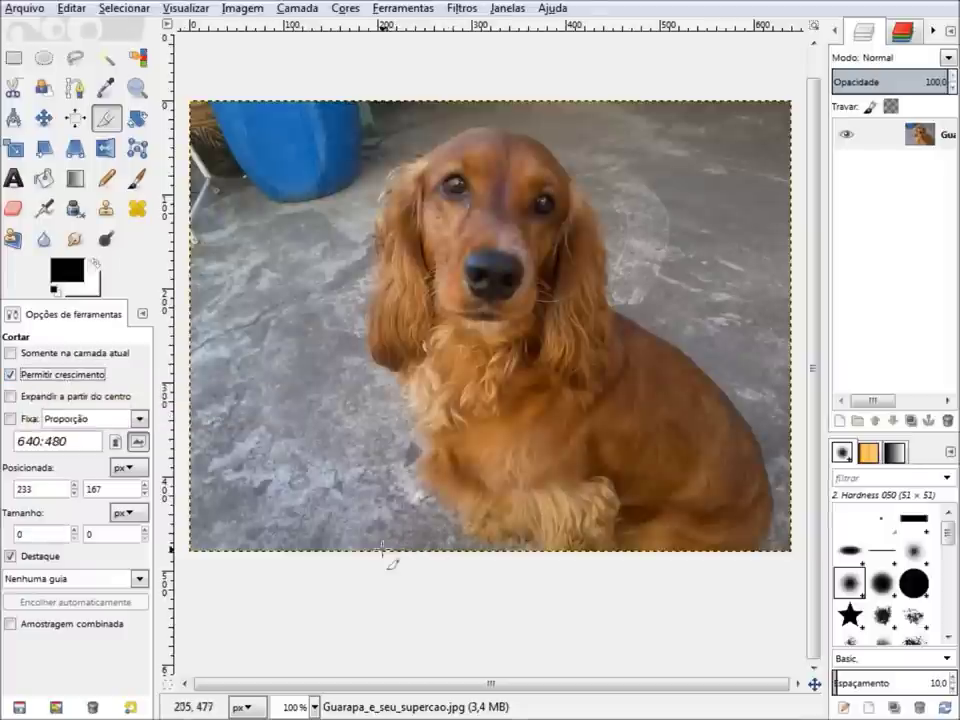
{"action": "left_click_drag", "start_coordinate": [382, 545], "coordinate": [565, 203]}
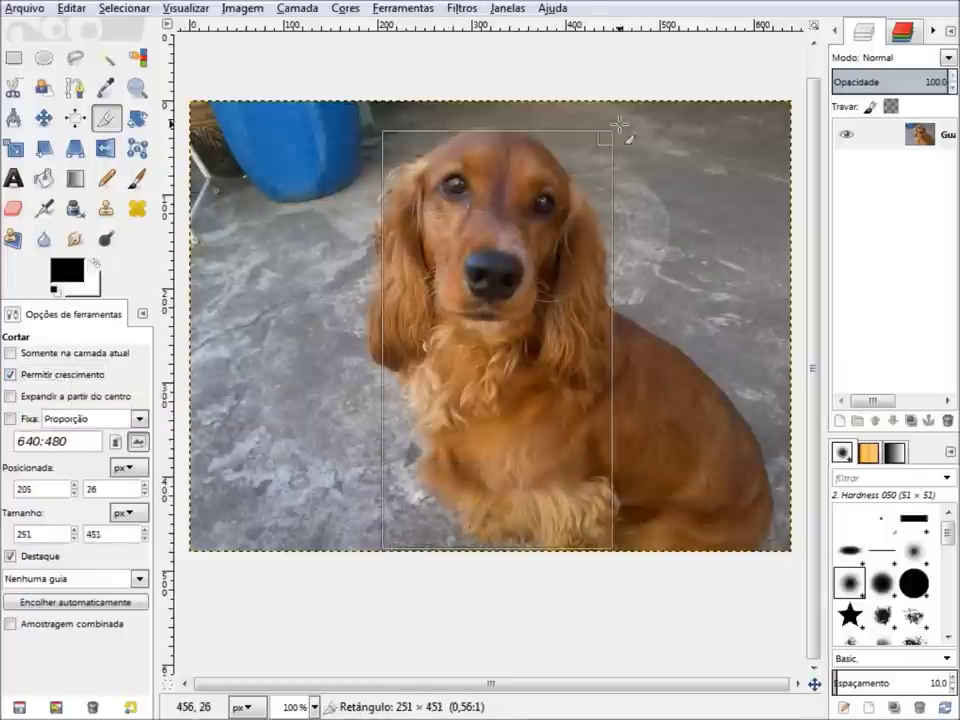
{"action": "left_click_drag", "start_coordinate": [564, 200], "coordinate": [639, 106]}
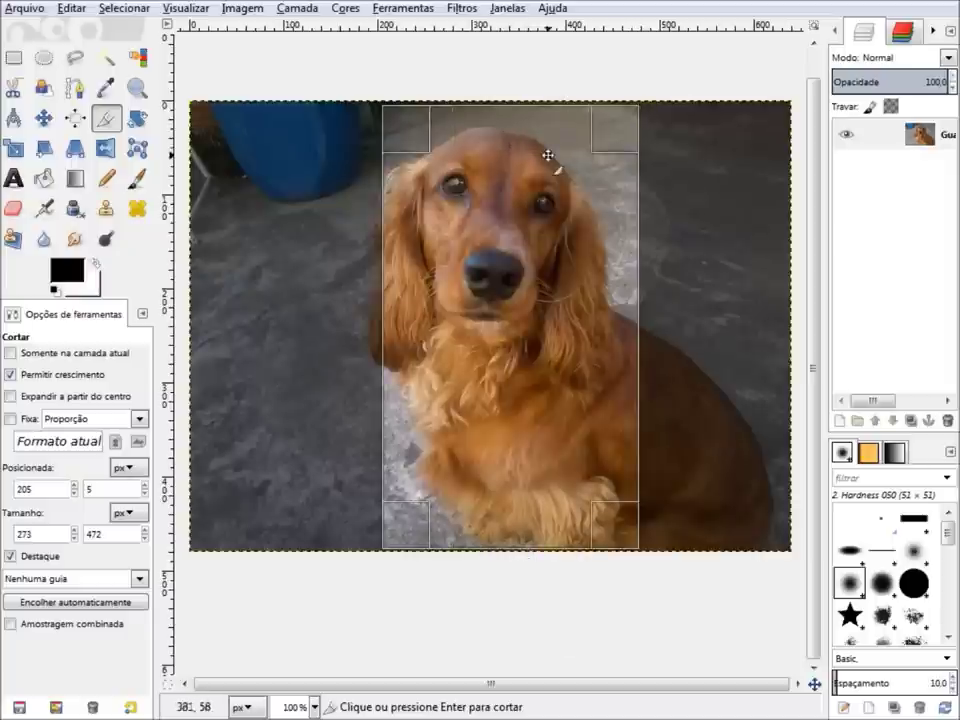
{"action": "mouse_move", "coordinate": [520, 136]}
{"action": "left_mouse_down"}
{"action": "mouse_move", "coordinate": [538, 99]}
{"action": "mouse_move", "coordinate": [540, 58]}
{"action": "left_mouse_up"}
{"action": "left_click_drag", "start_coordinate": [509, 524], "coordinate": [517, 614]}
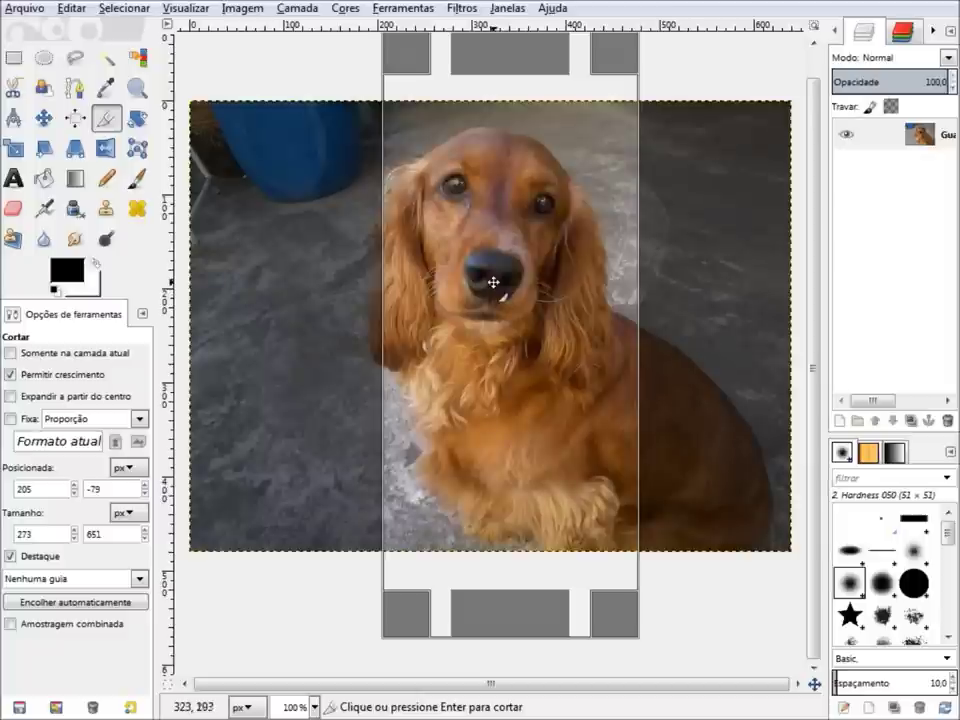
{"action": "left_click", "coordinate": [493, 283]}
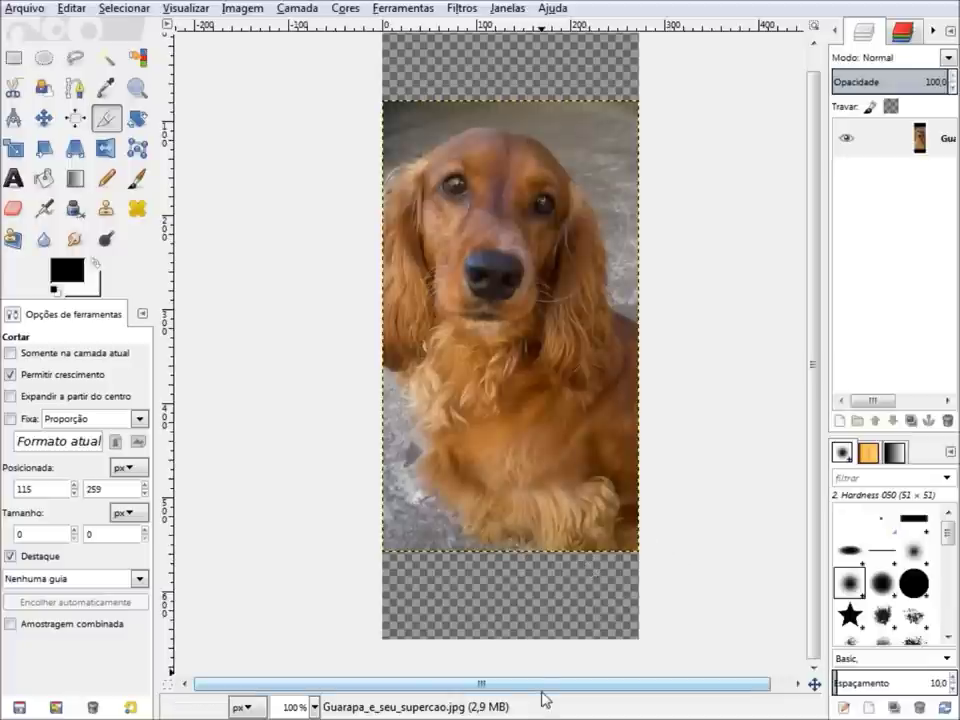
{"action": "key", "text": "ctrl+z"}
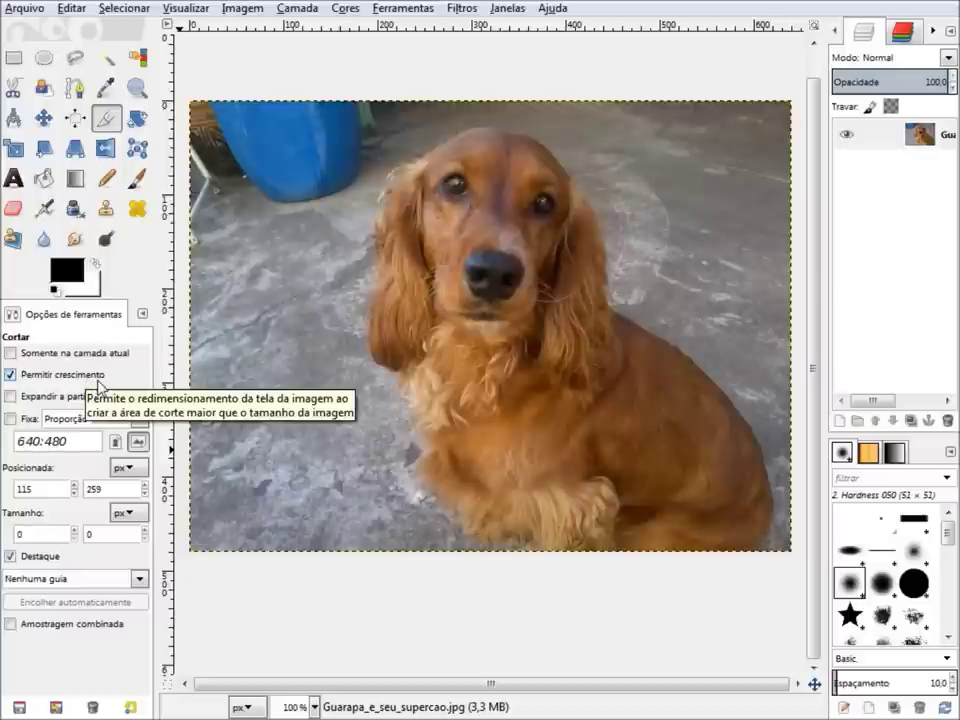
- Turn off growing, enable Expand from center, and try a centred crop from the dog's ear
{"action": "left_click", "coordinate": [80, 376]}
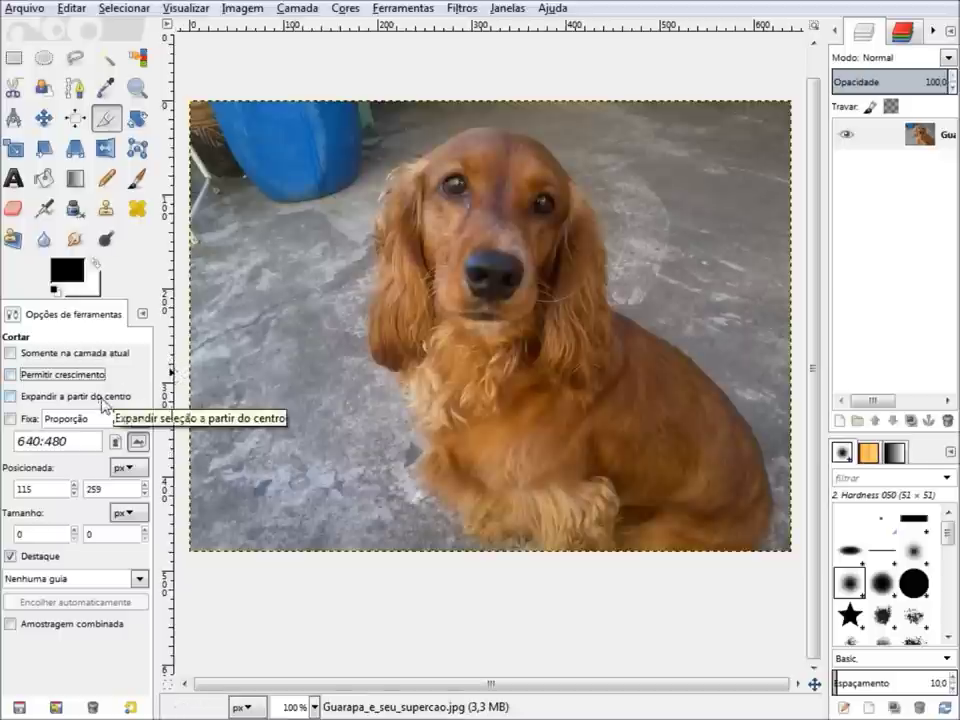
{"action": "left_click", "coordinate": [103, 398]}
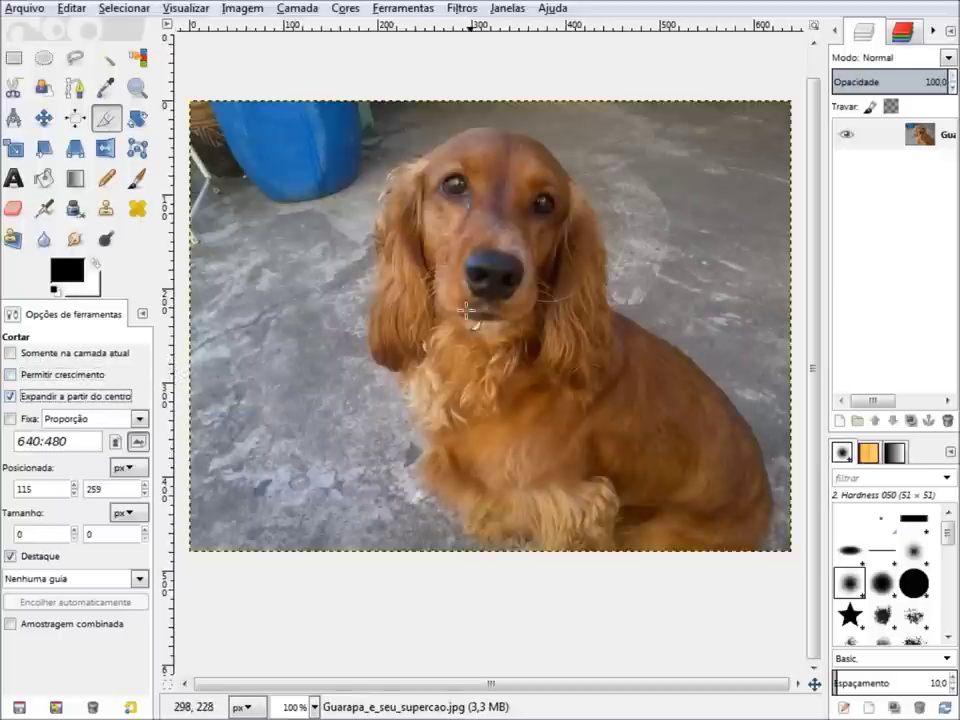
{"action": "left_click_drag", "start_coordinate": [402, 298], "coordinate": [428, 322]}
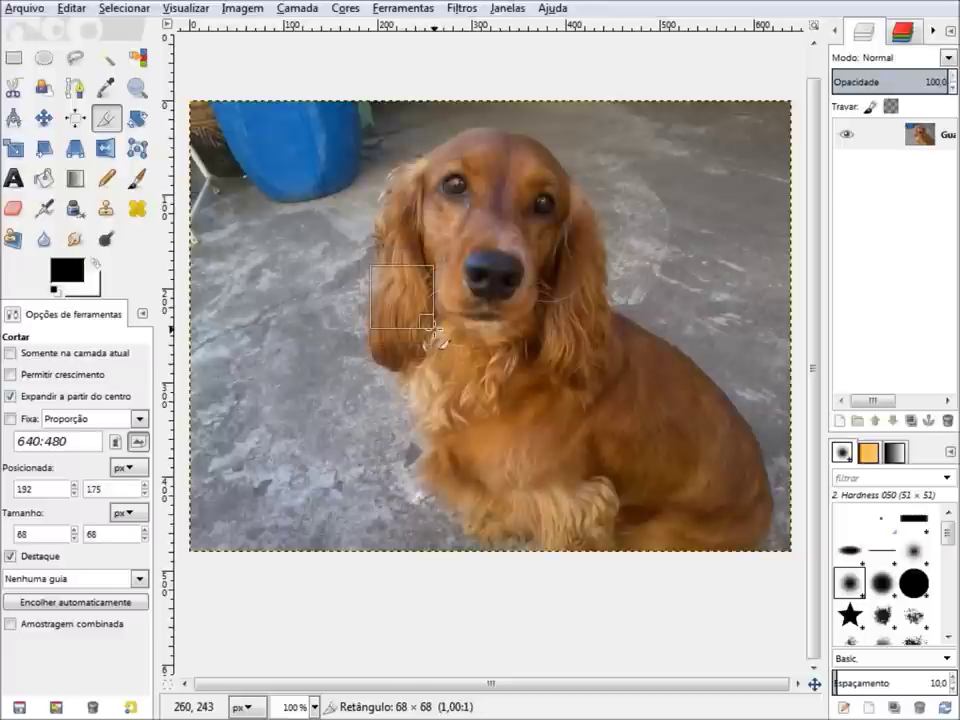
{"action": "mouse_move", "coordinate": [428, 322]}
{"action": "left_mouse_down"}
{"action": "mouse_move", "coordinate": [522, 412]}
{"action": "mouse_move", "coordinate": [591, 452]}
{"action": "mouse_move", "coordinate": [458, 383]}
{"action": "left_mouse_up"}
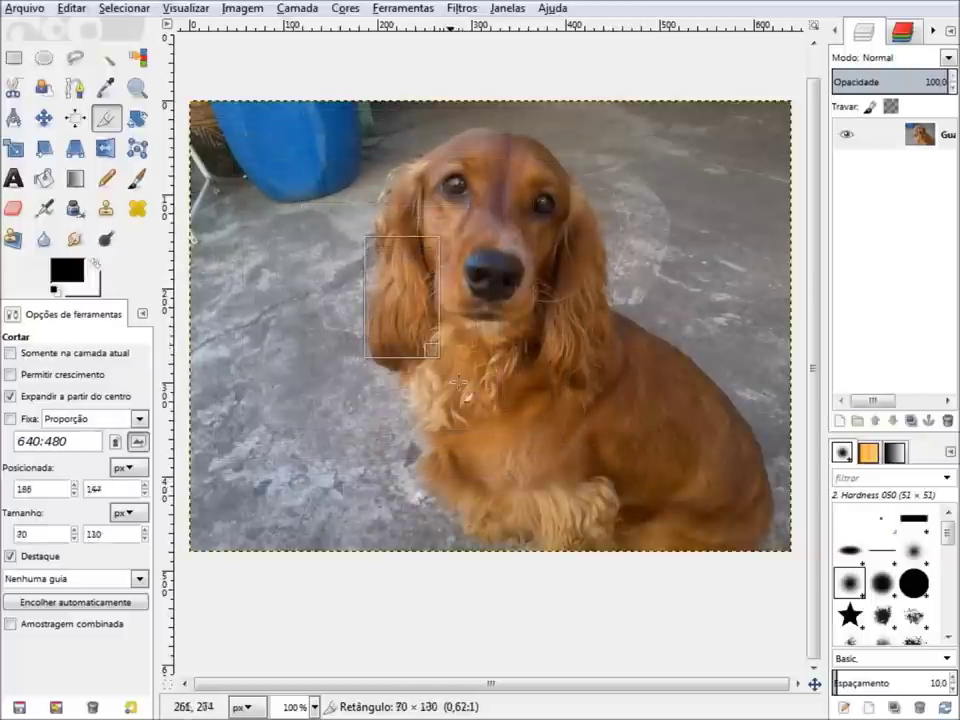
{"action": "left_click_drag", "start_coordinate": [458, 383], "coordinate": [521, 439]}
{"action": "left_click", "coordinate": [551, 341]}
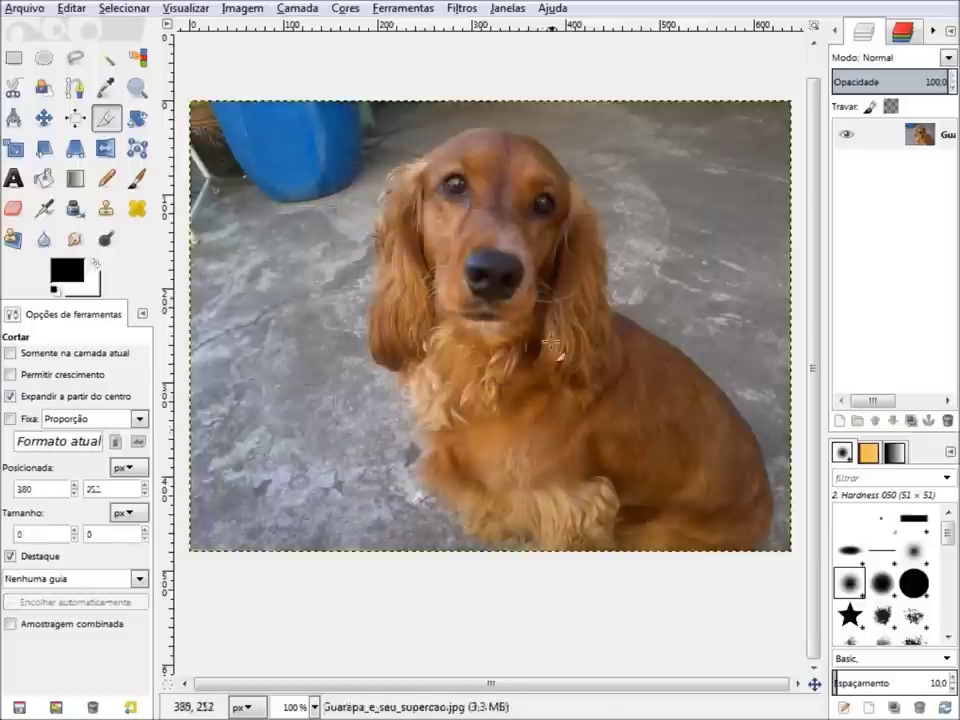
- Apply a 338×314 centred crop around the dog's head, then undo it
{"action": "mouse_move", "coordinate": [490, 266]}
{"action": "left_mouse_down"}
{"action": "mouse_move", "coordinate": [509, 296]}
{"action": "mouse_move", "coordinate": [648, 409]}
{"action": "left_mouse_up"}
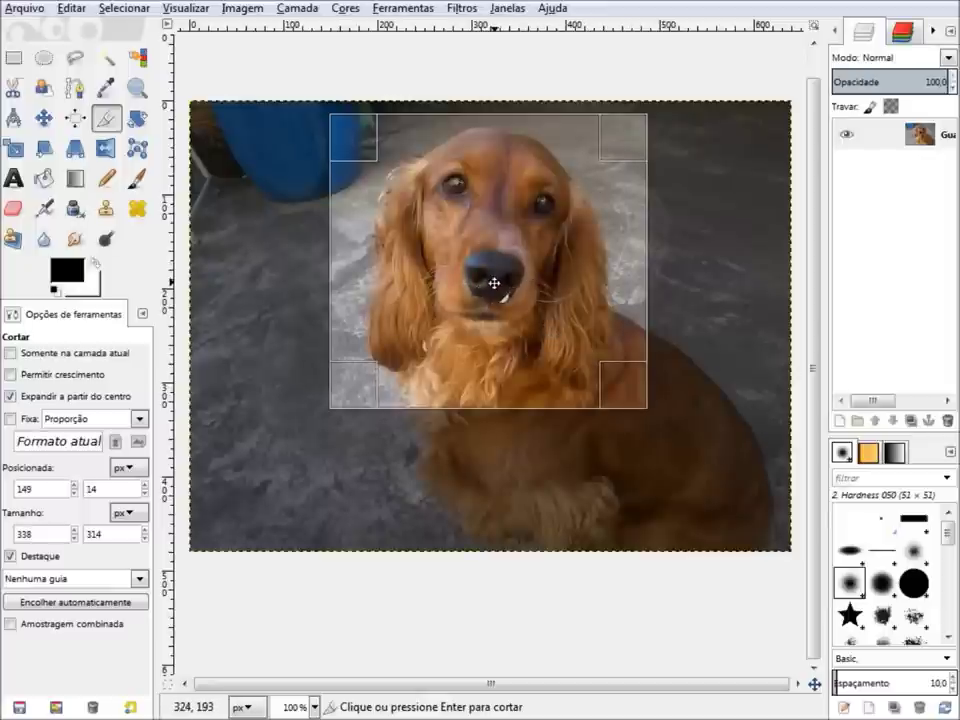
{"action": "left_click", "coordinate": [494, 283]}
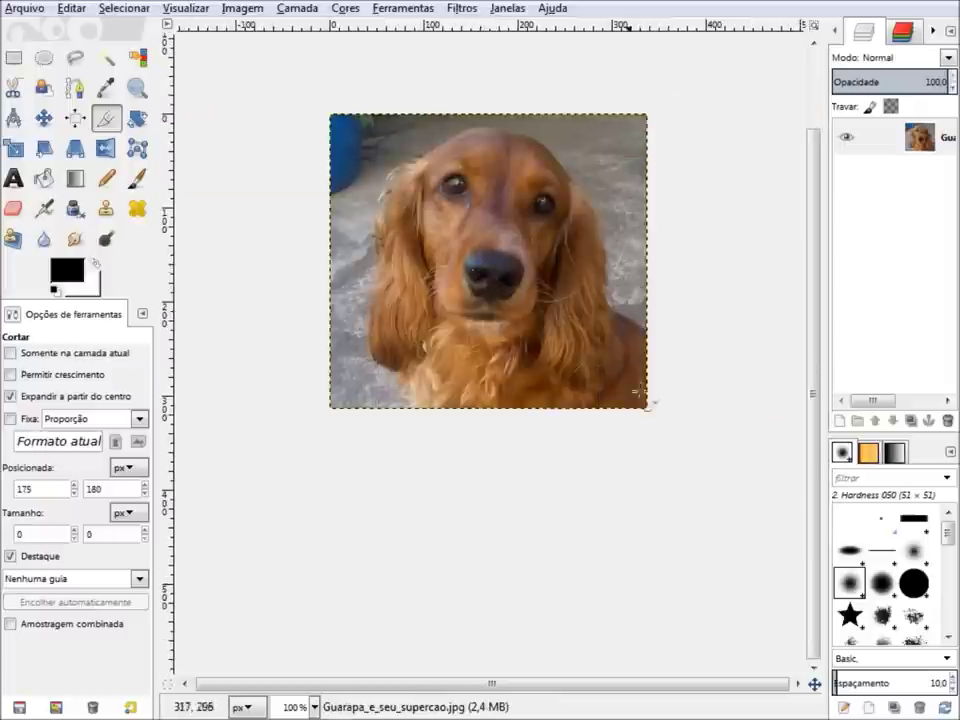
{"action": "key", "text": "ctrl+z"}
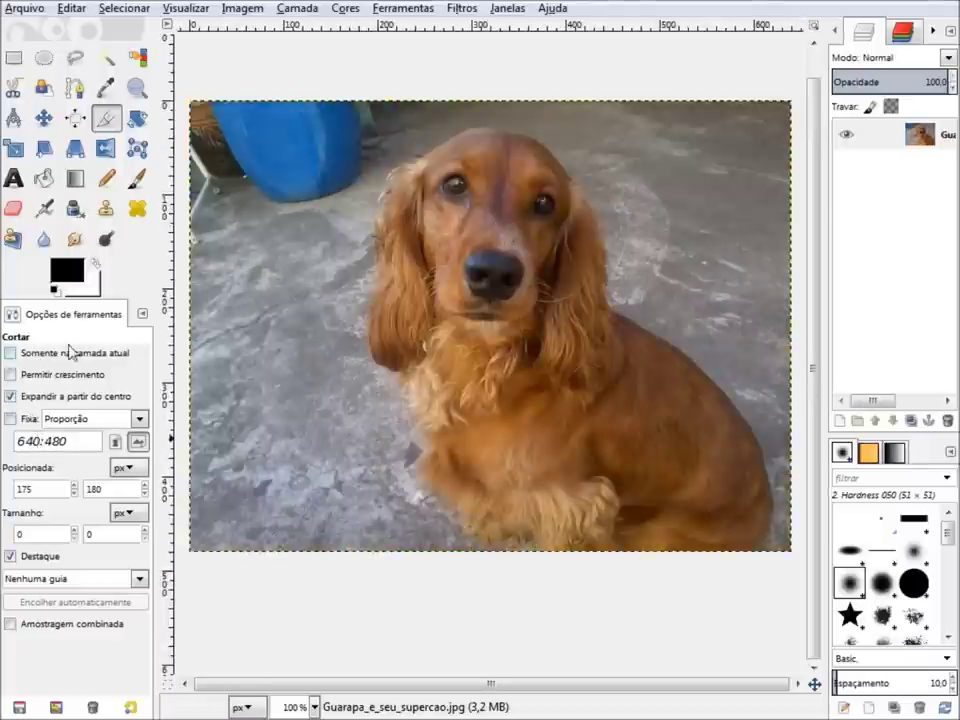
{"action": "left_click", "coordinate": [57, 404]}
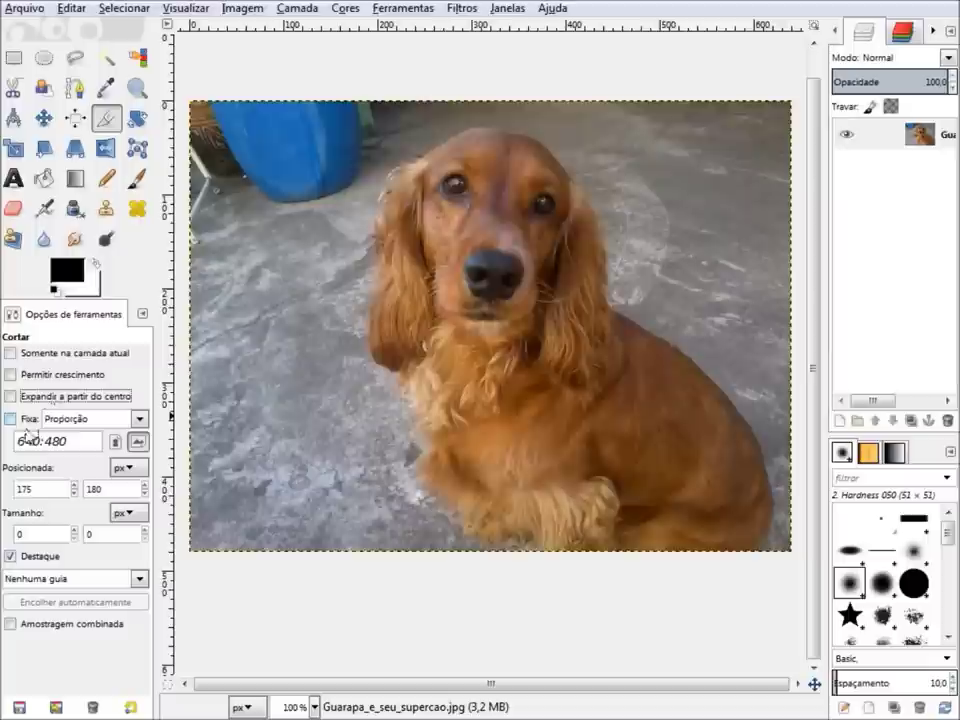
{"action": "left_click", "coordinate": [21, 418]}
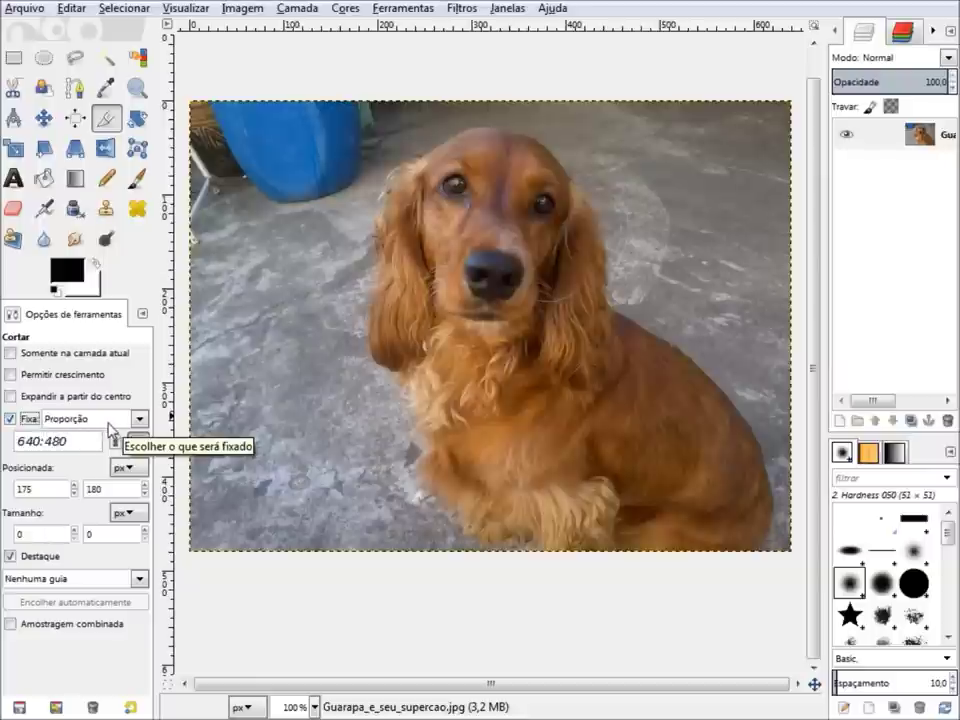
{"action": "left_click", "coordinate": [136, 420]}
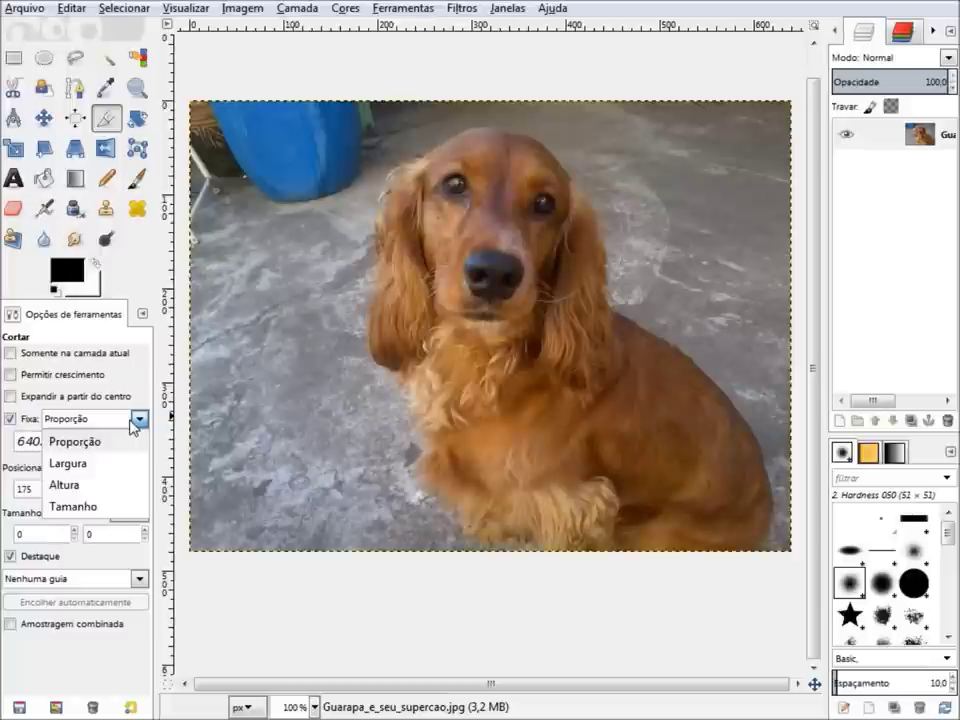
{"action": "left_click", "coordinate": [136, 421]}
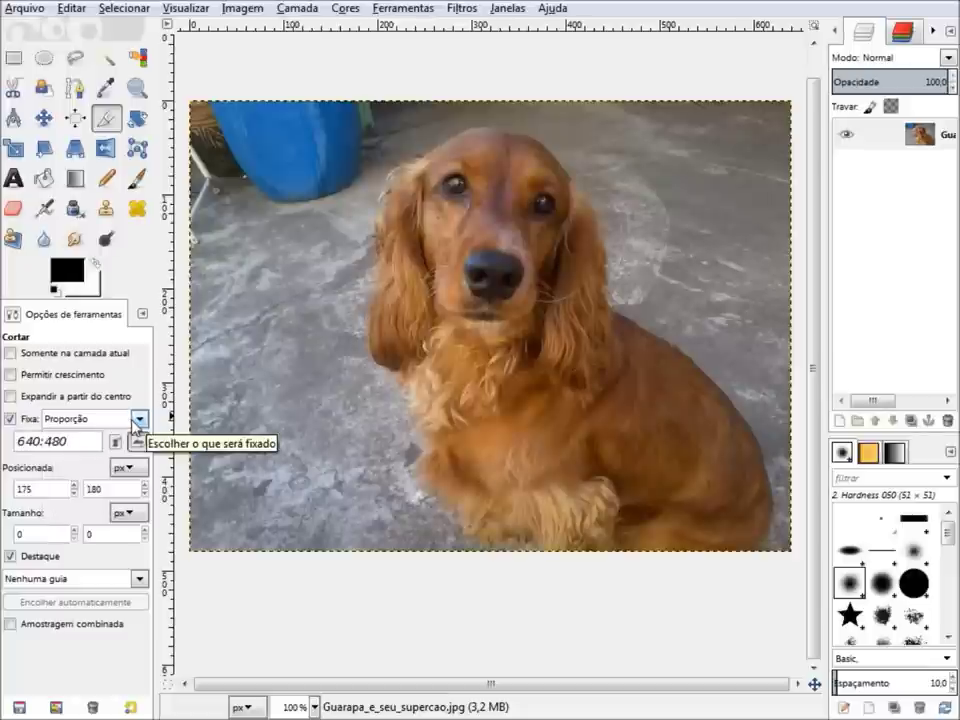
{"action": "left_click", "coordinate": [85, 447]}
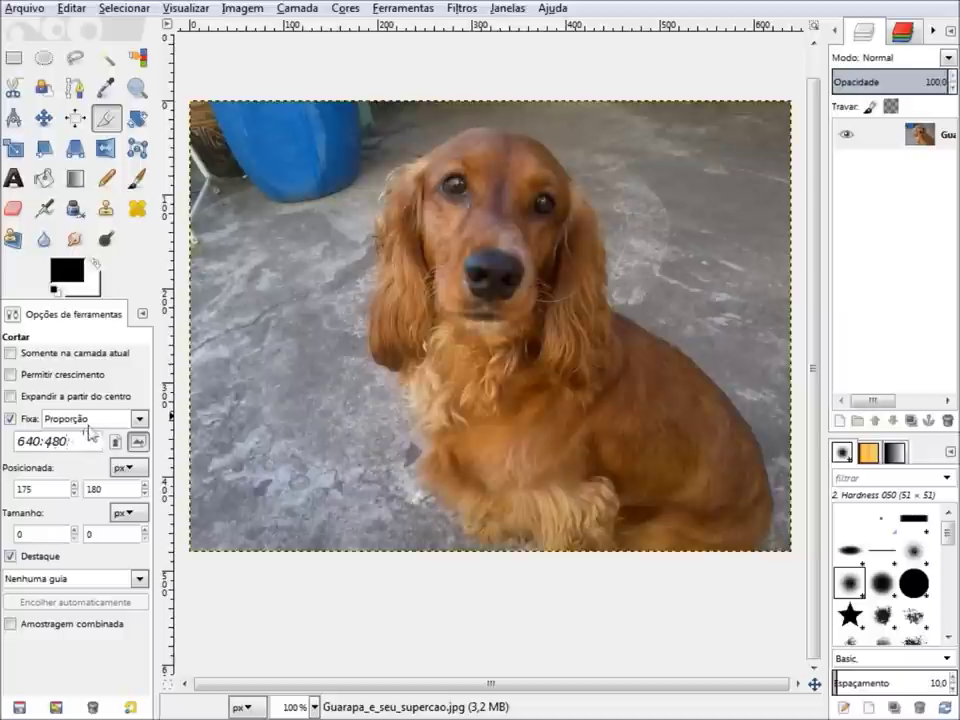
{"action": "left_click", "coordinate": [94, 424]}
{"action": "left_click", "coordinate": [82, 462]}
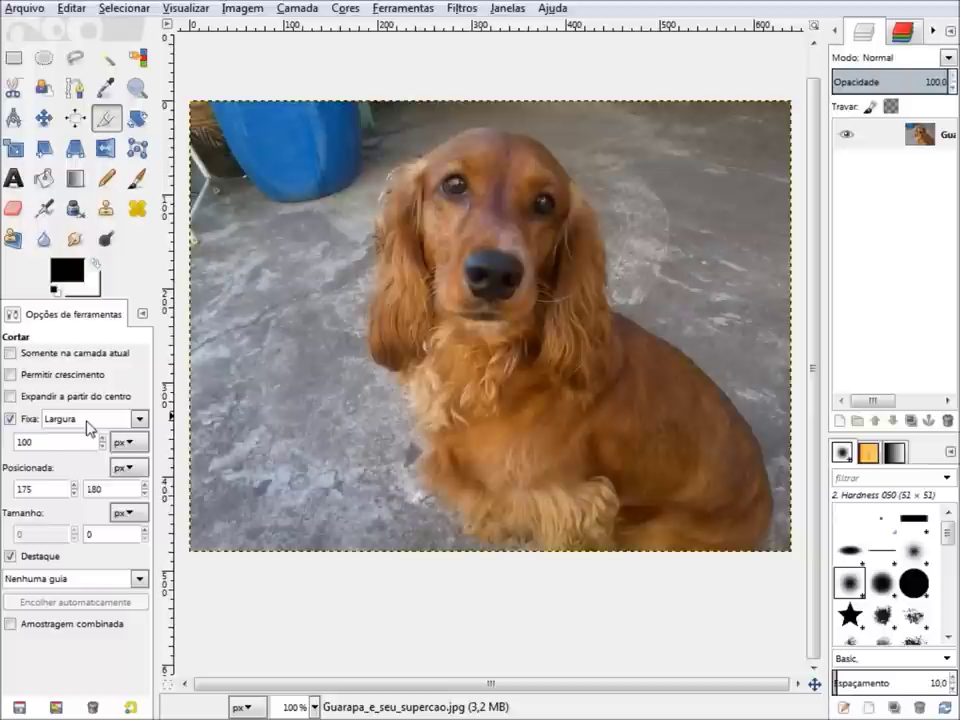
{"action": "left_click", "coordinate": [89, 428]}
{"action": "left_click", "coordinate": [89, 428]}
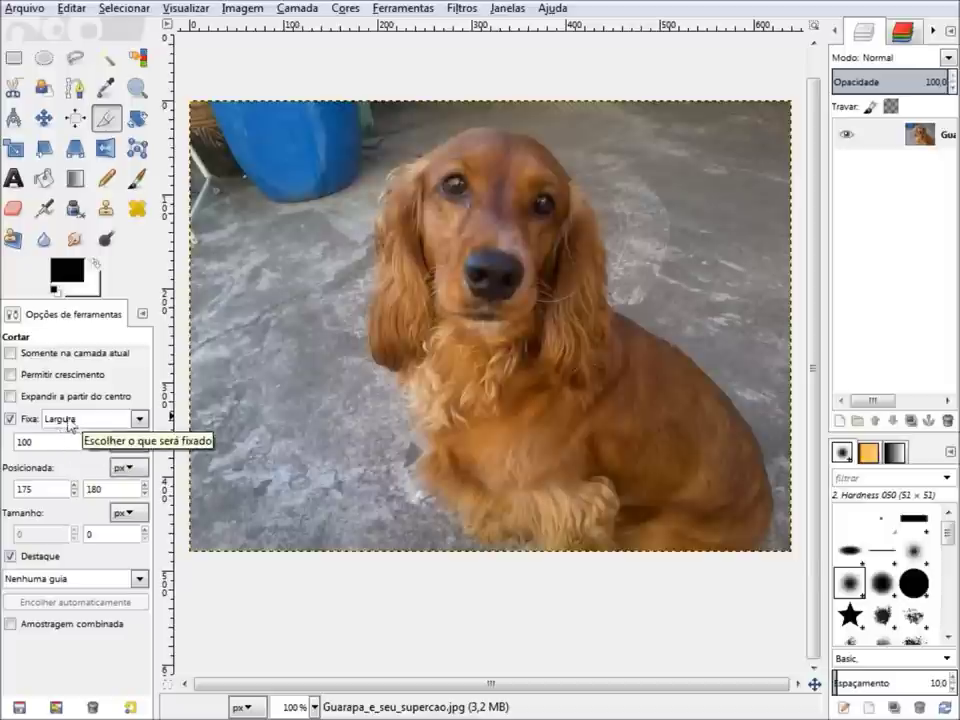
{"action": "left_click", "coordinate": [135, 419]}
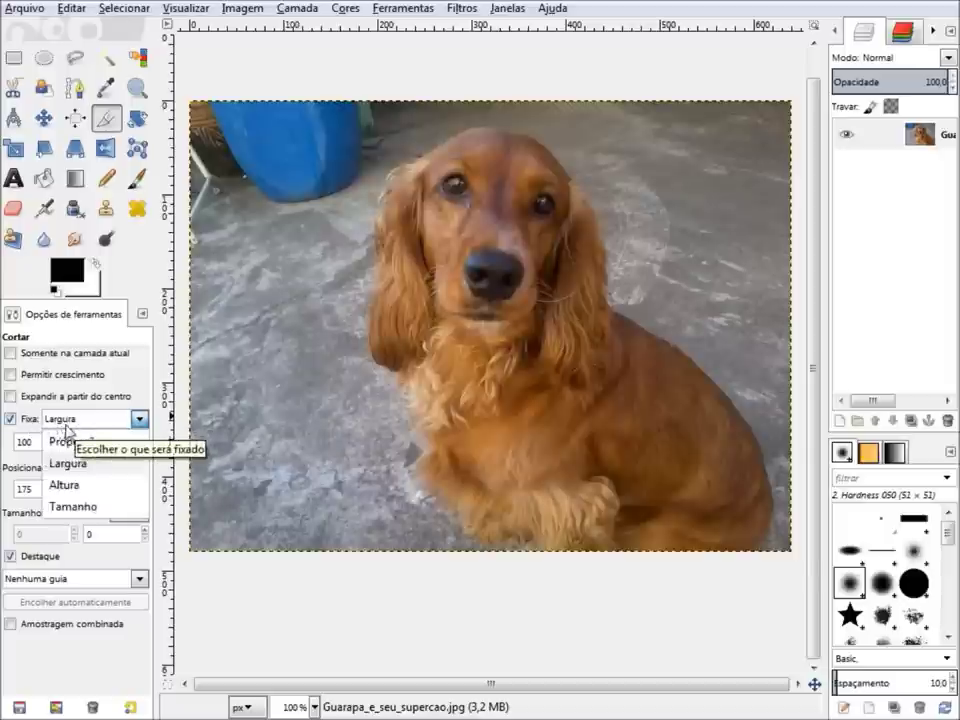
{"action": "left_click", "coordinate": [82, 489]}
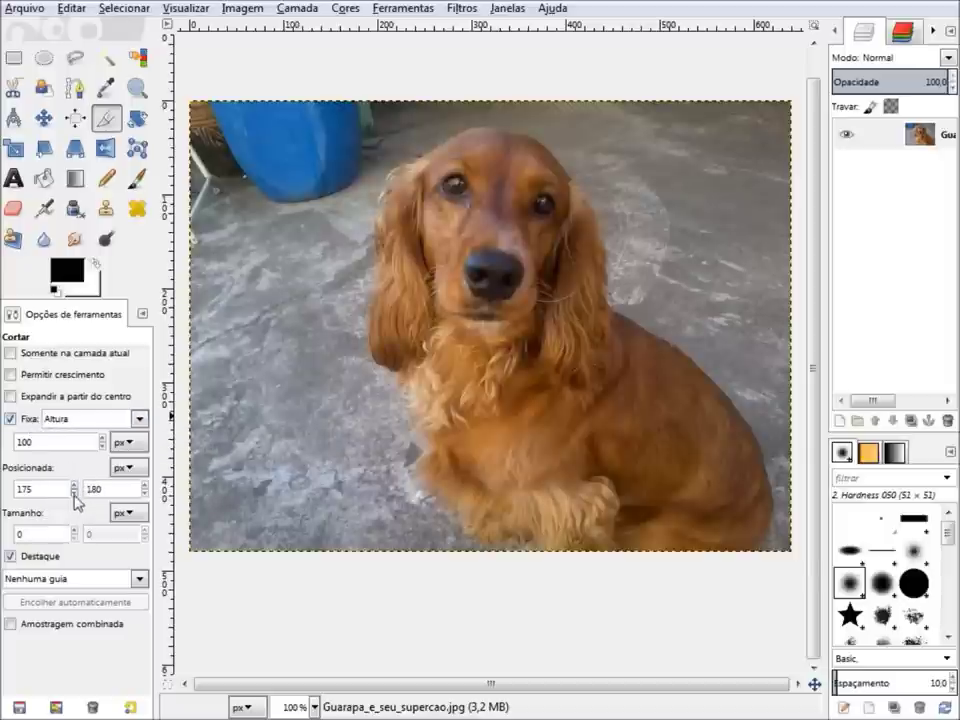
{"action": "left_click", "coordinate": [73, 424]}
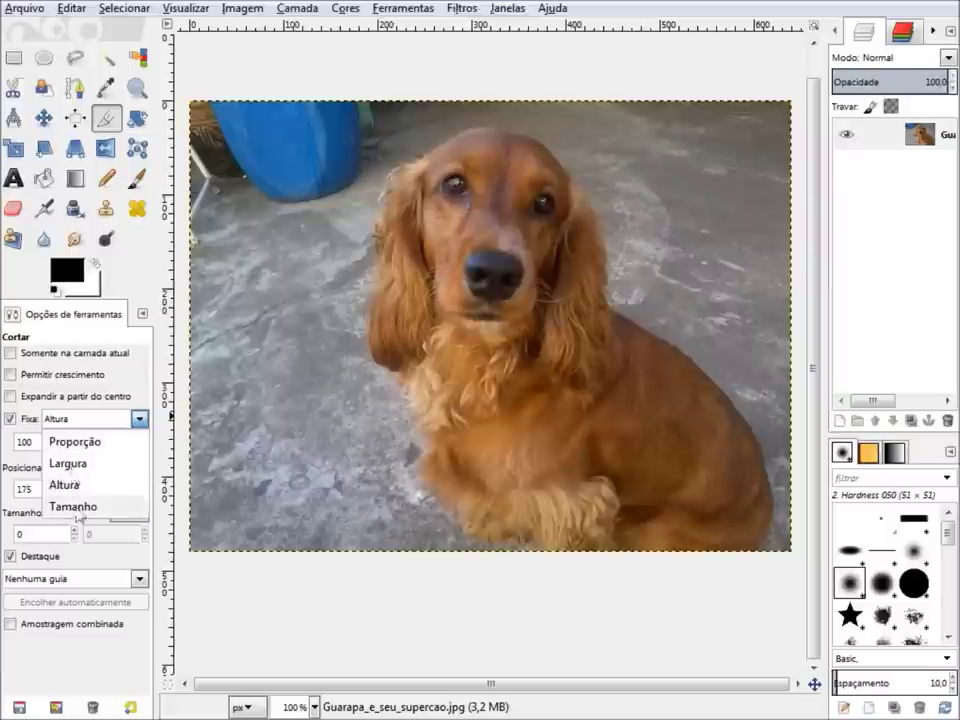
{"action": "left_click", "coordinate": [72, 505]}
{"action": "left_click", "coordinate": [72, 420]}
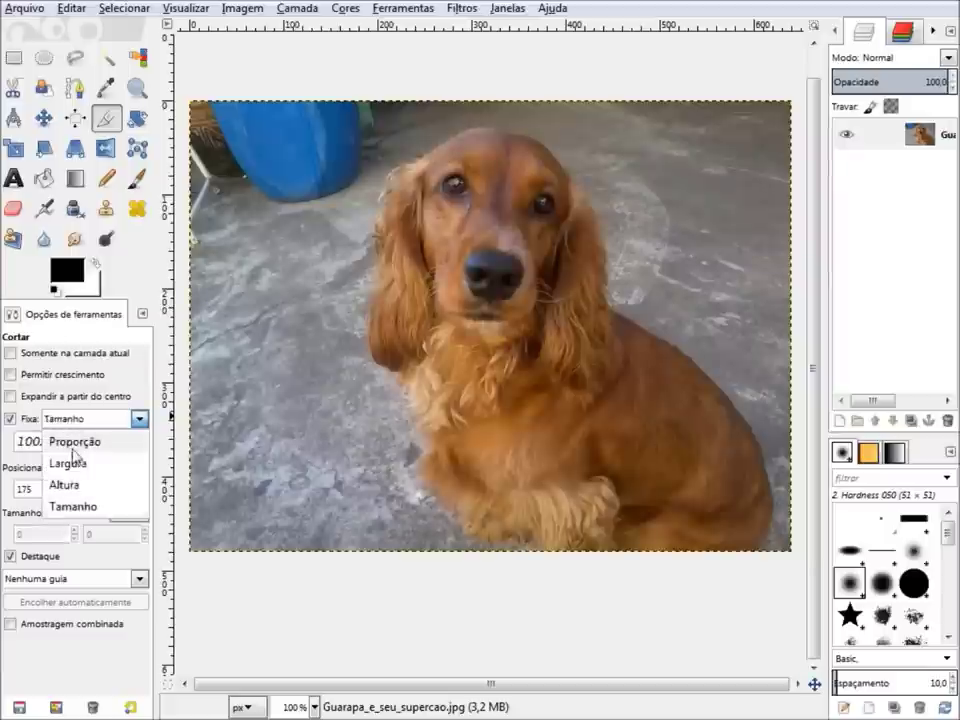
{"action": "left_click", "coordinate": [75, 442]}
{"action": "mouse_move", "coordinate": [373, 275]}
{"action": "left_mouse_down"}
{"action": "mouse_move", "coordinate": [451, 405]}
{"action": "mouse_move", "coordinate": [562, 461]}
{"action": "mouse_move", "coordinate": [424, 331]}
{"action": "mouse_move", "coordinate": [503, 380]}
{"action": "mouse_move", "coordinate": [669, 521]}
{"action": "mouse_move", "coordinate": [677, 514]}
{"action": "mouse_move", "coordinate": [583, 407]}
{"action": "left_mouse_up"}
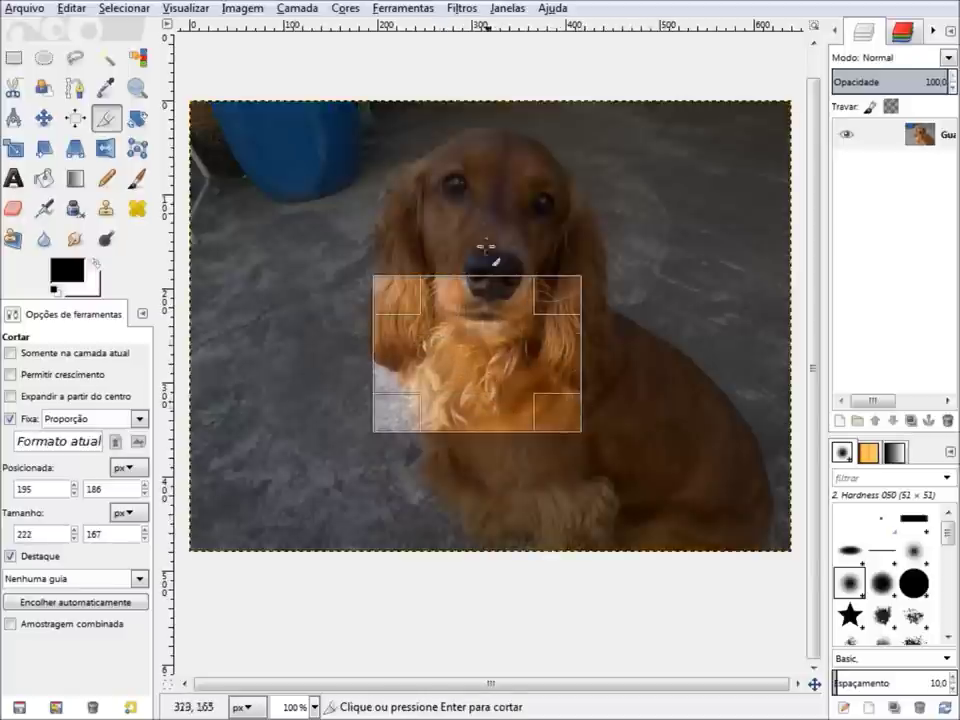
- Discard the trial crop areas and set the Fixa constraint to Largura, 100 px
{"action": "left_click", "coordinate": [497, 276]}
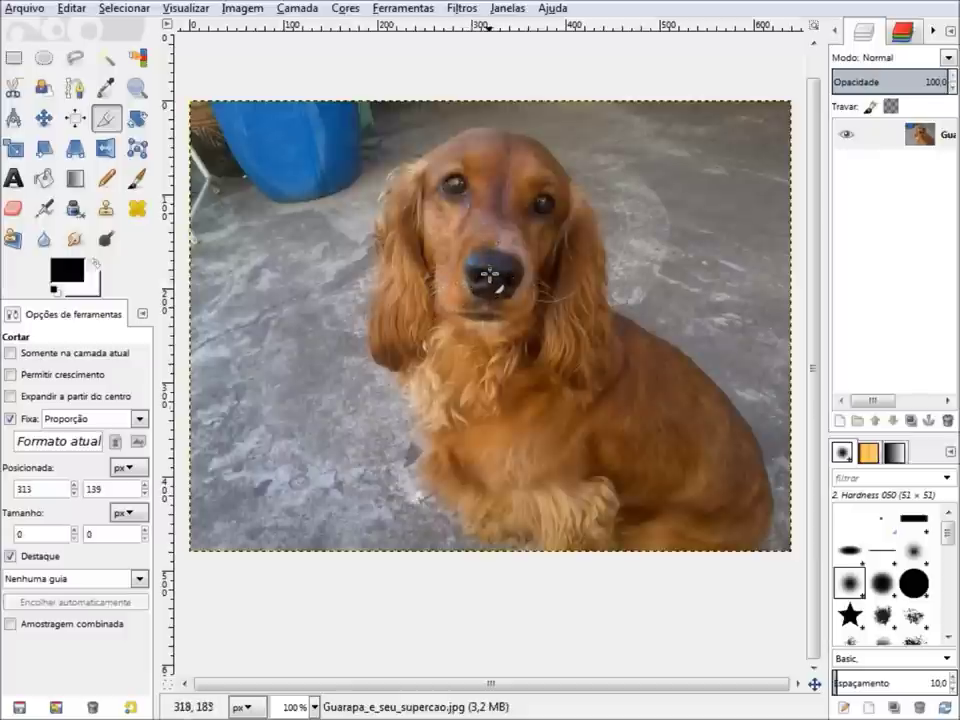
{"action": "mouse_move", "coordinate": [495, 273]}
{"action": "left_mouse_down"}
{"action": "mouse_move", "coordinate": [606, 408]}
{"action": "mouse_move", "coordinate": [700, 470]}
{"action": "mouse_move", "coordinate": [700, 491]}
{"action": "mouse_move", "coordinate": [634, 364]}
{"action": "mouse_move", "coordinate": [594, 333]}
{"action": "mouse_move", "coordinate": [693, 495]}
{"action": "mouse_move", "coordinate": [650, 405]}
{"action": "mouse_move", "coordinate": [634, 386]}
{"action": "mouse_move", "coordinate": [715, 550]}
{"action": "mouse_move", "coordinate": [696, 444]}
{"action": "mouse_move", "coordinate": [581, 289]}
{"action": "mouse_move", "coordinate": [644, 402]}
{"action": "mouse_move", "coordinate": [737, 527]}
{"action": "mouse_move", "coordinate": [699, 444]}
{"action": "mouse_move", "coordinate": [606, 326]}
{"action": "mouse_move", "coordinate": [690, 418]}
{"action": "mouse_move", "coordinate": [718, 510]}
{"action": "mouse_move", "coordinate": [639, 381]}
{"action": "mouse_move", "coordinate": [701, 491]}
{"action": "left_mouse_up"}
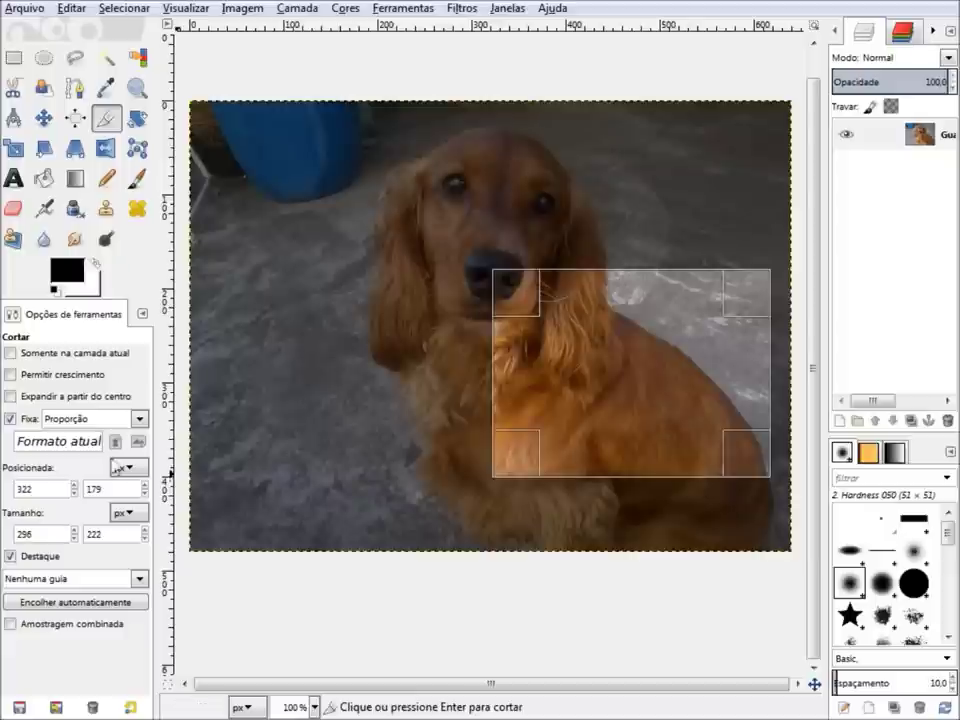
{"action": "left_click", "coordinate": [107, 420]}
{"action": "left_click", "coordinate": [107, 420]}
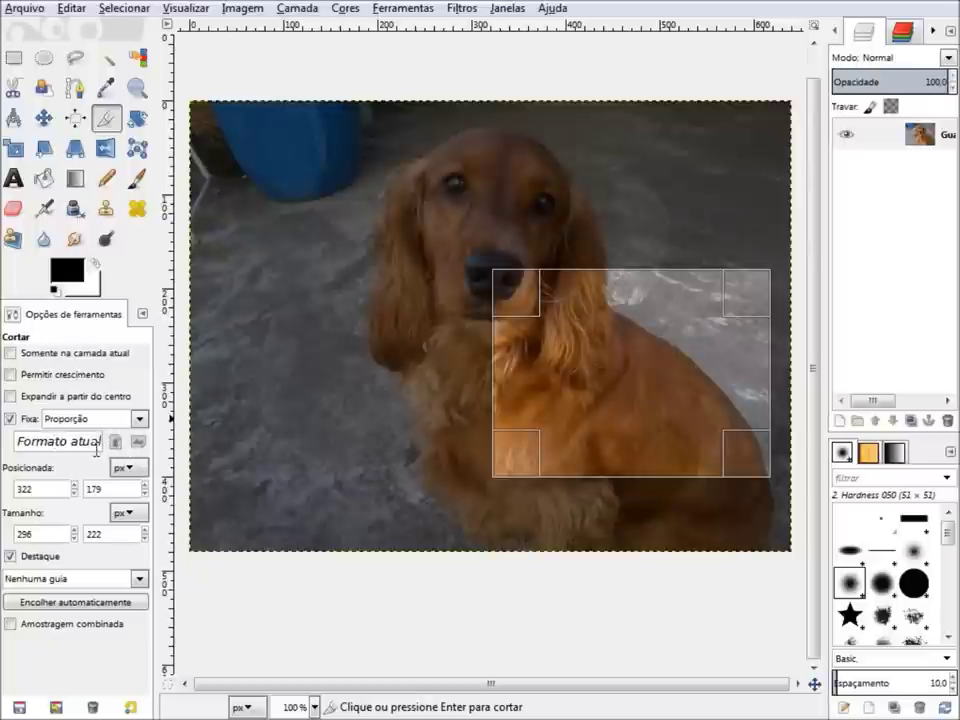
{"action": "left_click", "coordinate": [421, 362]}
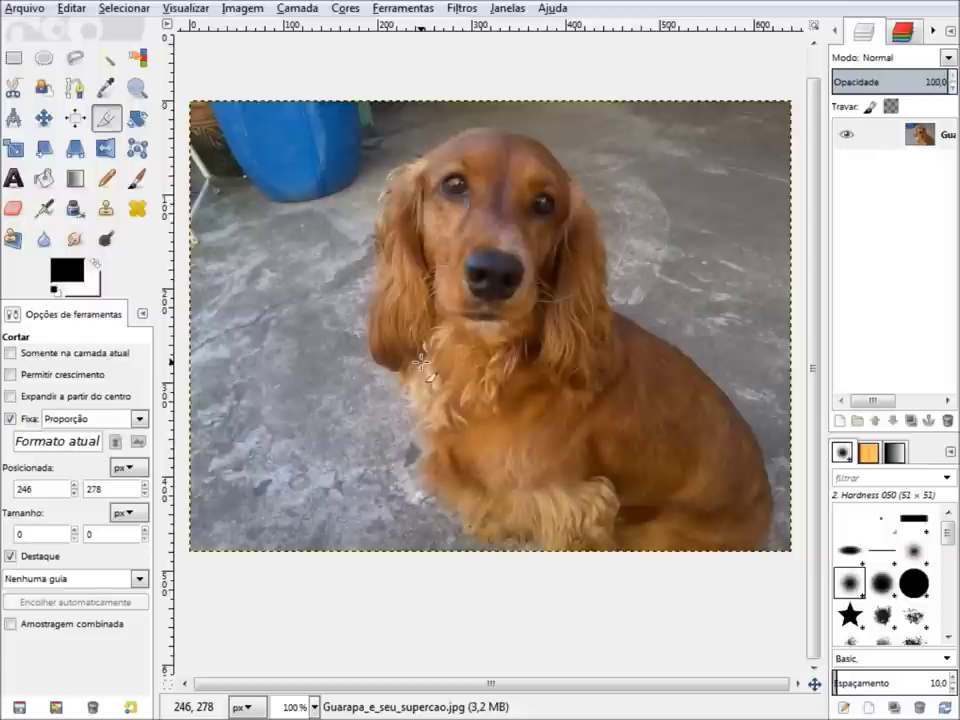
{"action": "left_click", "coordinate": [129, 421]}
{"action": "left_click", "coordinate": [118, 463]}
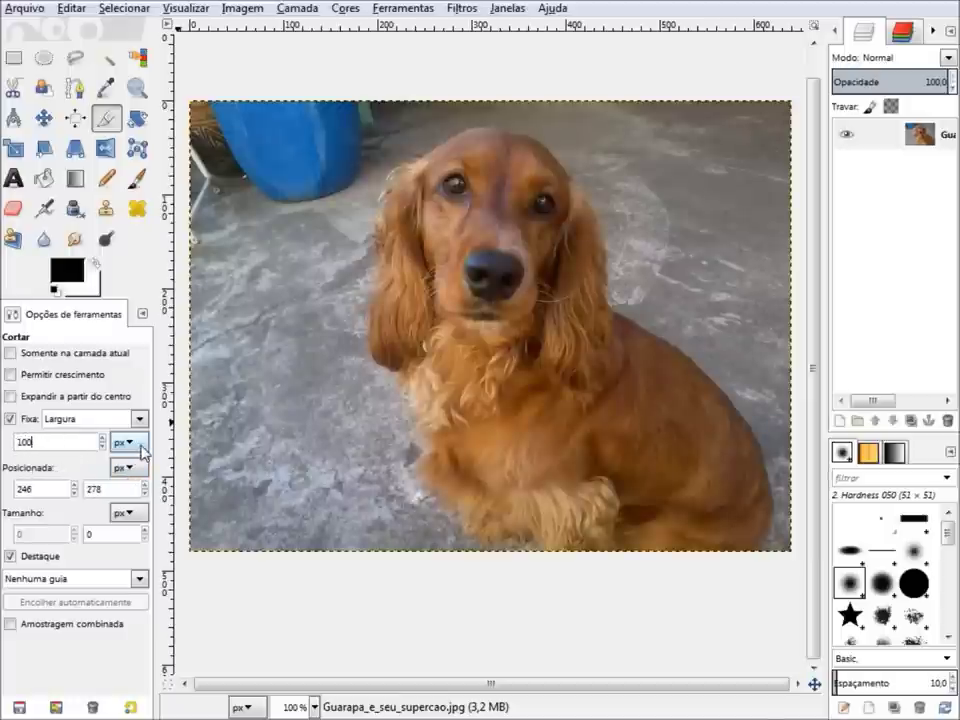
- Trial a 100-pixel-wide fixed crop over the dog's ear, then discard it
{"action": "mouse_move", "coordinate": [391, 213]}
{"action": "left_mouse_down"}
{"action": "mouse_move", "coordinate": [491, 375]}
{"action": "mouse_move", "coordinate": [494, 312]}
{"action": "mouse_move", "coordinate": [492, 357]}
{"action": "mouse_move", "coordinate": [444, 204]}
{"action": "mouse_move", "coordinate": [442, 360]}
{"action": "mouse_move", "coordinate": [417, 438]}
{"action": "mouse_move", "coordinate": [435, 257]}
{"action": "mouse_move", "coordinate": [432, 463]}
{"action": "mouse_move", "coordinate": [450, 563]}
{"action": "mouse_move", "coordinate": [429, 350]}
{"action": "mouse_move", "coordinate": [835, 335]}
{"action": "mouse_move", "coordinate": [600, 378]}
{"action": "mouse_move", "coordinate": [520, 370]}
{"action": "mouse_move", "coordinate": [567, 400]}
{"action": "left_mouse_up"}
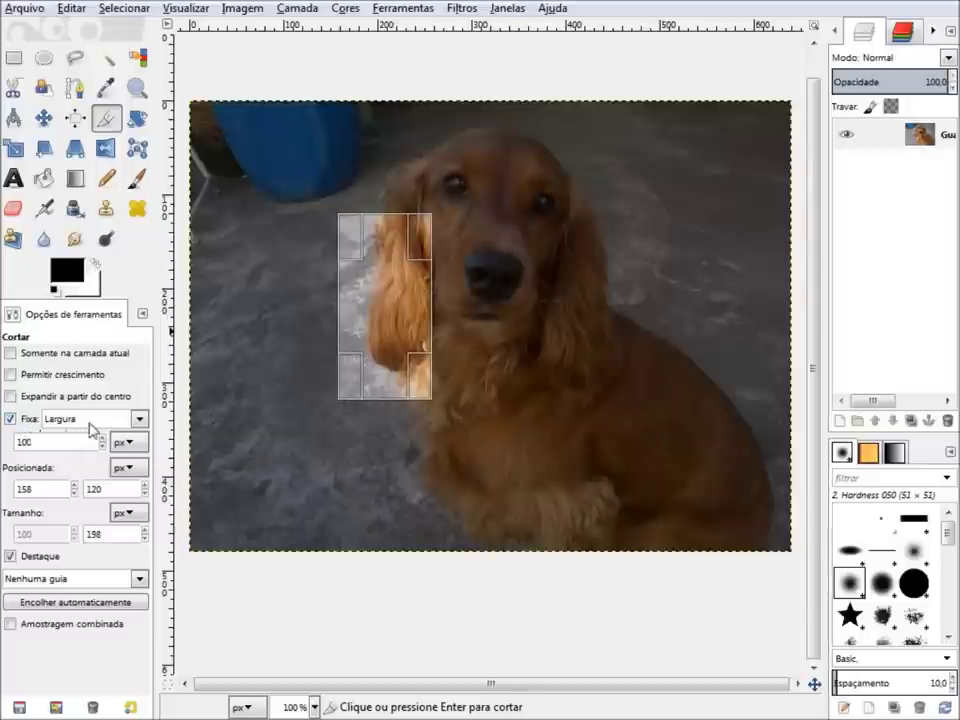
{"action": "left_click", "coordinate": [57, 448]}
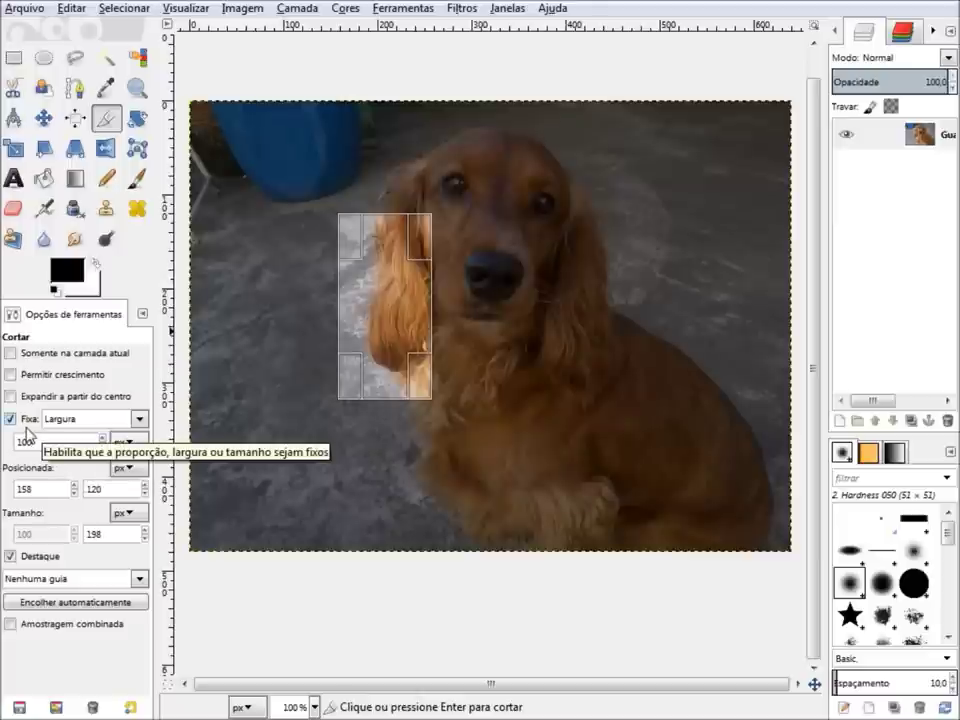
{"action": "left_click_drag", "start_coordinate": [418, 243], "coordinate": [535, 266]}
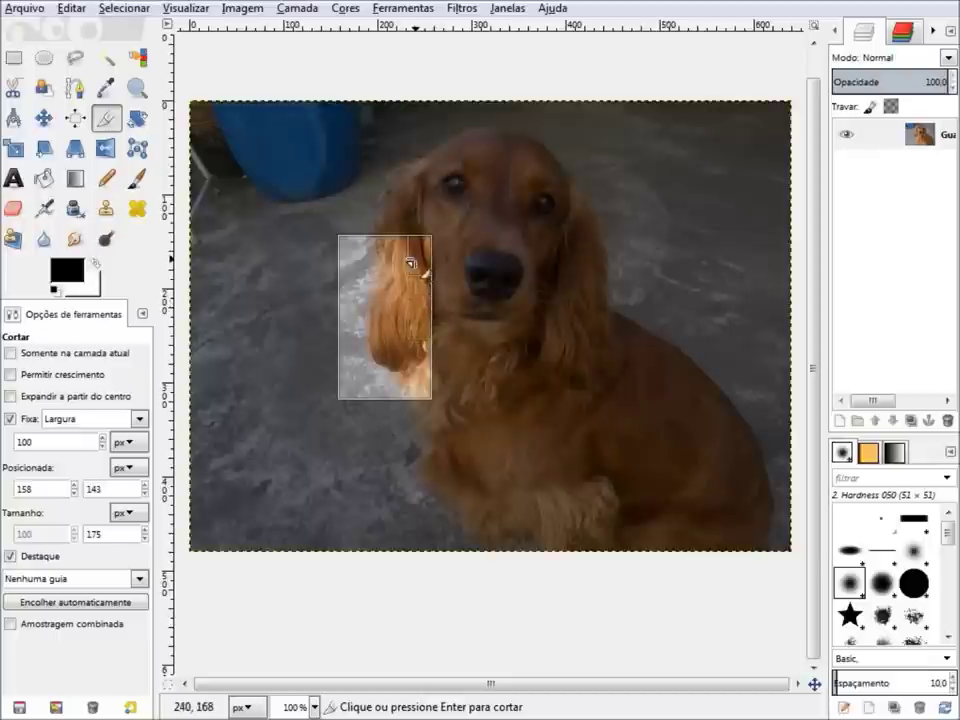
{"action": "left_click", "coordinate": [419, 259]}
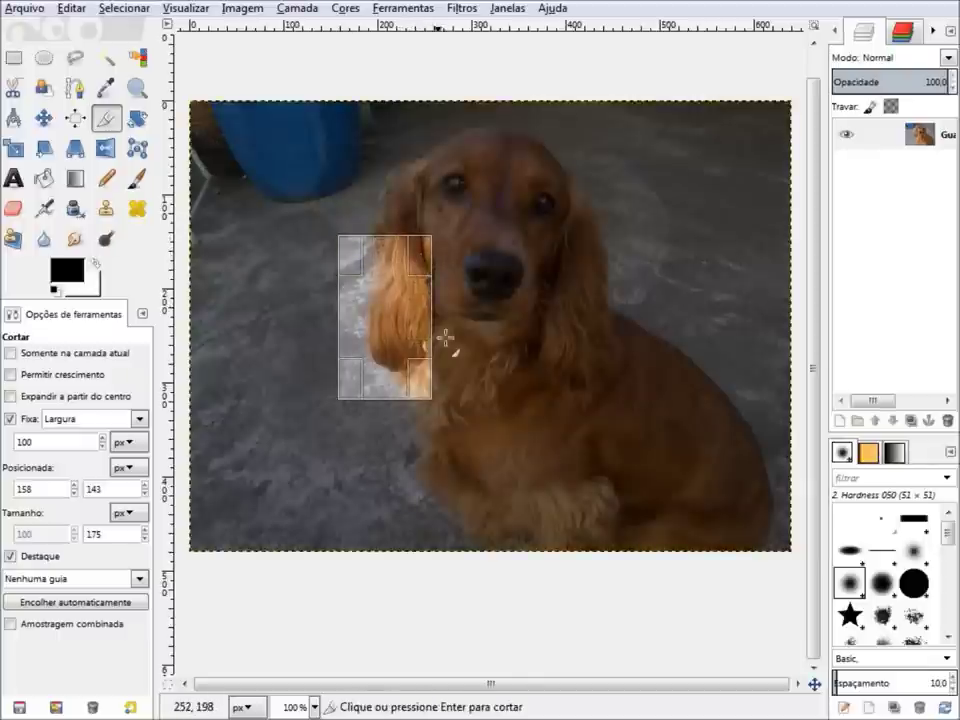
{"action": "left_click", "coordinate": [412, 448]}
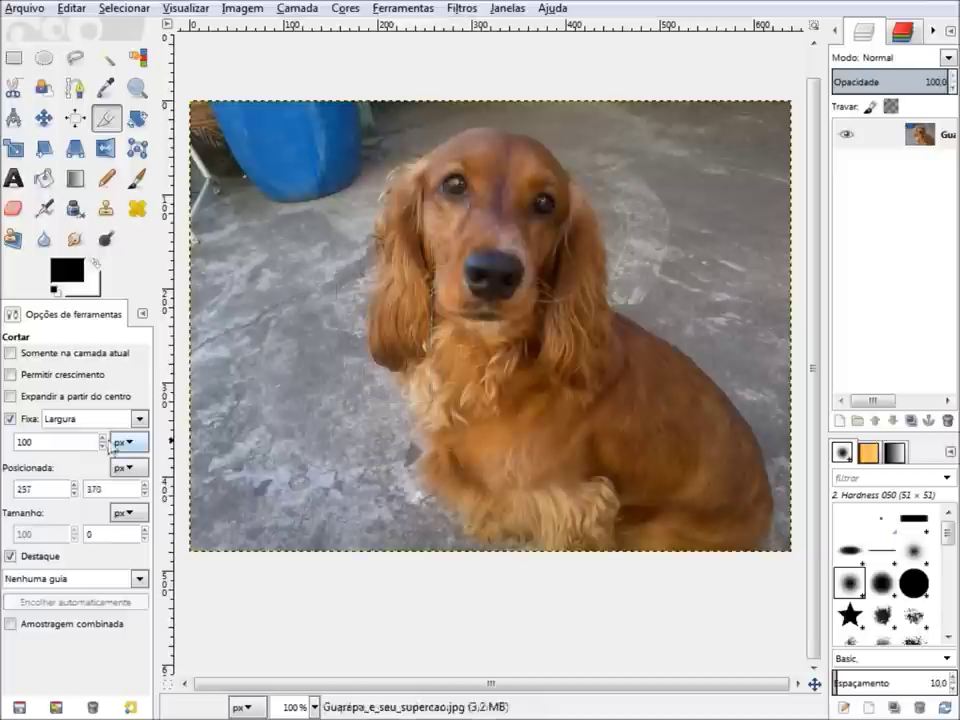
- Change the fixed width to 500 px, then draw and discard a 500-wide trial crop
{"action": "double_click", "coordinate": [70, 440]}
{"action": "type", "text": "500"}
{"action": "left_click_drag", "start_coordinate": [305, 228], "coordinate": [454, 410]}
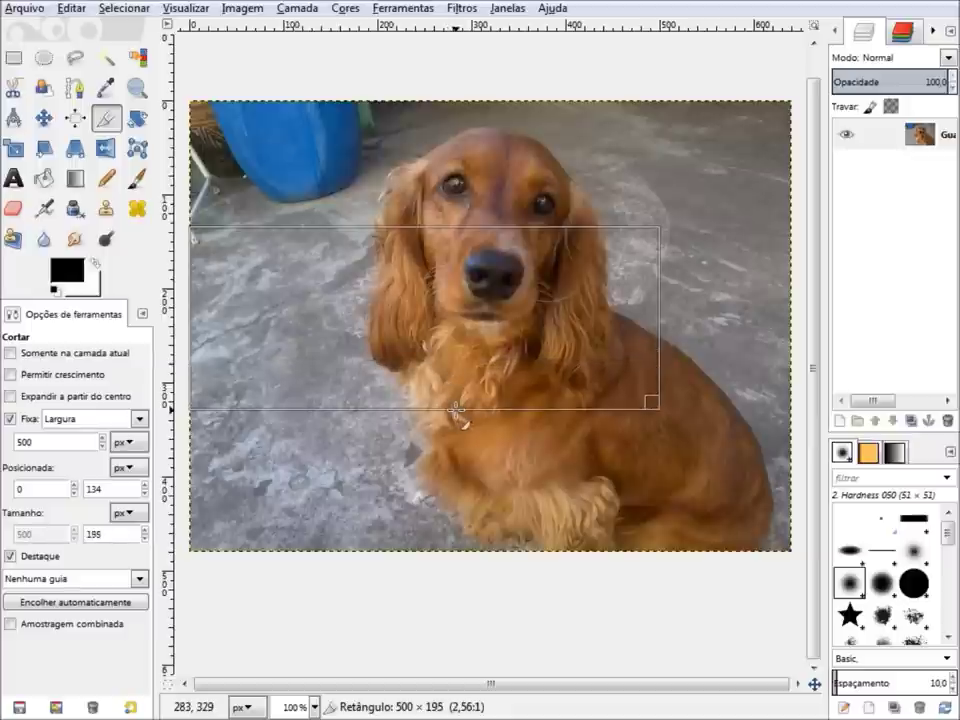
{"action": "mouse_move", "coordinate": [456, 410]}
{"action": "left_mouse_down"}
{"action": "mouse_move", "coordinate": [473, 451]}
{"action": "mouse_move", "coordinate": [479, 525]}
{"action": "mouse_move", "coordinate": [484, 355]}
{"action": "mouse_move", "coordinate": [490, 377]}
{"action": "left_mouse_up"}
{"action": "left_click", "coordinate": [467, 449]}
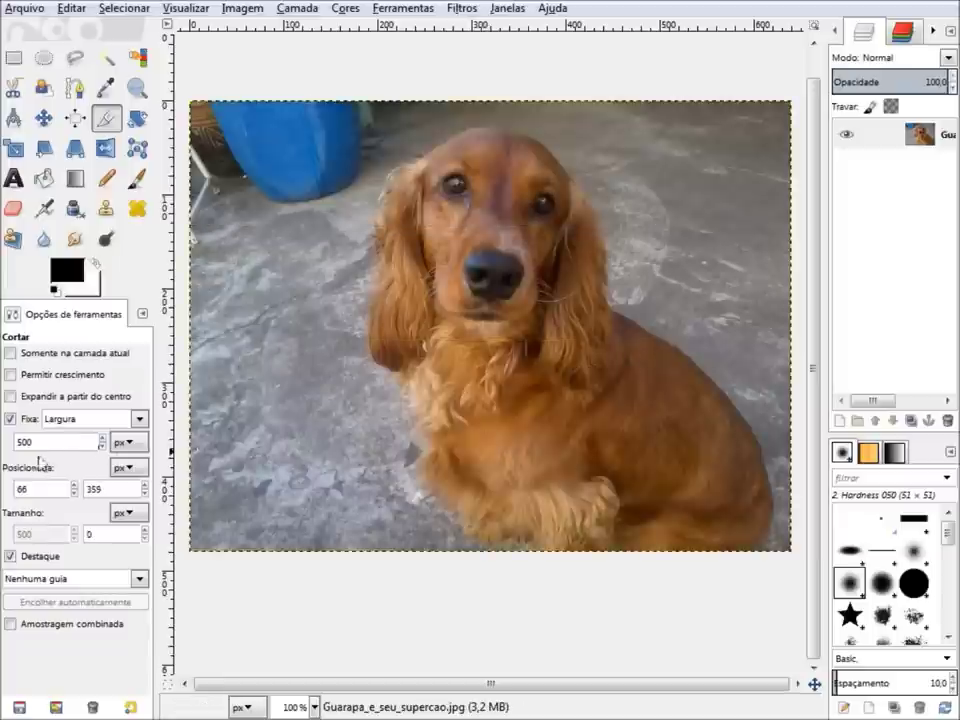
{"action": "left_click", "coordinate": [102, 420]}
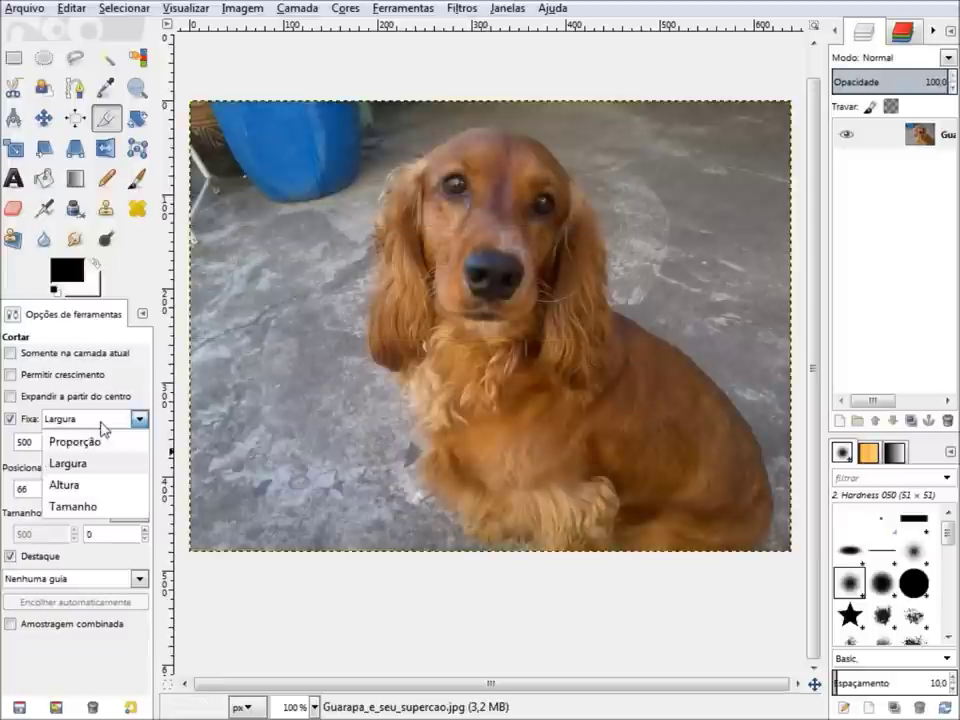
- Fix the crop height and mark a 229×100 crop across the dog's eyes and nose
{"action": "left_click", "coordinate": [72, 485]}
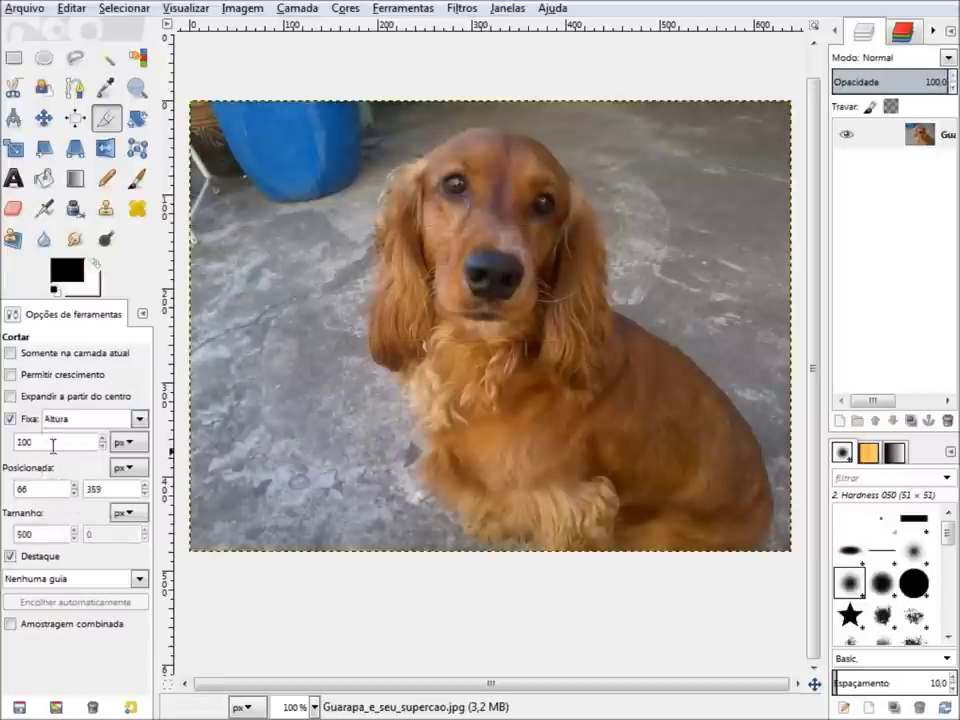
{"action": "left_click_drag", "start_coordinate": [387, 222], "coordinate": [453, 364]}
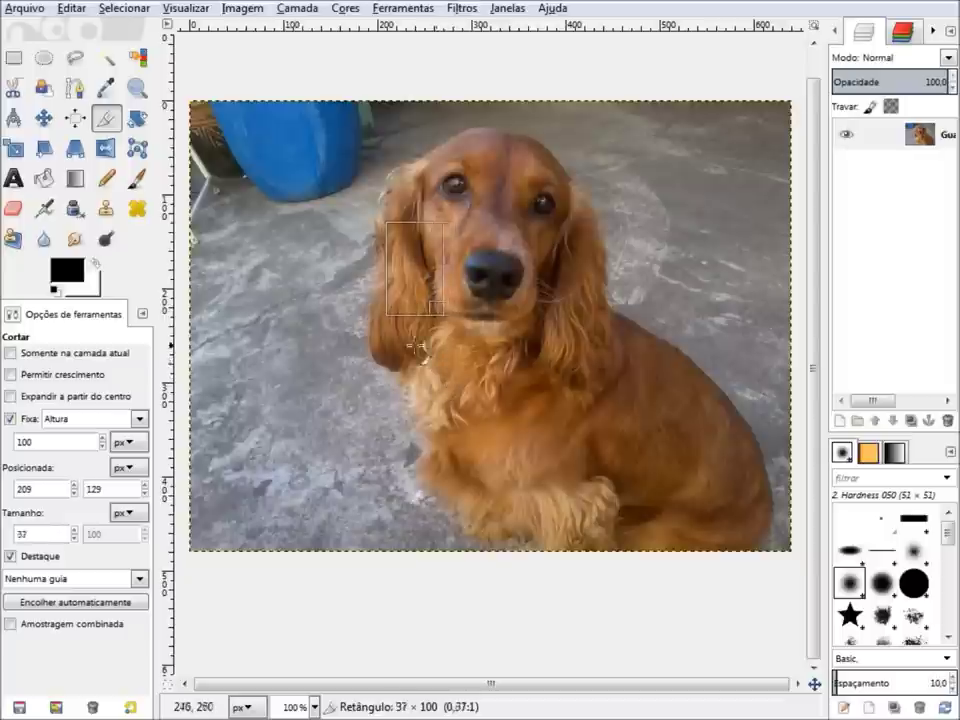
{"action": "mouse_move", "coordinate": [453, 363]}
{"action": "left_mouse_down"}
{"action": "mouse_move", "coordinate": [441, 343]}
{"action": "mouse_move", "coordinate": [526, 355]}
{"action": "mouse_move", "coordinate": [421, 357]}
{"action": "mouse_move", "coordinate": [505, 359]}
{"action": "mouse_move", "coordinate": [580, 378]}
{"action": "mouse_move", "coordinate": [601, 372]}
{"action": "left_mouse_up"}
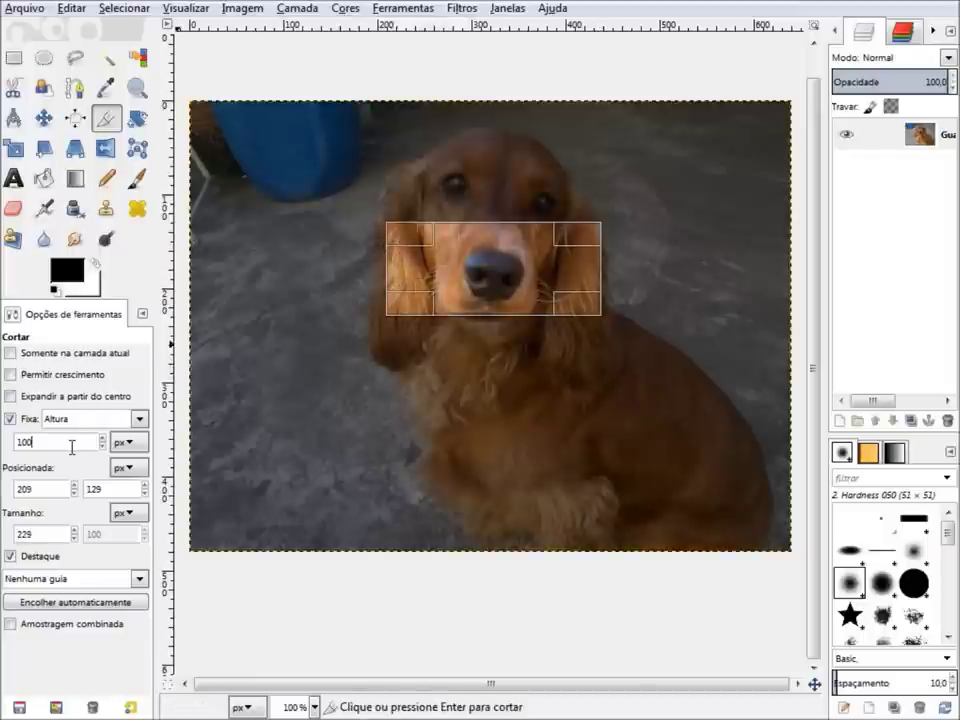
- Confirm the unit stays pixels and switch the crop constraint to fixed size
{"action": "left_click", "coordinate": [139, 443]}
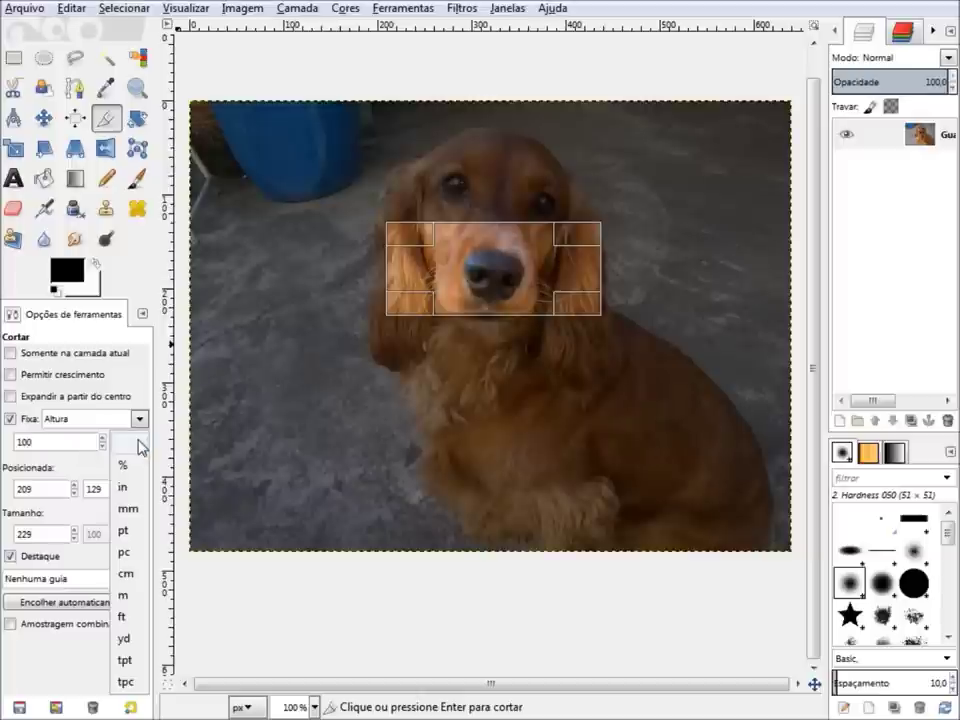
{"action": "left_click", "coordinate": [139, 443]}
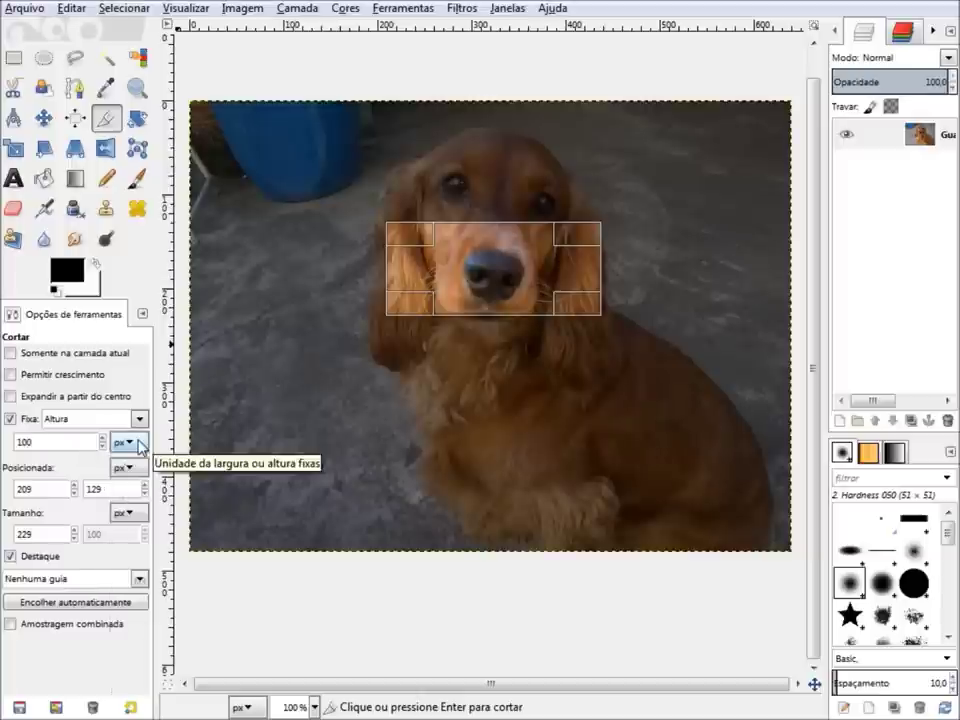
{"action": "left_click", "coordinate": [139, 420]}
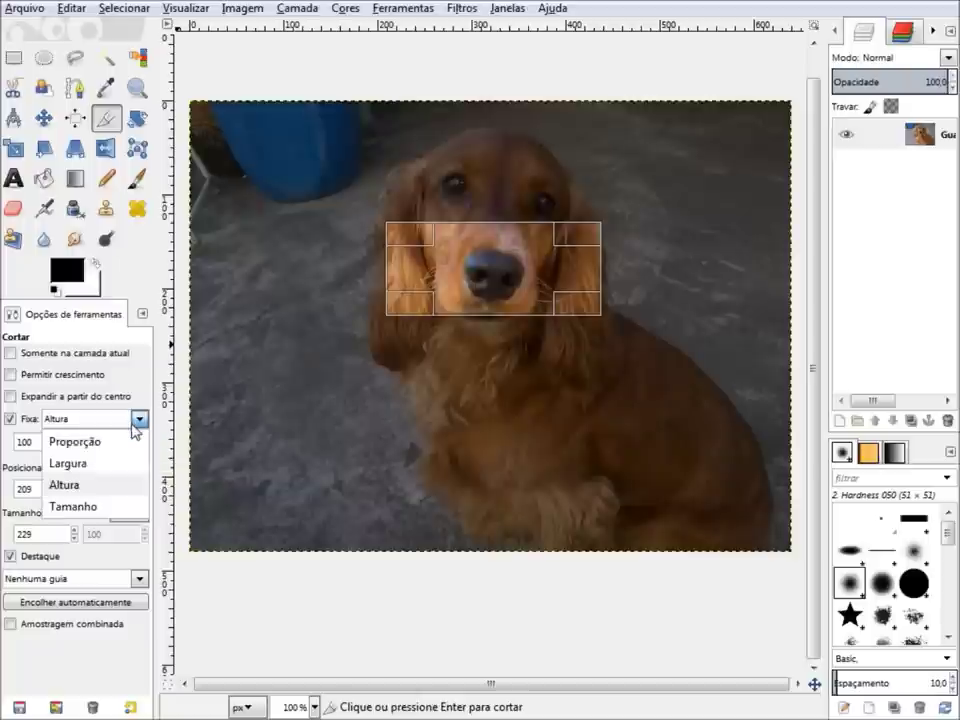
{"action": "left_click", "coordinate": [108, 507]}
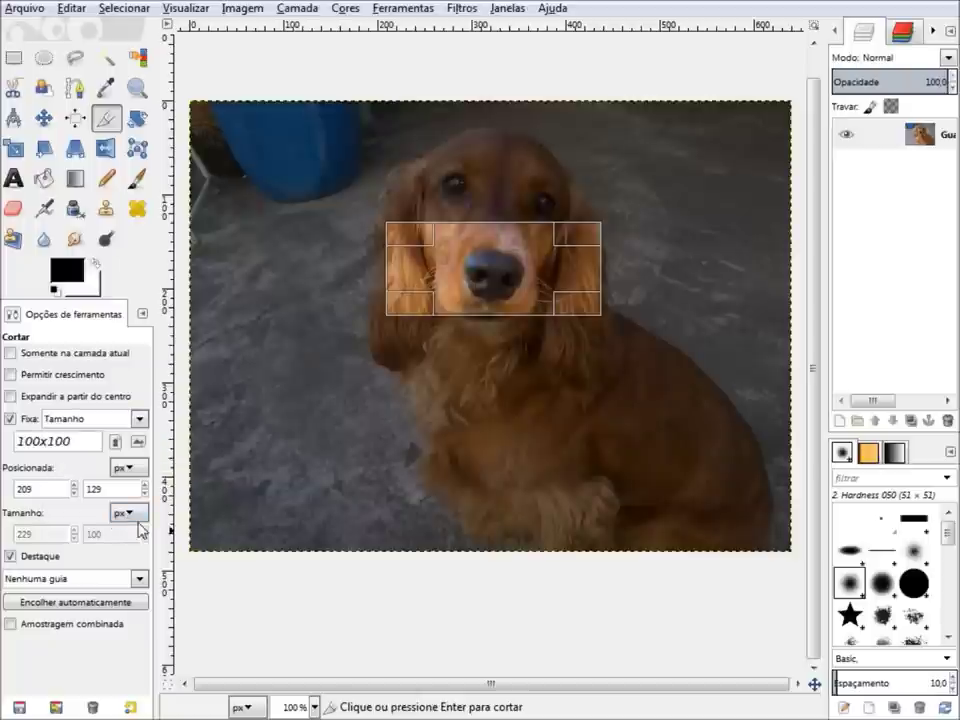
- Place a 100x100 fixed-size crop box on the dog's nose, then cancel it
{"action": "mouse_move", "coordinate": [323, 326]}
{"action": "left_mouse_down"}
{"action": "mouse_move", "coordinate": [415, 345]}
{"action": "mouse_move", "coordinate": [484, 395]}
{"action": "mouse_move", "coordinate": [404, 245]}
{"action": "left_mouse_up"}
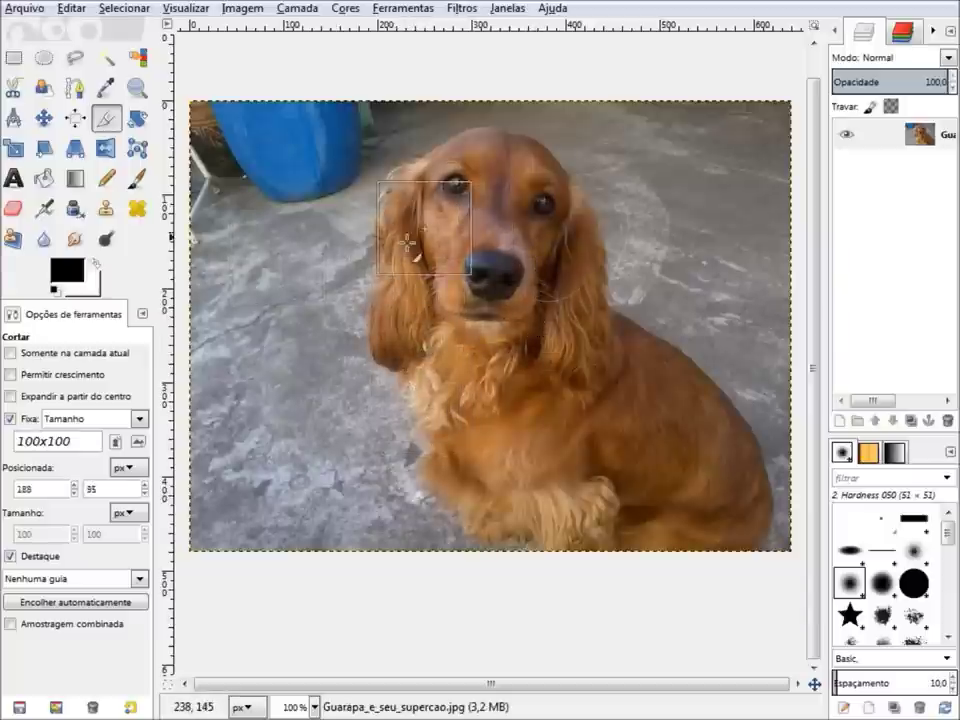
{"action": "mouse_move", "coordinate": [404, 245]}
{"action": "left_mouse_down"}
{"action": "mouse_move", "coordinate": [373, 350]}
{"action": "mouse_move", "coordinate": [428, 401]}
{"action": "left_mouse_up"}
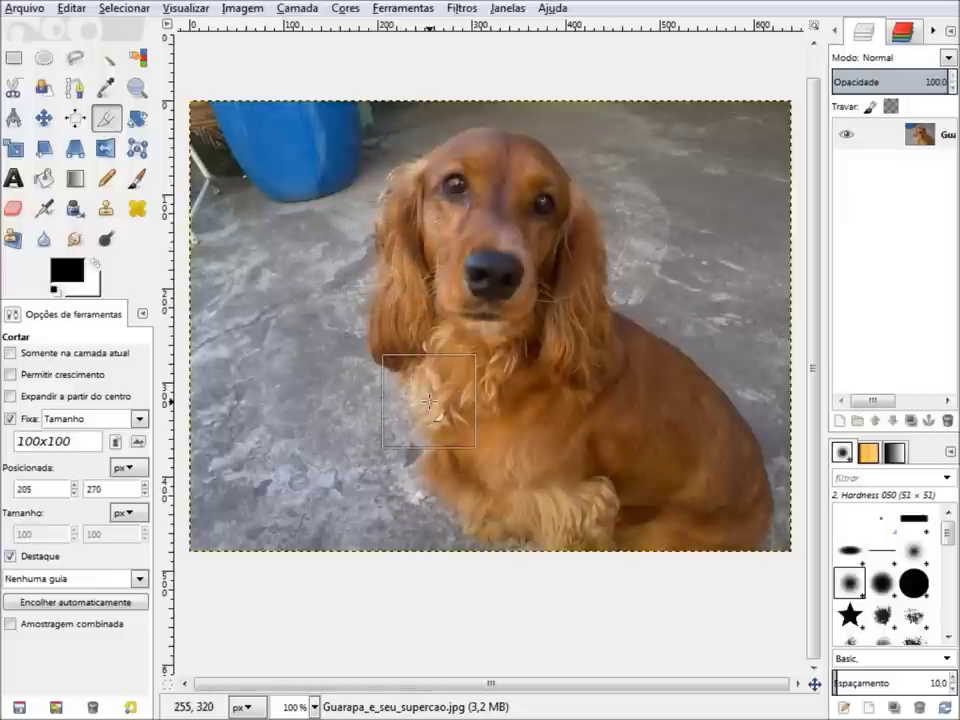
{"action": "left_click_drag", "start_coordinate": [428, 401], "coordinate": [487, 280]}
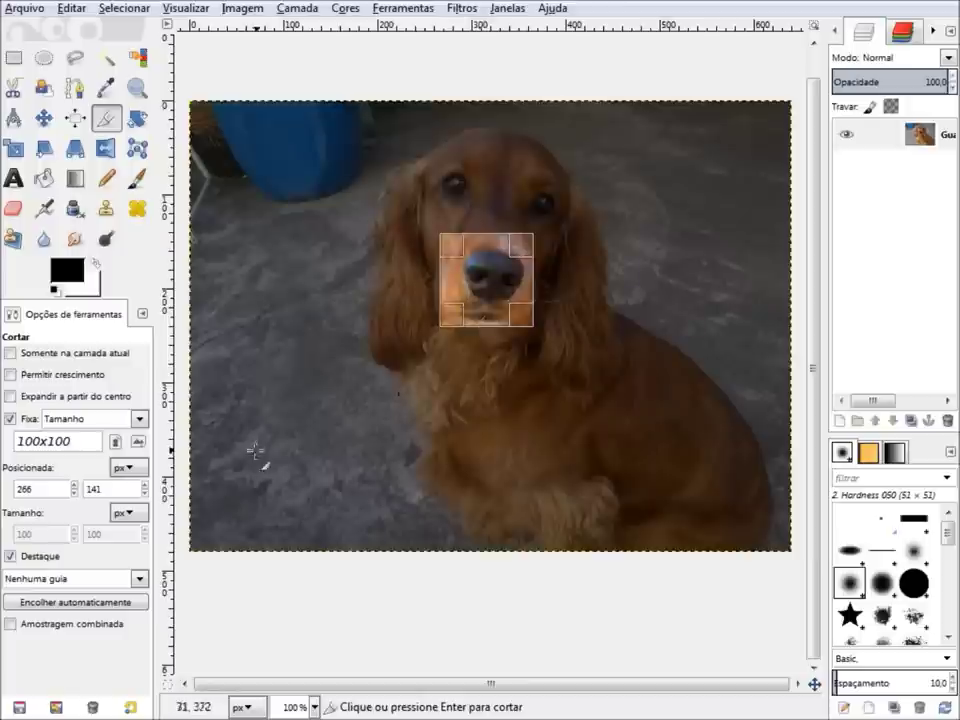
{"action": "left_click", "coordinate": [453, 437]}
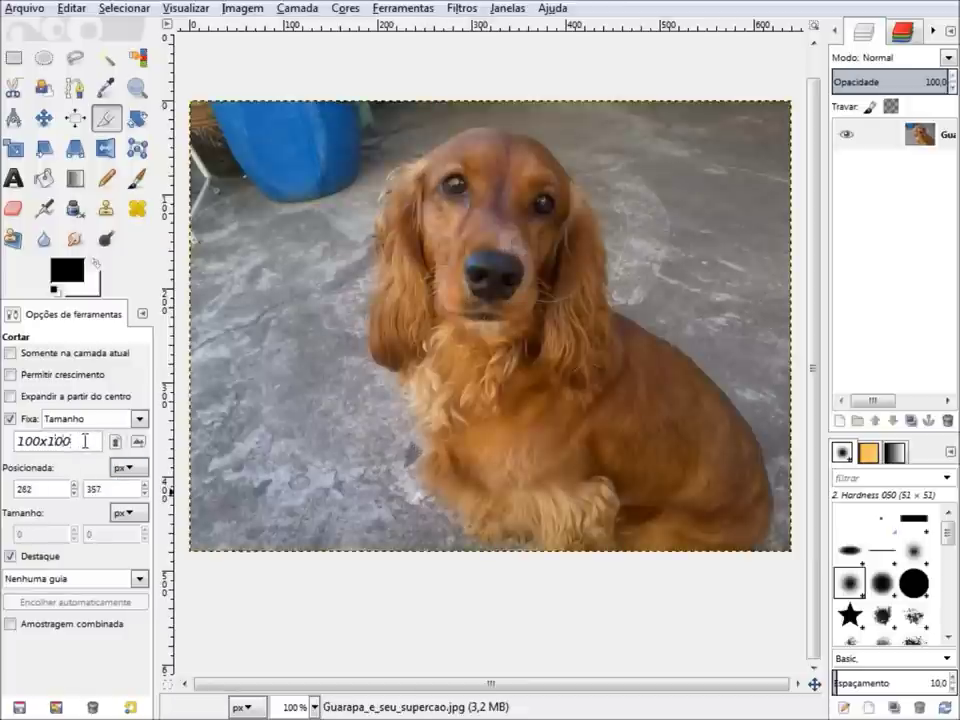
- Change the fixed crop size from 100x100 to 300x300
{"action": "left_click", "coordinate": [53, 441]}
{"action": "key", "text": "BackSpace"}
{"action": "type", "text": "3"}
{"action": "key", "text": "BackSpace"}
{"action": "type", "text": "3"}
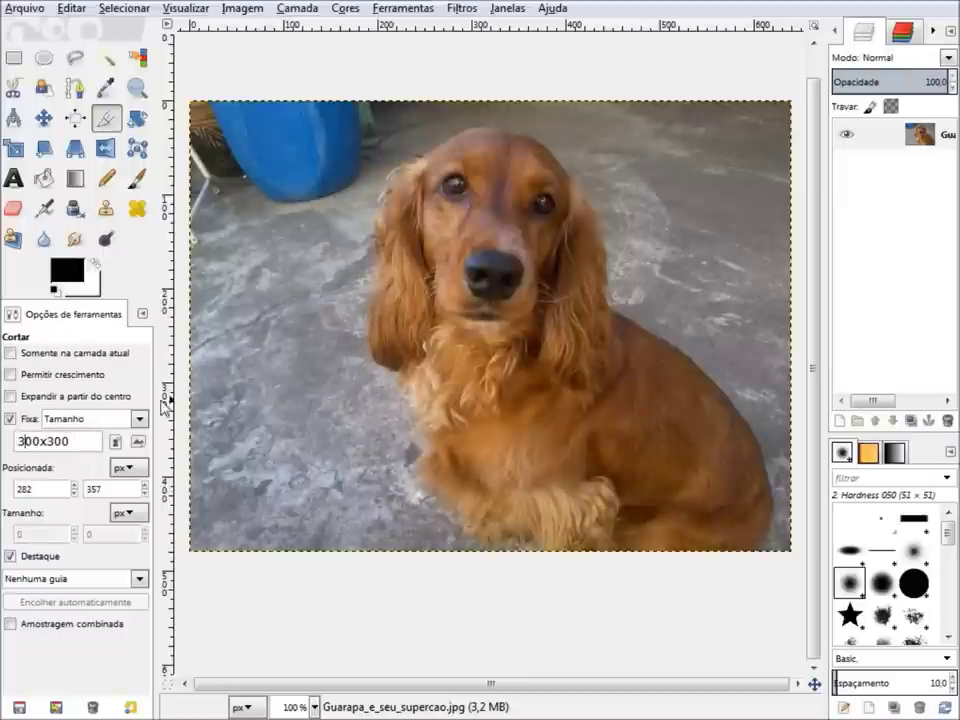
{"action": "left_click_drag", "start_coordinate": [408, 229], "coordinate": [420, 233]}
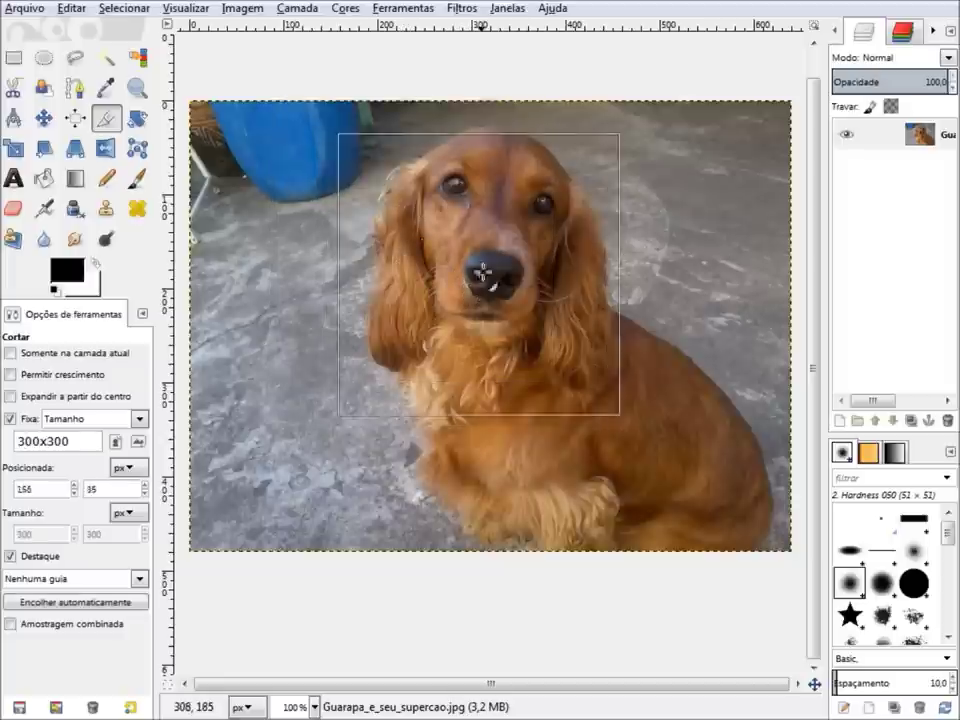
{"action": "mouse_move", "coordinate": [418, 232]}
{"action": "left_mouse_down"}
{"action": "mouse_move", "coordinate": [492, 240]}
{"action": "mouse_move", "coordinate": [506, 279]}
{"action": "left_mouse_up"}
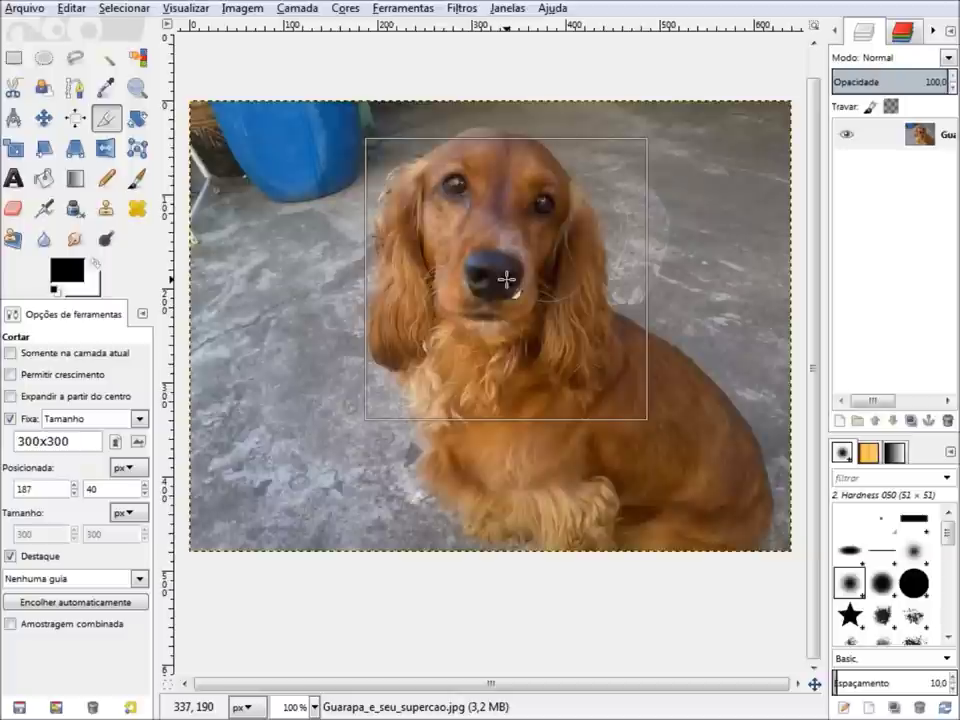
{"action": "mouse_move", "coordinate": [506, 279]}
{"action": "left_mouse_down"}
{"action": "mouse_move", "coordinate": [518, 241]}
{"action": "mouse_move", "coordinate": [453, 239]}
{"action": "mouse_move", "coordinate": [438, 308]}
{"action": "mouse_move", "coordinate": [506, 290]}
{"action": "mouse_move", "coordinate": [520, 222]}
{"action": "mouse_move", "coordinate": [506, 218]}
{"action": "mouse_move", "coordinate": [496, 263]}
{"action": "left_mouse_up"}
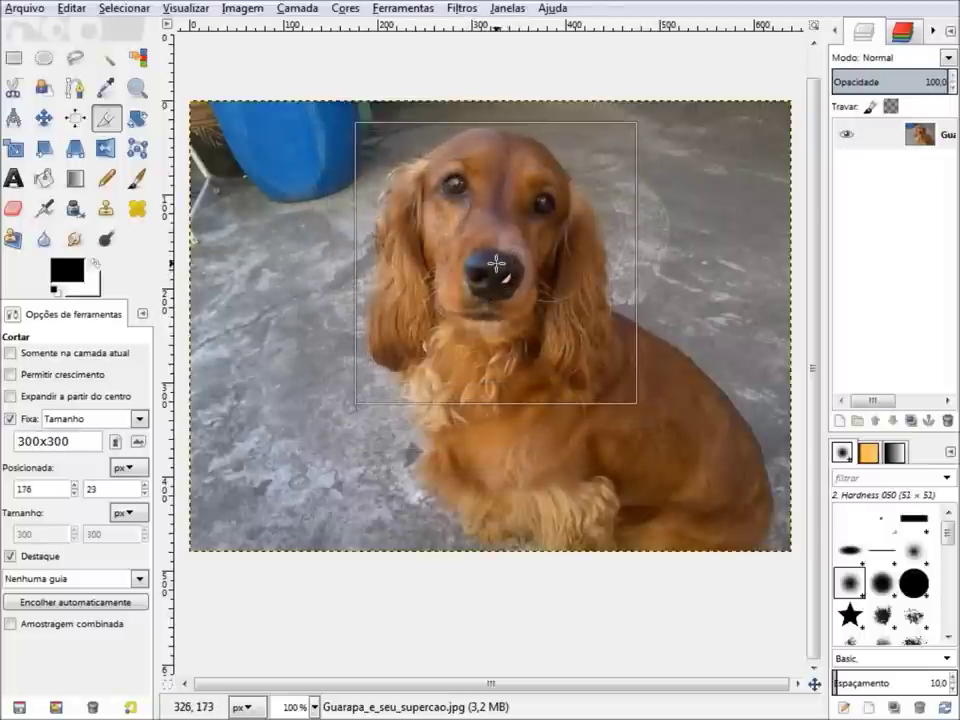
{"action": "left_click_drag", "start_coordinate": [496, 263], "coordinate": [487, 262]}
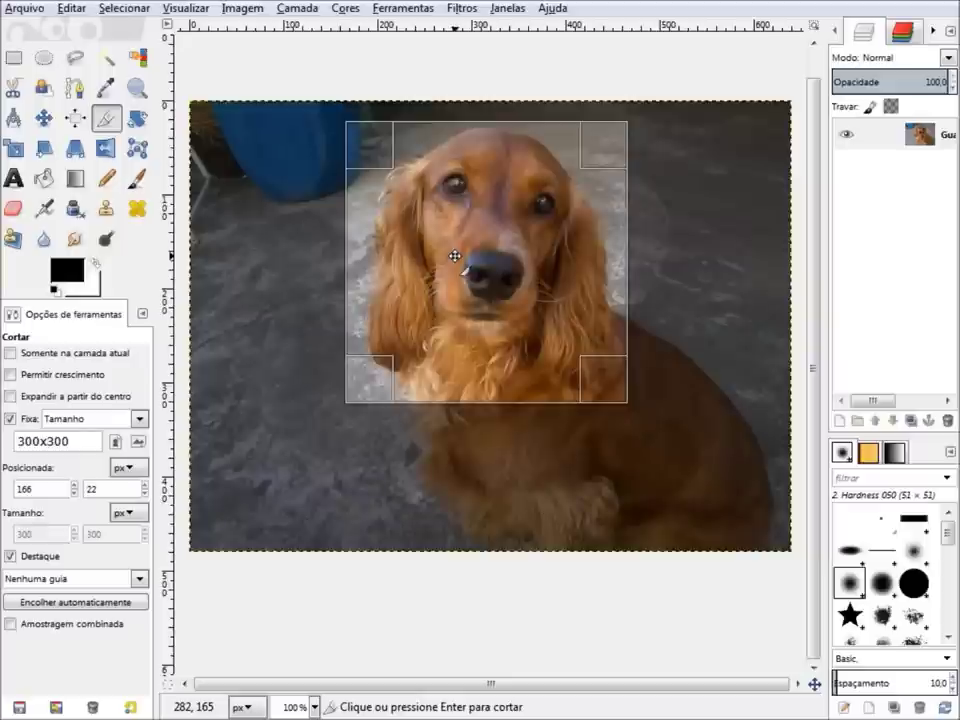
{"action": "left_click", "coordinate": [433, 267]}
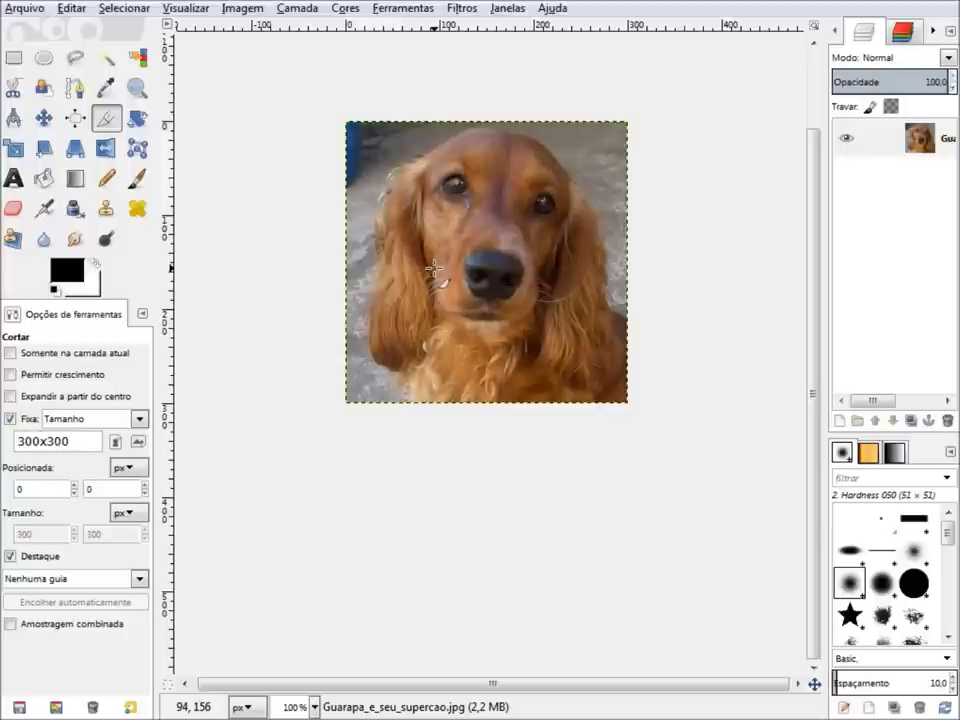
{"action": "key", "text": "ctrl+z"}
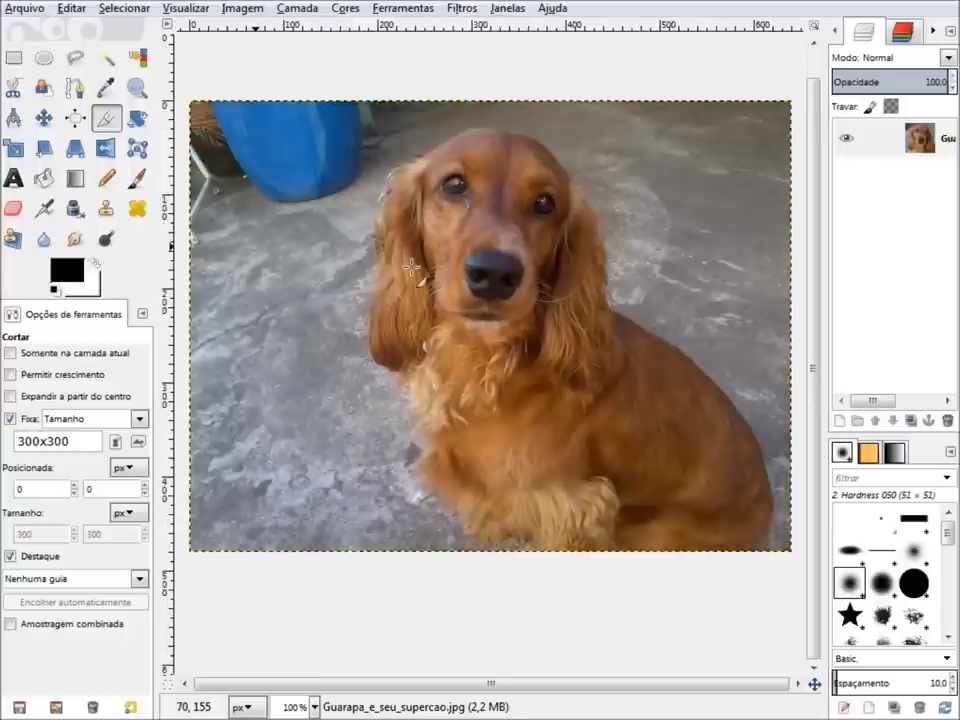
- Crop a 150x150 patch of the dog's nose, undo it, and untick the Fixed constraint
{"action": "double_click", "coordinate": [76, 440]}
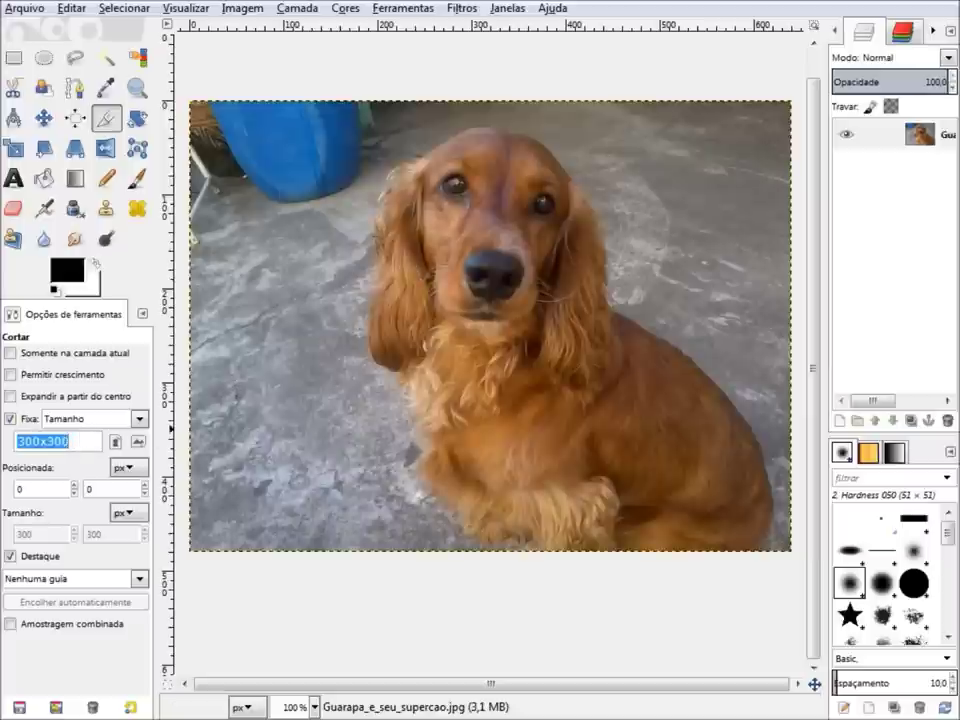
{"action": "type", "text": "150x150"}
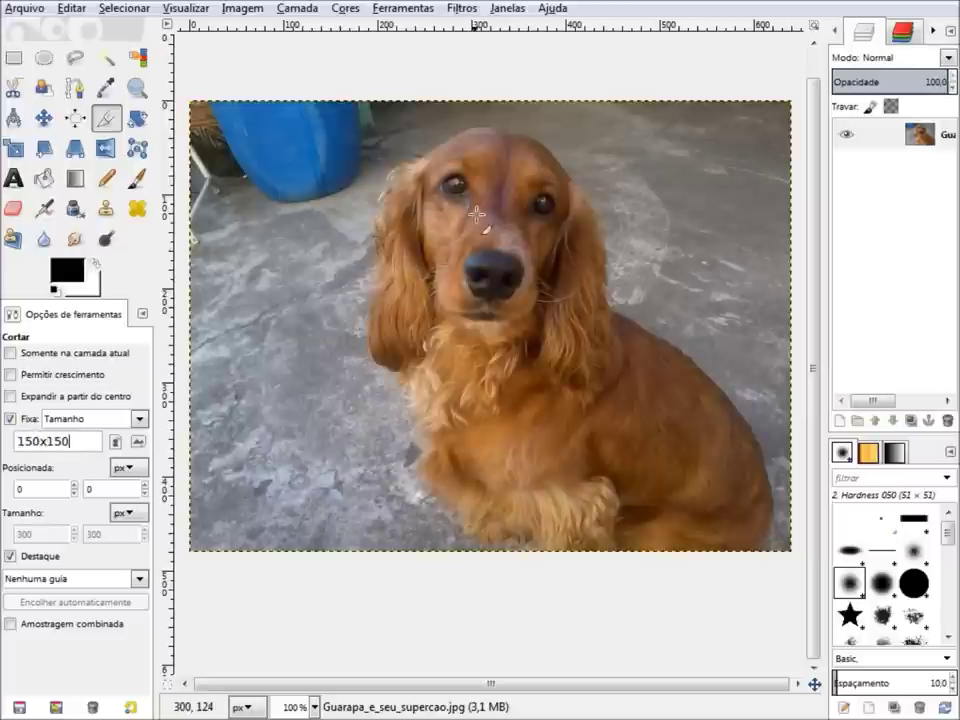
{"action": "mouse_move", "coordinate": [430, 180]}
{"action": "left_mouse_down"}
{"action": "mouse_move", "coordinate": [483, 192]}
{"action": "mouse_move", "coordinate": [474, 265]}
{"action": "mouse_move", "coordinate": [501, 283]}
{"action": "left_mouse_up"}
{"action": "left_click", "coordinate": [498, 288]}
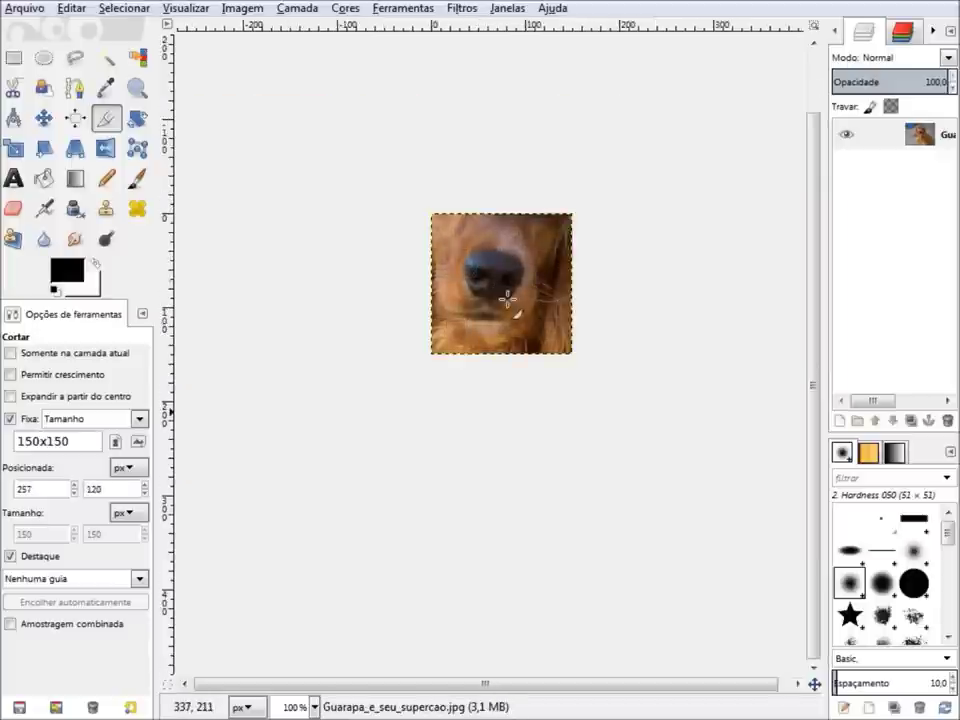
{"action": "left_click", "coordinate": [507, 298]}
{"action": "key", "text": "ctrl+z"}
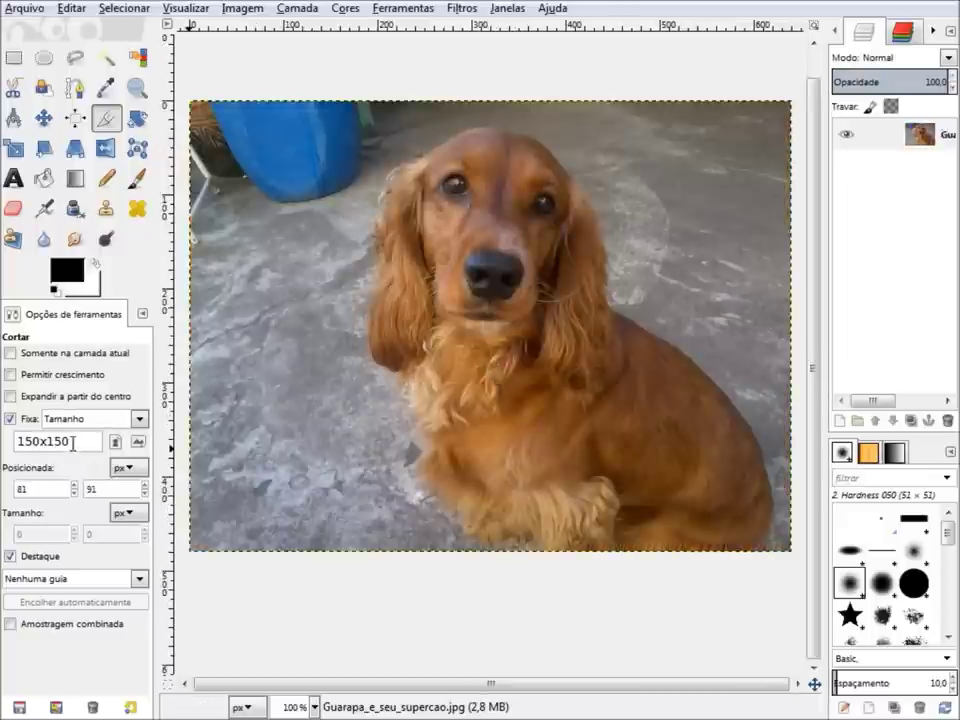
{"action": "left_click", "coordinate": [10, 419]}
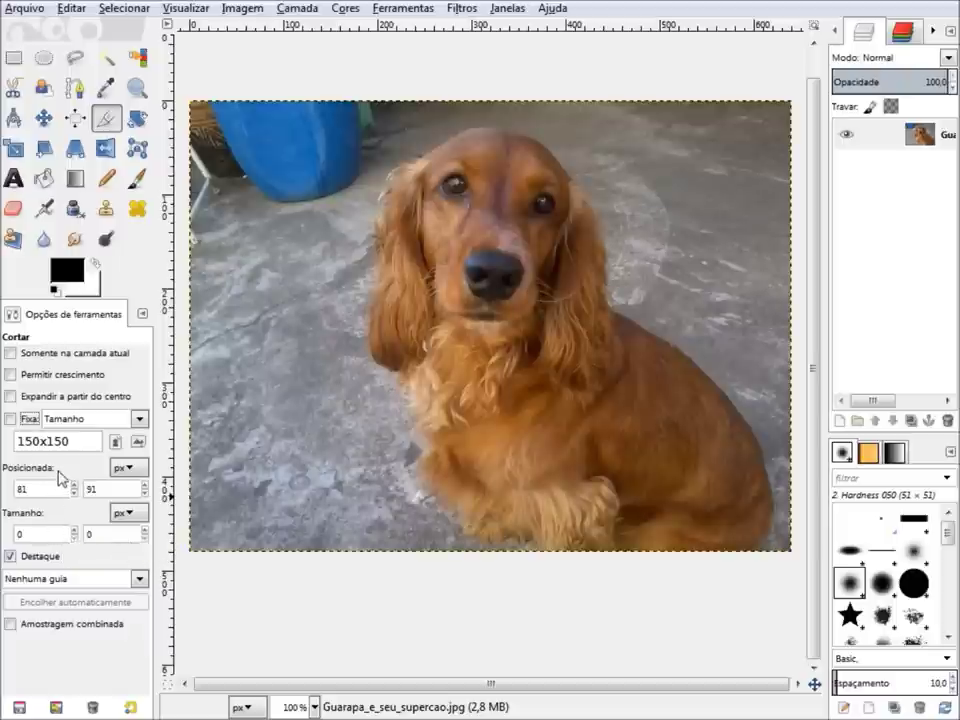
- Draw a free crop box over the dog's head and chest and set its width to 150 px
{"action": "mouse_move", "coordinate": [329, 201]}
{"action": "left_mouse_down"}
{"action": "mouse_move", "coordinate": [463, 368]}
{"action": "mouse_move", "coordinate": [570, 383]}
{"action": "mouse_move", "coordinate": [600, 476]}
{"action": "mouse_move", "coordinate": [648, 468]}
{"action": "left_mouse_up"}
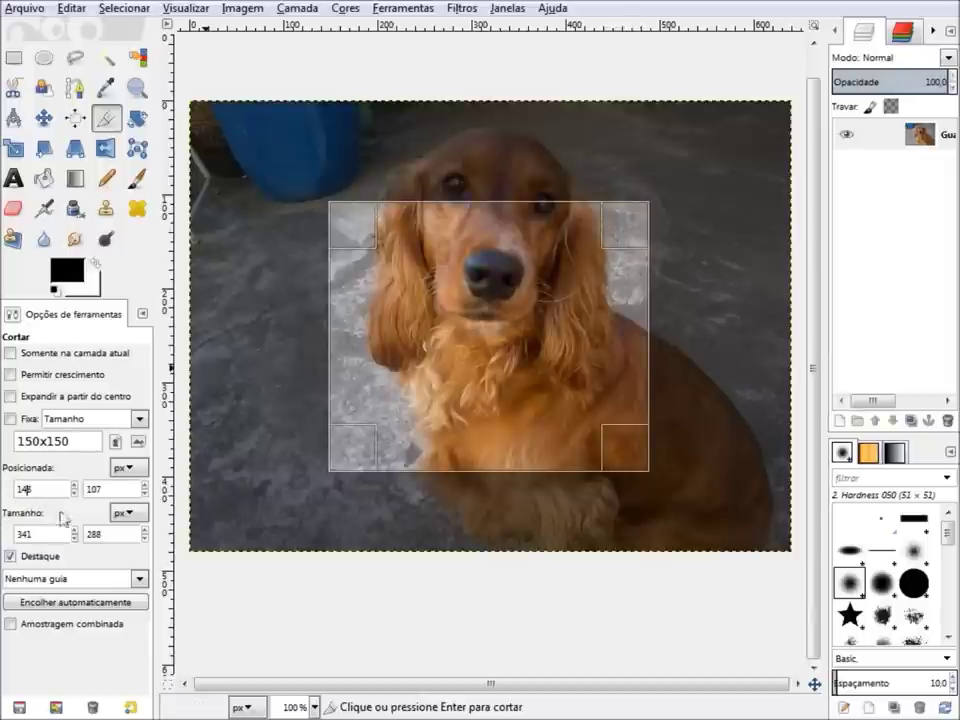
{"action": "mouse_move", "coordinate": [614, 241]}
{"action": "left_mouse_down"}
{"action": "mouse_move", "coordinate": [660, 222]}
{"action": "mouse_move", "coordinate": [596, 349]}
{"action": "mouse_move", "coordinate": [536, 379]}
{"action": "mouse_move", "coordinate": [451, 392]}
{"action": "mouse_move", "coordinate": [451, 341]}
{"action": "mouse_move", "coordinate": [621, 242]}
{"action": "mouse_move", "coordinate": [645, 233]}
{"action": "mouse_move", "coordinate": [664, 240]}
{"action": "mouse_move", "coordinate": [564, 315]}
{"action": "mouse_move", "coordinate": [643, 236]}
{"action": "mouse_move", "coordinate": [627, 270]}
{"action": "mouse_move", "coordinate": [506, 369]}
{"action": "mouse_move", "coordinate": [630, 259]}
{"action": "mouse_move", "coordinate": [615, 257]}
{"action": "left_mouse_up"}
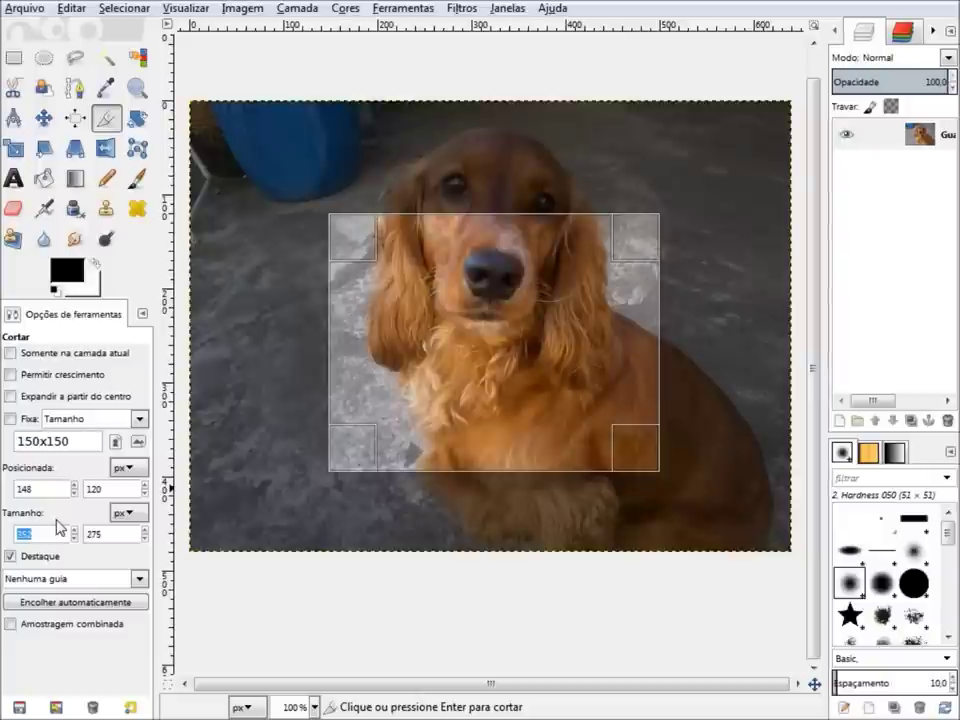
{"action": "type", "text": "150"}
{"action": "key", "text": "Return"}
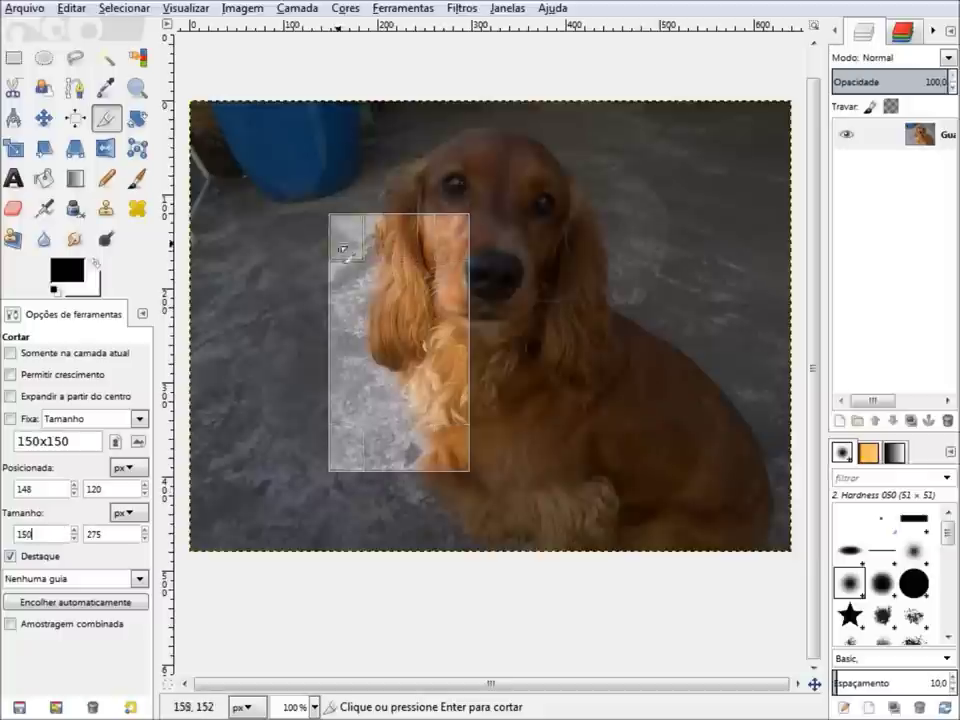
{"action": "double_click", "coordinate": [118, 535]}
{"action": "type", "text": "0"}
{"action": "key", "text": "Tab"}
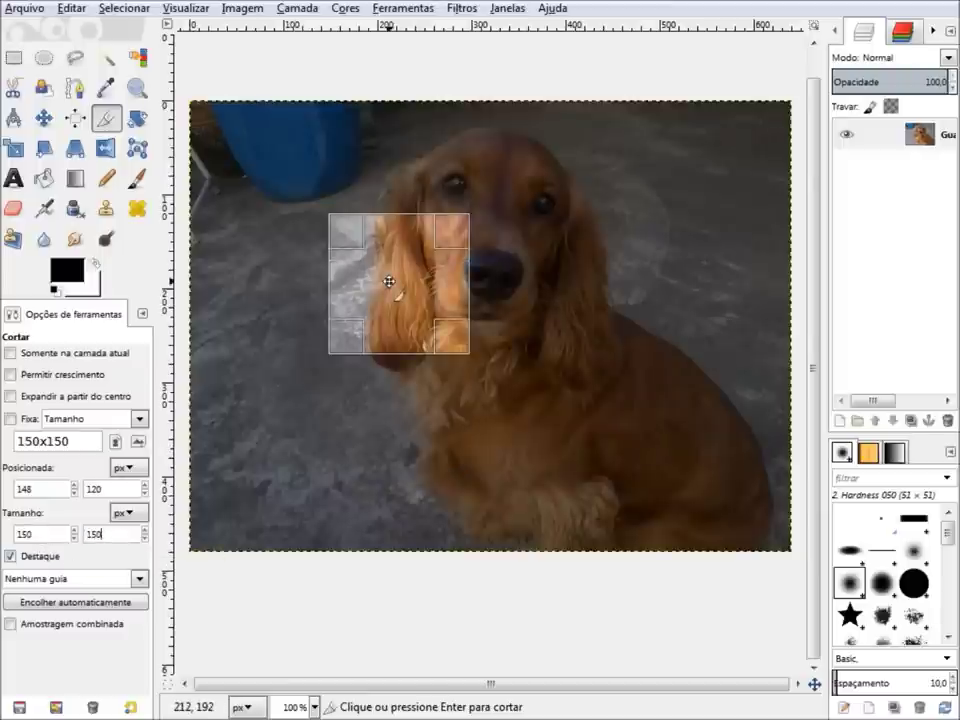
- Move the crop box onto the dog's face and set its height to 220 px
{"action": "mouse_move", "coordinate": [389, 282]}
{"action": "left_mouse_down"}
{"action": "mouse_move", "coordinate": [487, 270]}
{"action": "mouse_move", "coordinate": [490, 196]}
{"action": "left_mouse_up"}
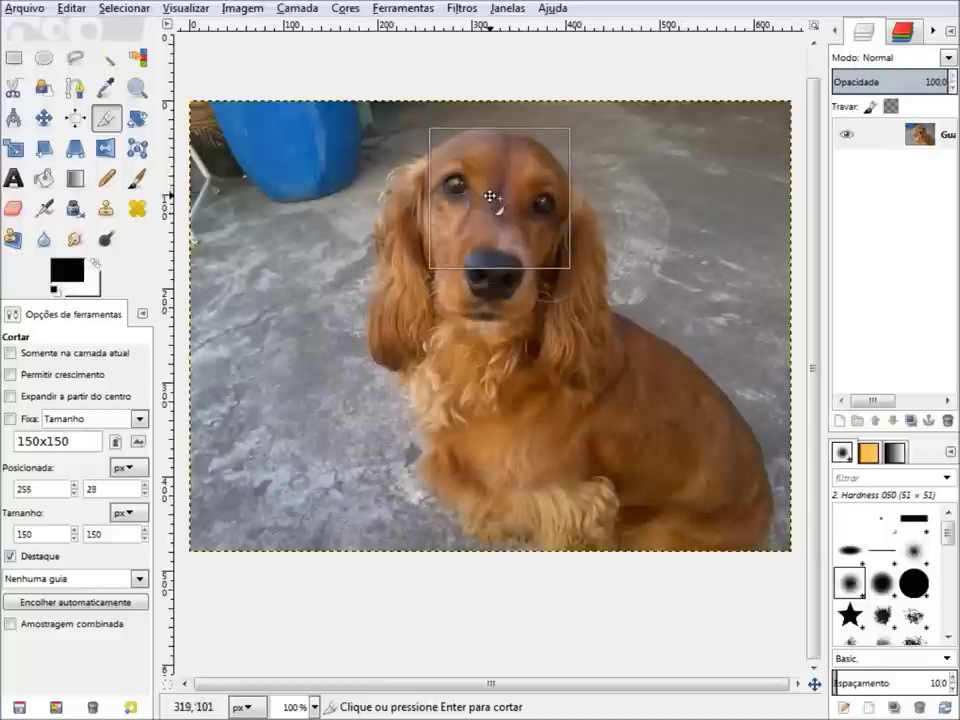
{"action": "left_click_drag", "start_coordinate": [490, 196], "coordinate": [490, 197]}
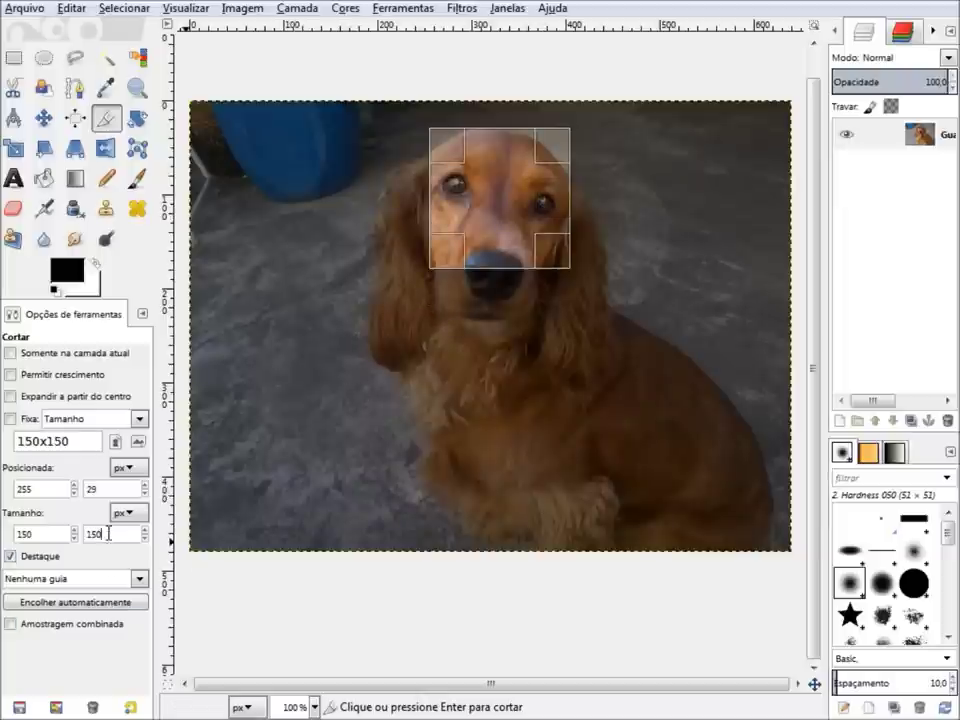
{"action": "type", "text": "200"}
{"action": "key", "text": "Return"}
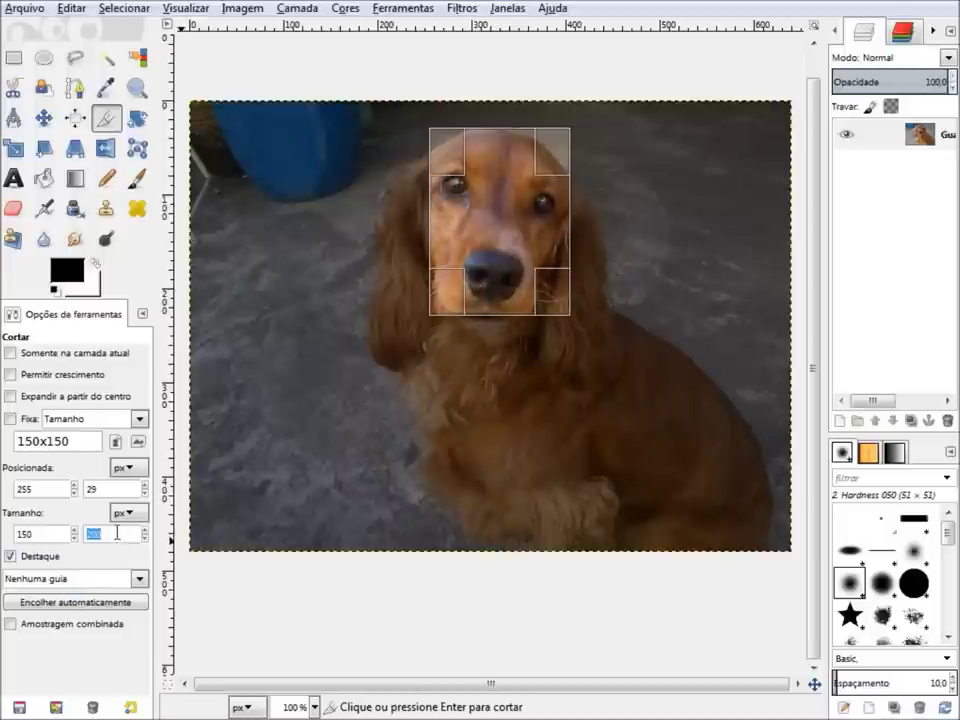
{"action": "type", "text": "202"}
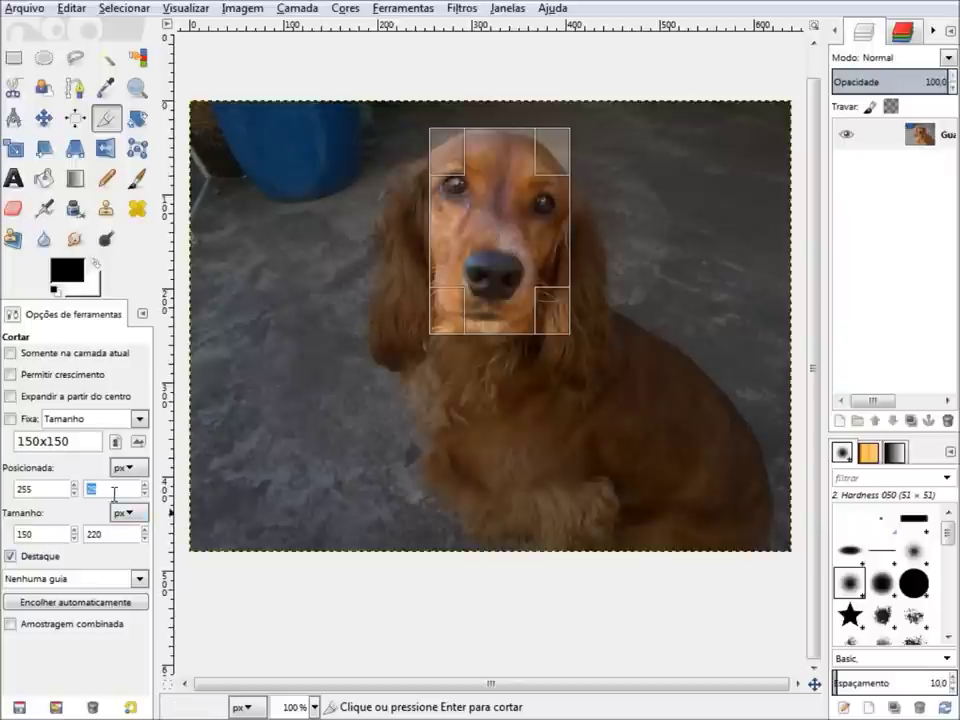
{"action": "type", "text": "0"}
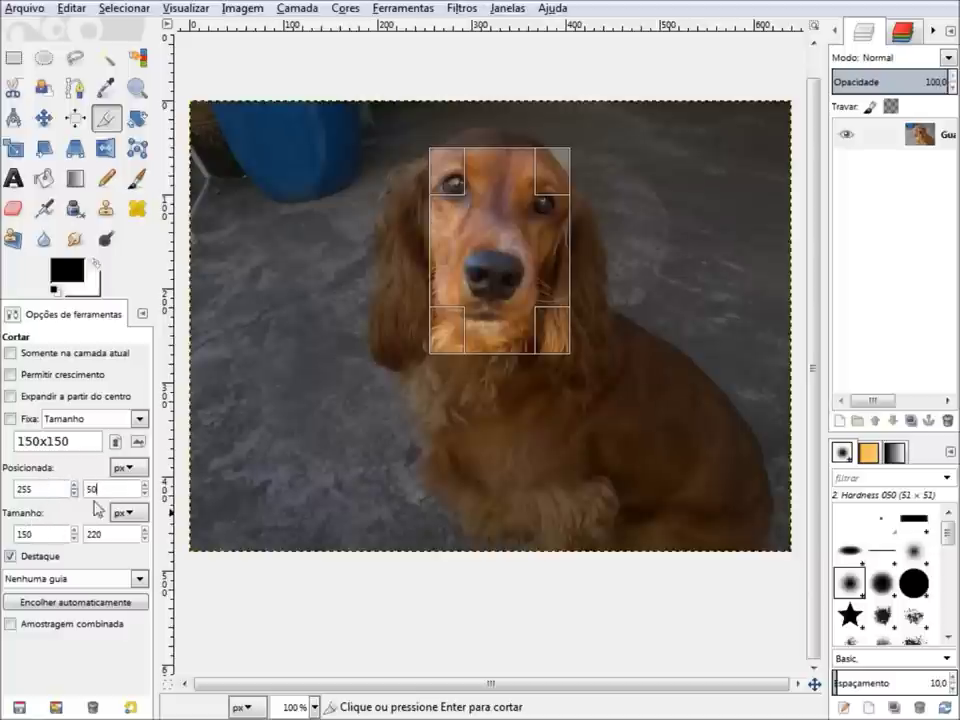
- Set the crop's vertical position to 150, placing it at 255, 150
{"action": "double_click", "coordinate": [105, 488]}
{"action": "type", "text": "00"}
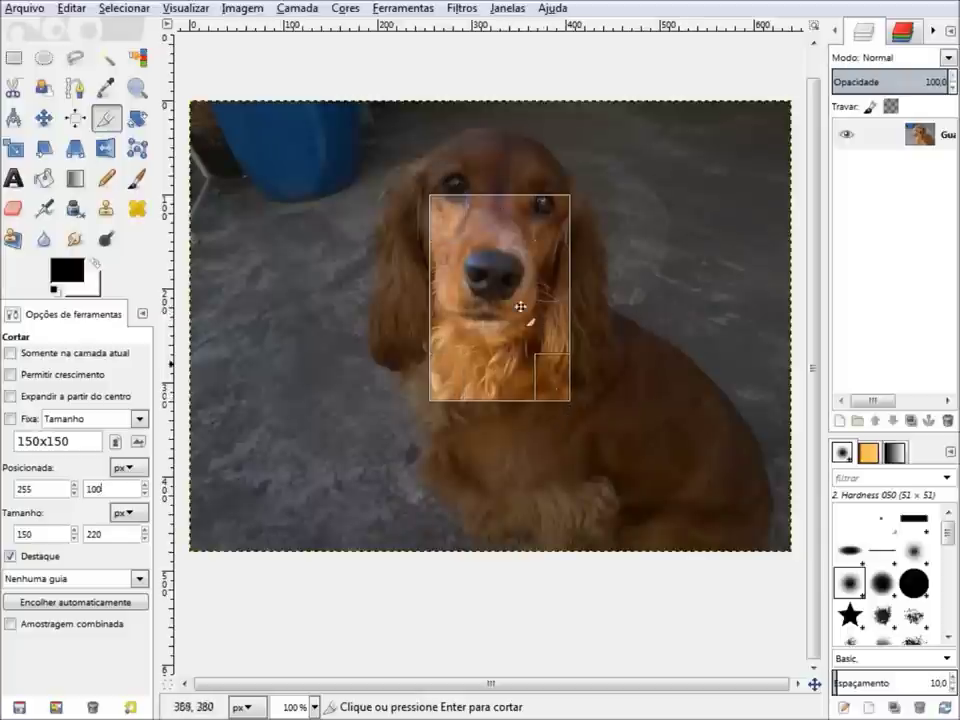
{"action": "key", "text": "BackSpace"}
{"action": "key", "text": "BackSpace"}
{"action": "type", "text": "50"}
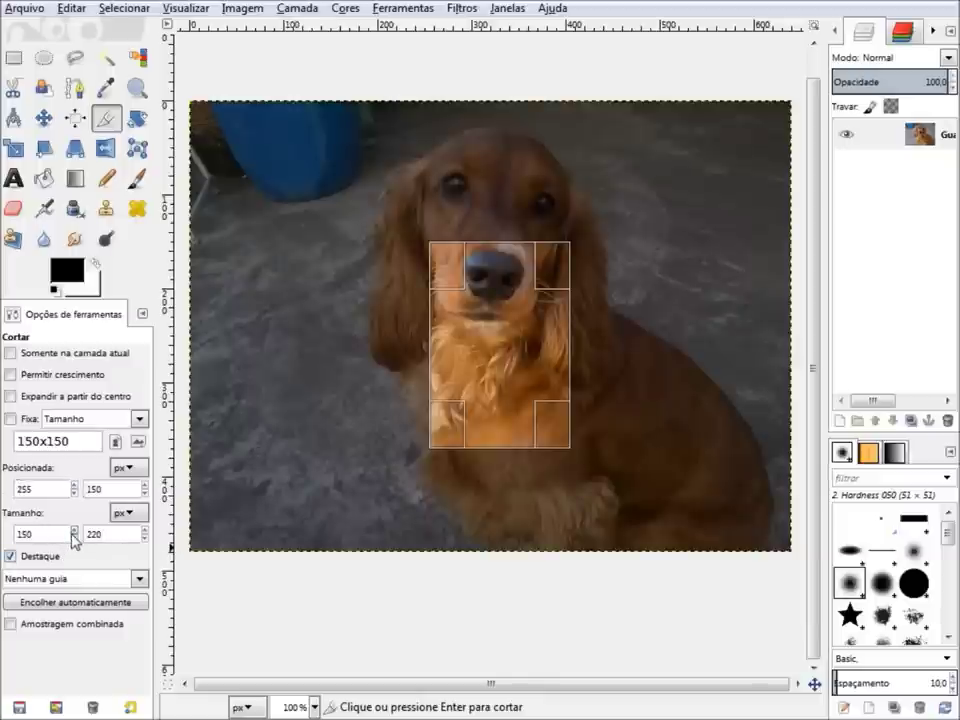
- Leave the guide list unchanged, discard the pending crop, then mark and discard another around the dog
{"action": "left_click", "coordinate": [102, 586]}
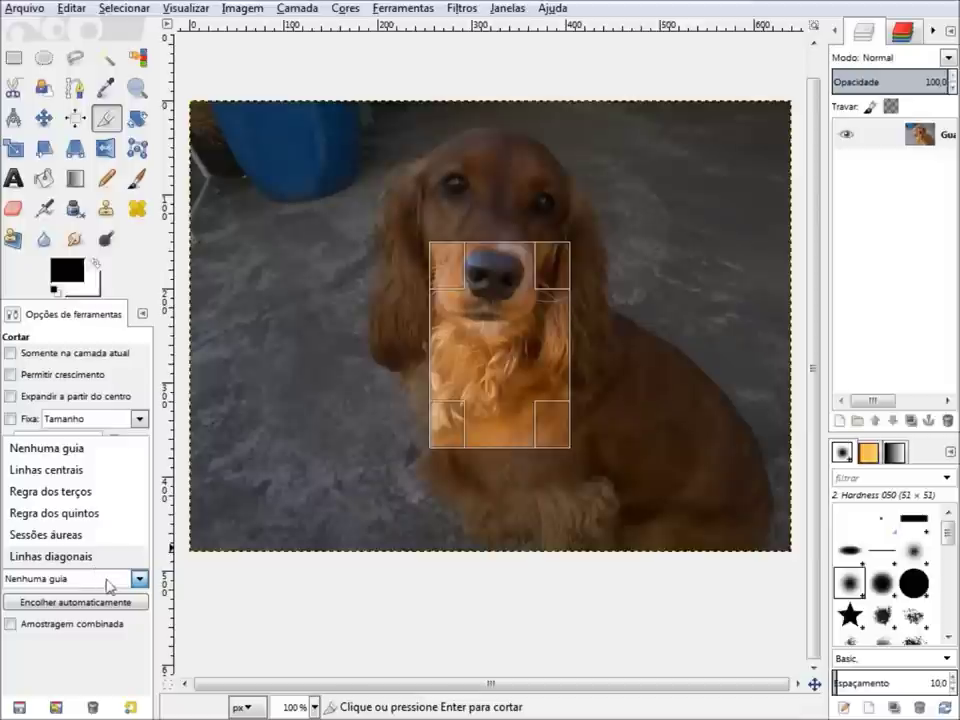
{"action": "left_click", "coordinate": [110, 584]}
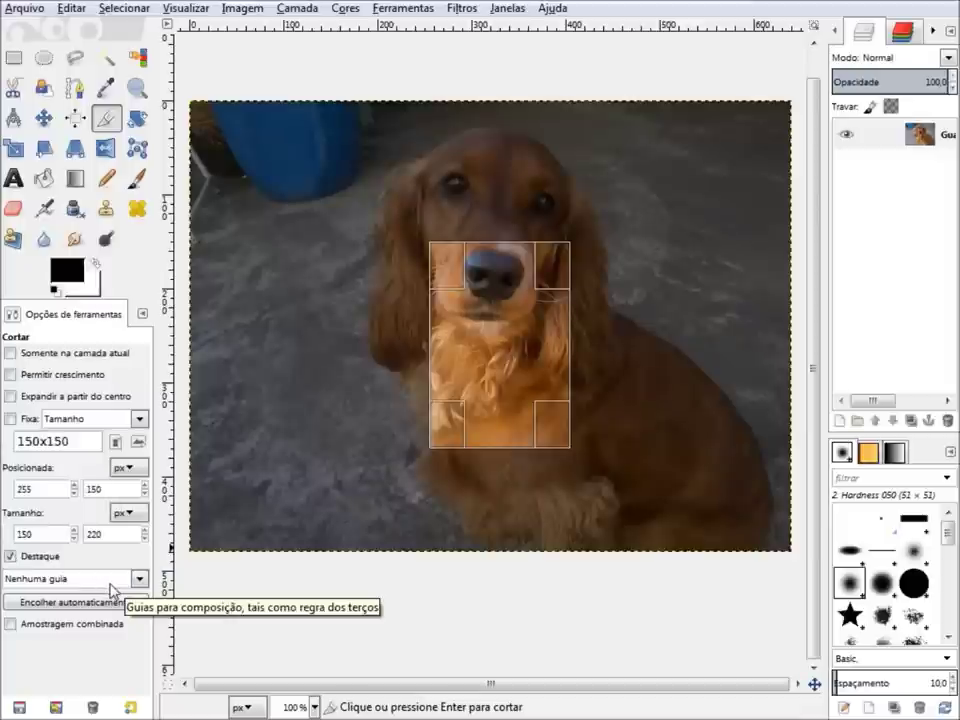
{"action": "left_click", "coordinate": [293, 488]}
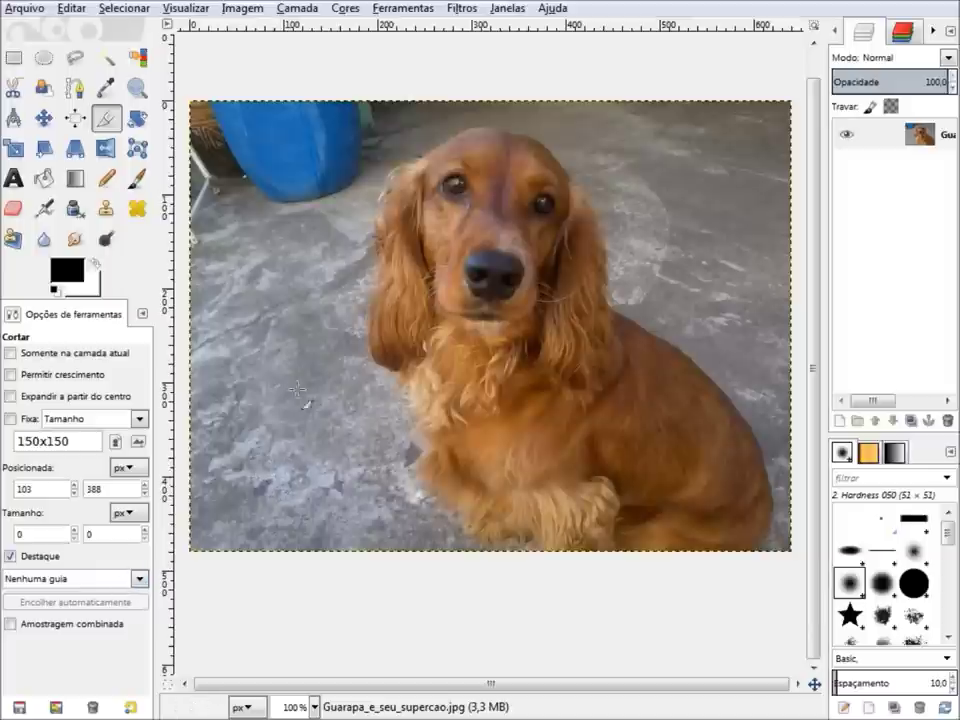
{"action": "mouse_move", "coordinate": [294, 189]}
{"action": "left_mouse_down"}
{"action": "mouse_move", "coordinate": [639, 466]}
{"action": "mouse_move", "coordinate": [729, 498]}
{"action": "left_mouse_up"}
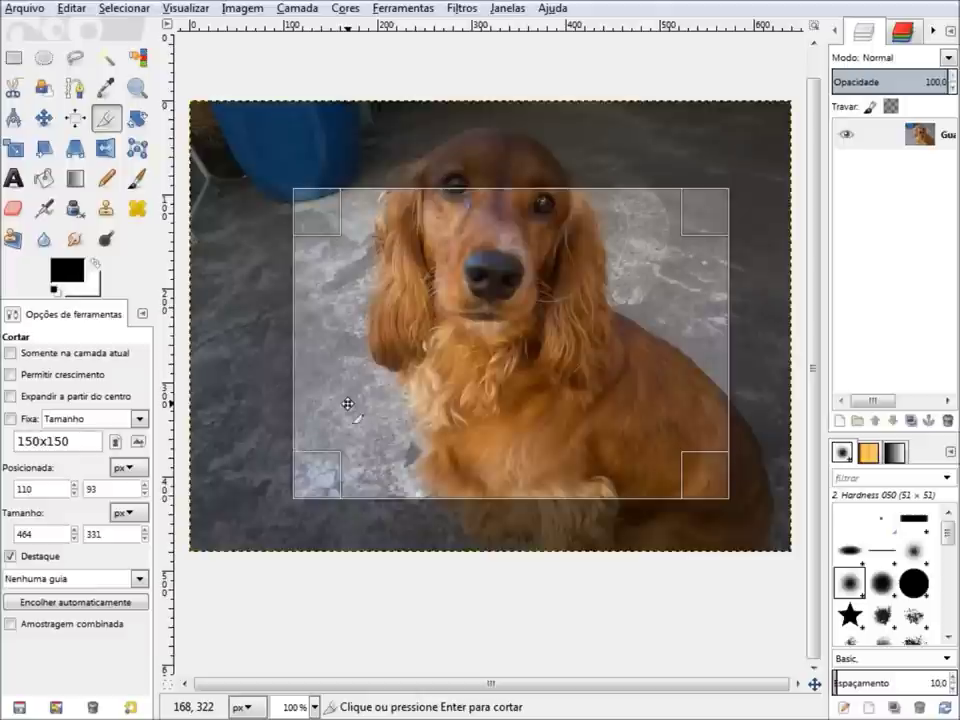
{"action": "left_click", "coordinate": [250, 425]}
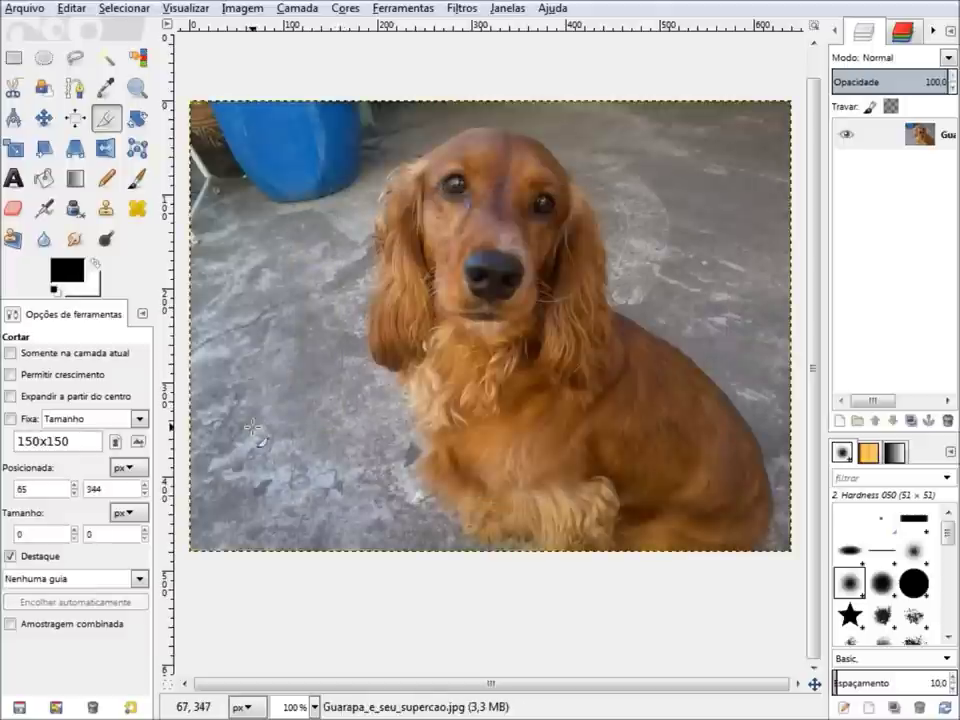
- Switch the guide to Linhas centrais, crop around the dog's head and chest, and undo it
{"action": "left_click", "coordinate": [140, 579]}
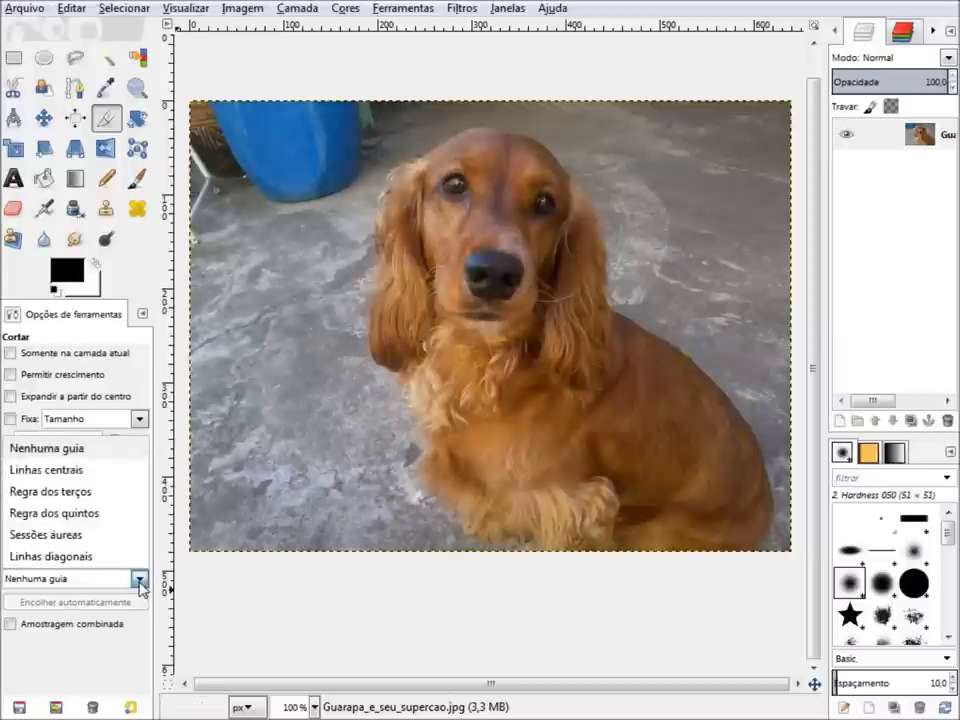
{"action": "left_click", "coordinate": [85, 470]}
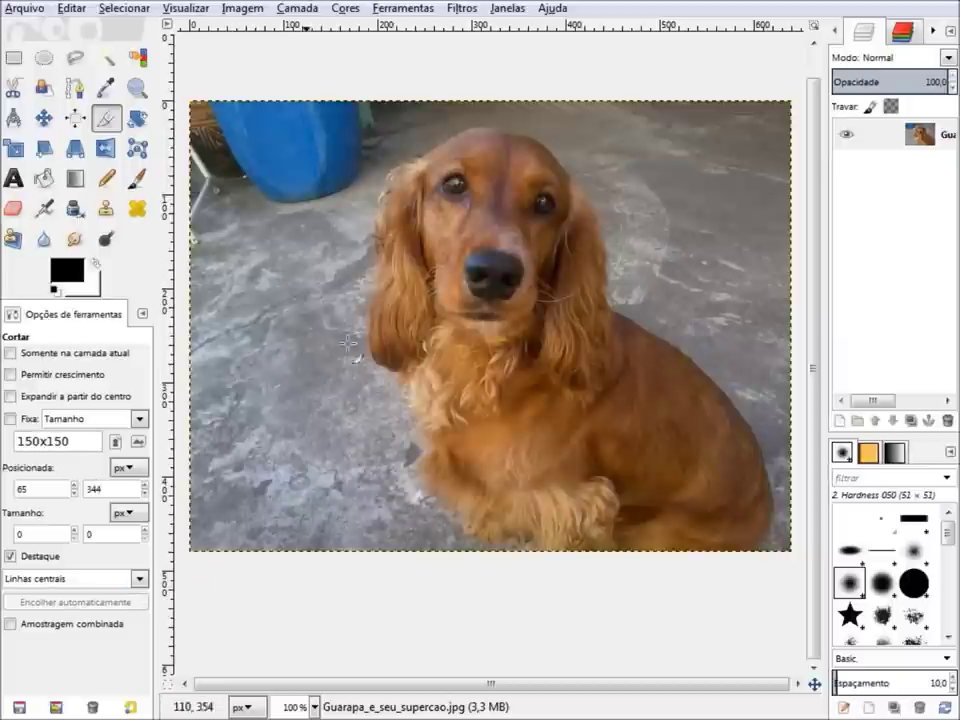
{"action": "mouse_move", "coordinate": [307, 206]}
{"action": "left_mouse_down"}
{"action": "mouse_move", "coordinate": [673, 488]}
{"action": "mouse_move", "coordinate": [676, 520]}
{"action": "left_mouse_up"}
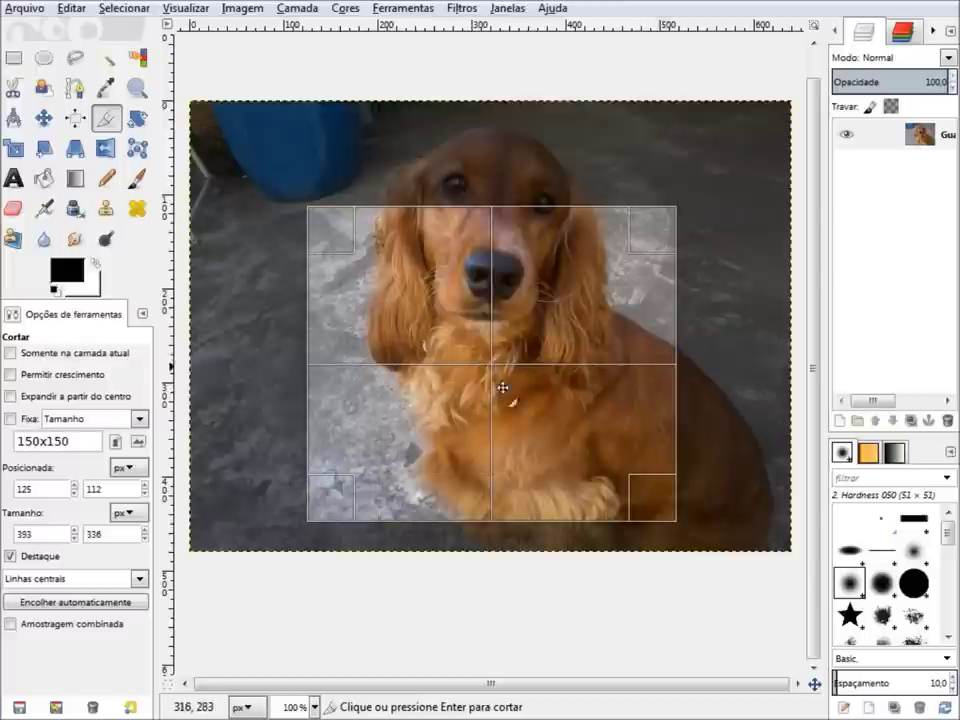
{"action": "left_click", "coordinate": [494, 315]}
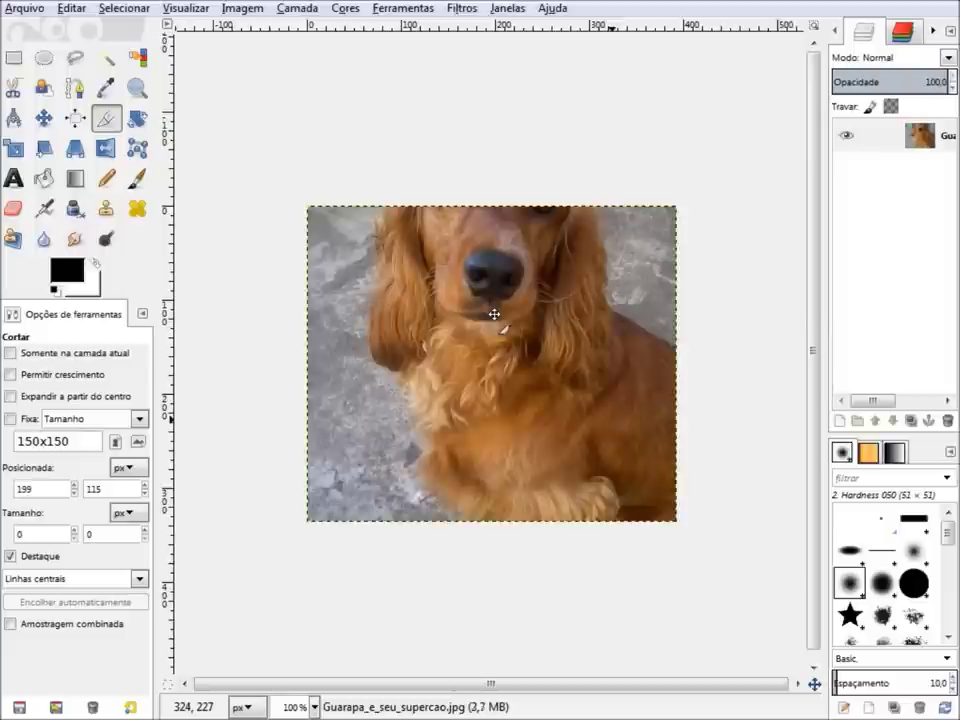
{"action": "key", "text": "ctrl+z"}
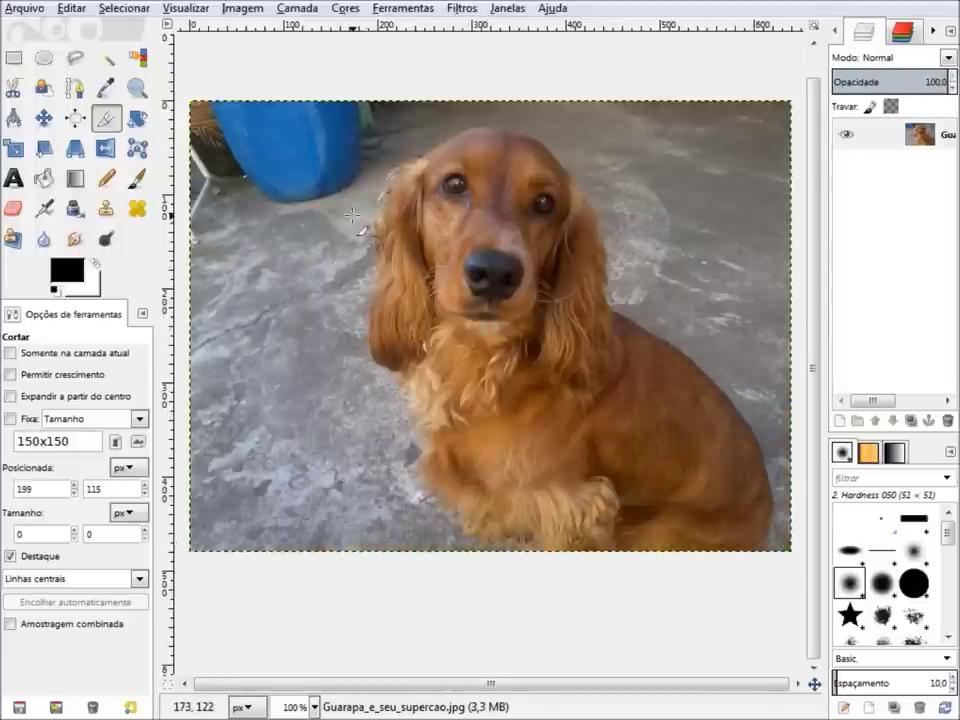
- Mark a crop area over the dog's face and move it up over the head
{"action": "left_click_drag", "start_coordinate": [352, 215], "coordinate": [587, 403]}
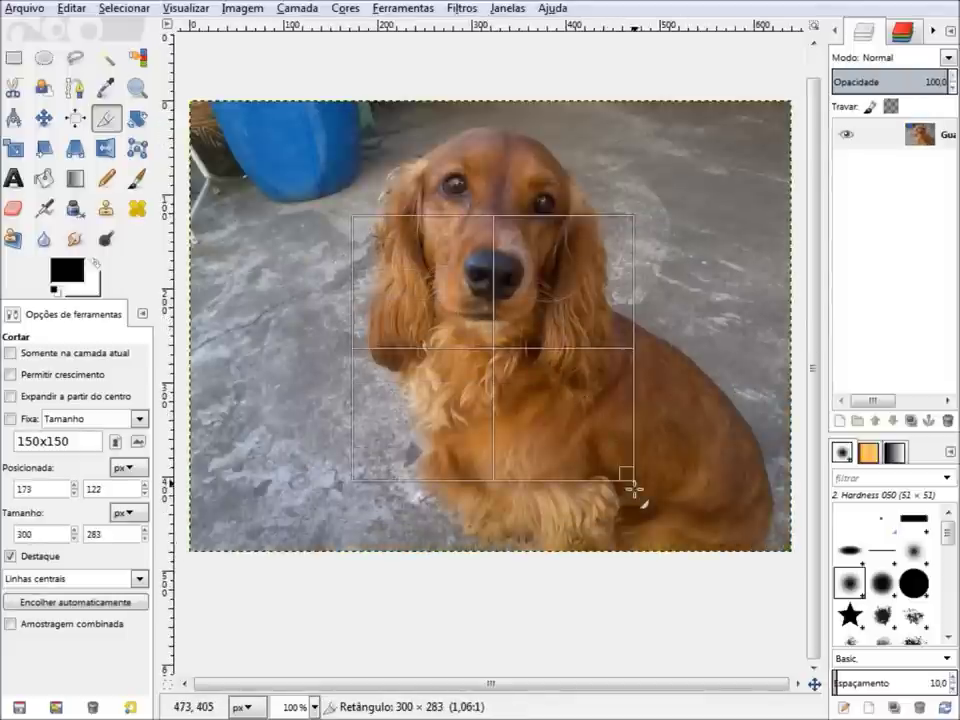
{"action": "left_click_drag", "start_coordinate": [587, 403], "coordinate": [632, 505]}
{"action": "mouse_move", "coordinate": [487, 362]}
{"action": "left_mouse_down"}
{"action": "mouse_move", "coordinate": [489, 270]}
{"action": "mouse_move", "coordinate": [491, 278]}
{"action": "left_mouse_up"}
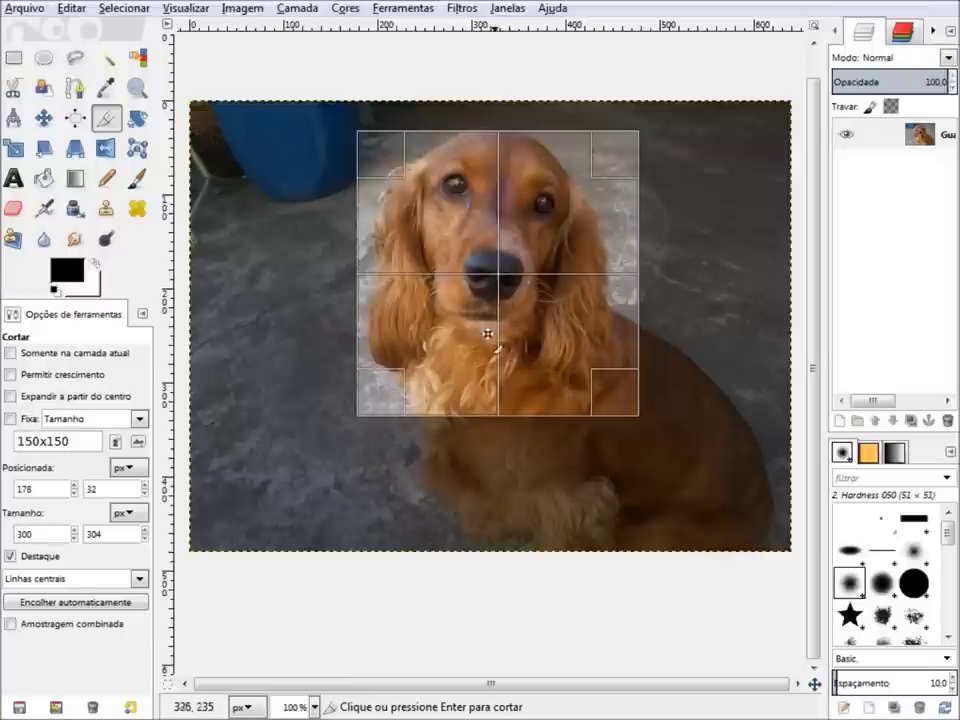
- Set the guide to Regra dos terços and enlarge the crop to 421×448 from its lower-left corner
{"action": "left_click", "coordinate": [113, 584]}
{"action": "left_click", "coordinate": [80, 492]}
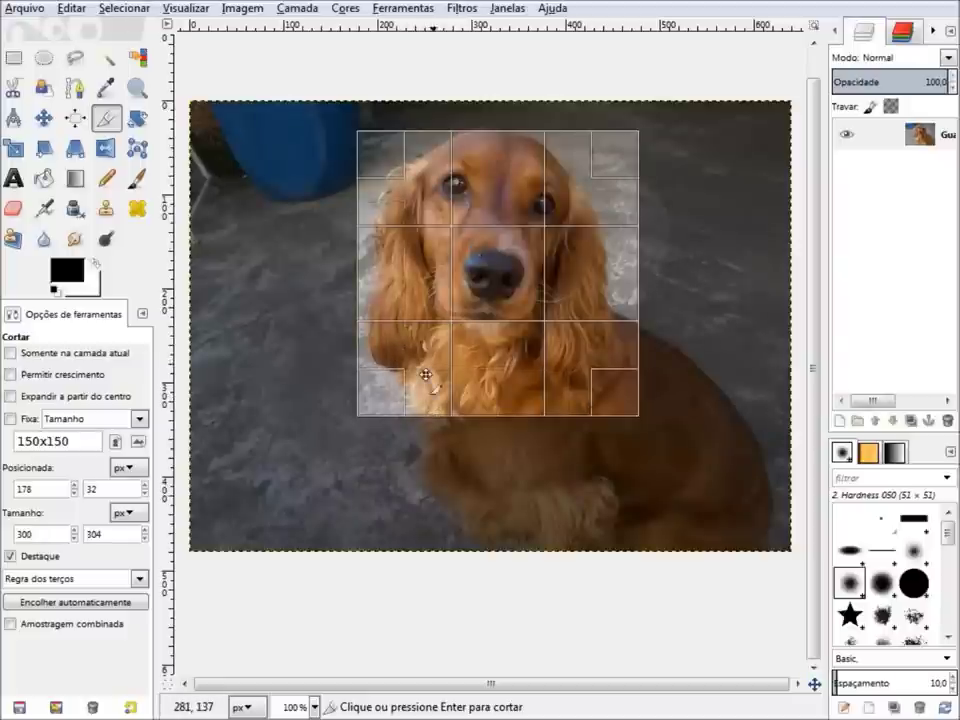
{"action": "left_click_drag", "start_coordinate": [405, 392], "coordinate": [393, 386]}
{"action": "mouse_move", "coordinate": [352, 460]}
{"action": "left_mouse_down"}
{"action": "mouse_move", "coordinate": [443, 380]}
{"action": "mouse_move", "coordinate": [531, 259]}
{"action": "mouse_move", "coordinate": [288, 523]}
{"action": "left_mouse_up"}
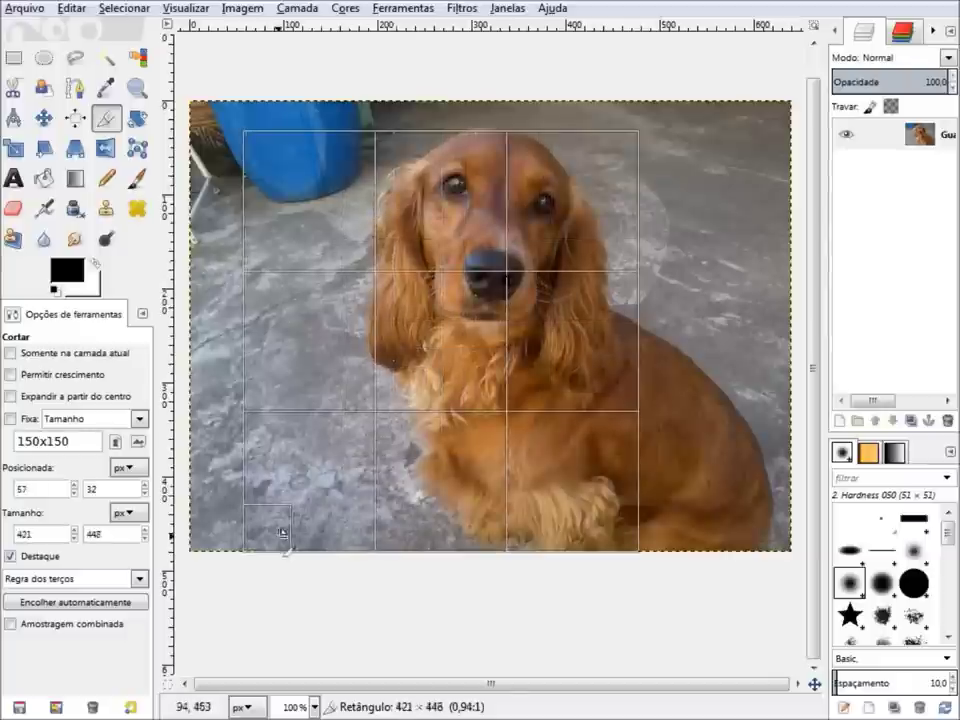
{"action": "left_click_drag", "start_coordinate": [288, 523], "coordinate": [279, 536]}
{"action": "left_click", "coordinate": [88, 580]}
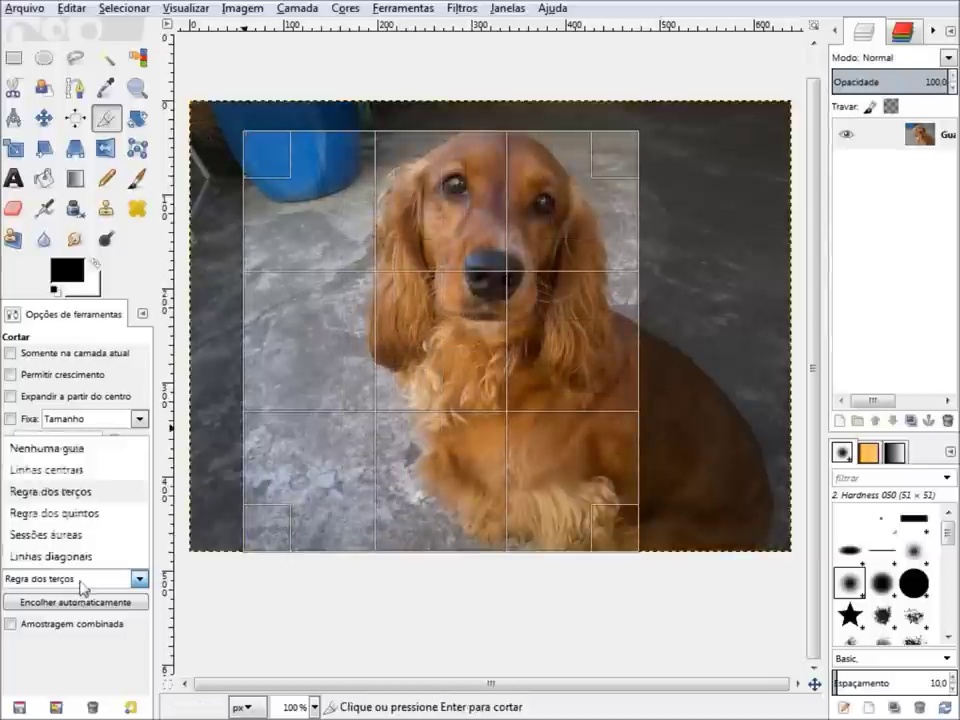
- Try Sessões áureas guides, shift the crop to 129, 66 over the head, then pick Linhas diagonais
{"action": "left_click", "coordinate": [90, 536]}
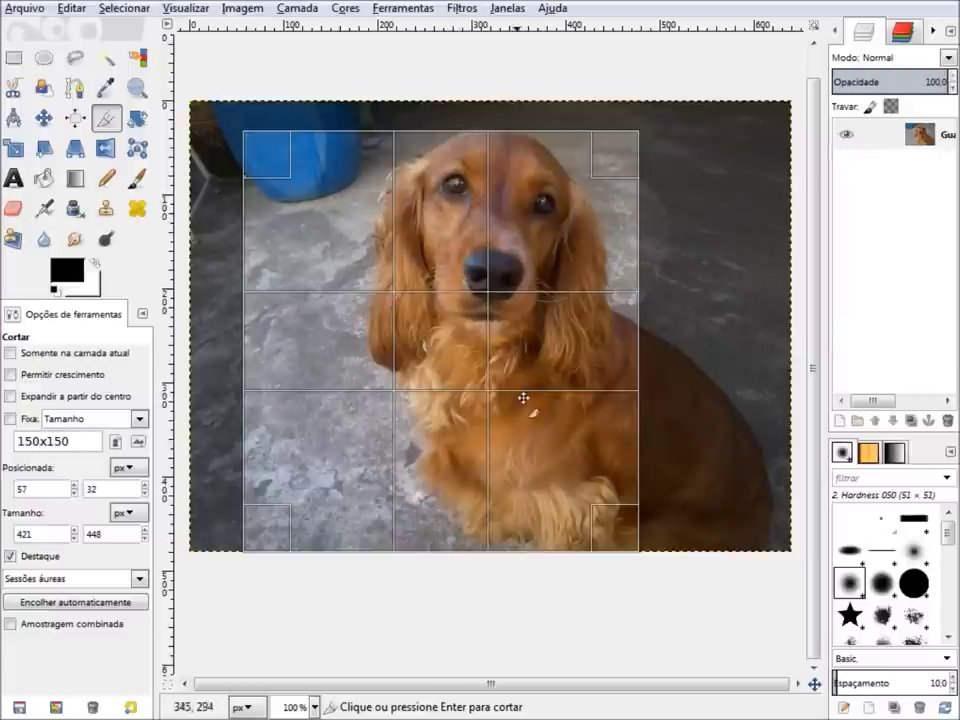
{"action": "mouse_move", "coordinate": [412, 347]}
{"action": "left_mouse_down"}
{"action": "mouse_move", "coordinate": [469, 347]}
{"action": "mouse_move", "coordinate": [485, 284]}
{"action": "left_mouse_up"}
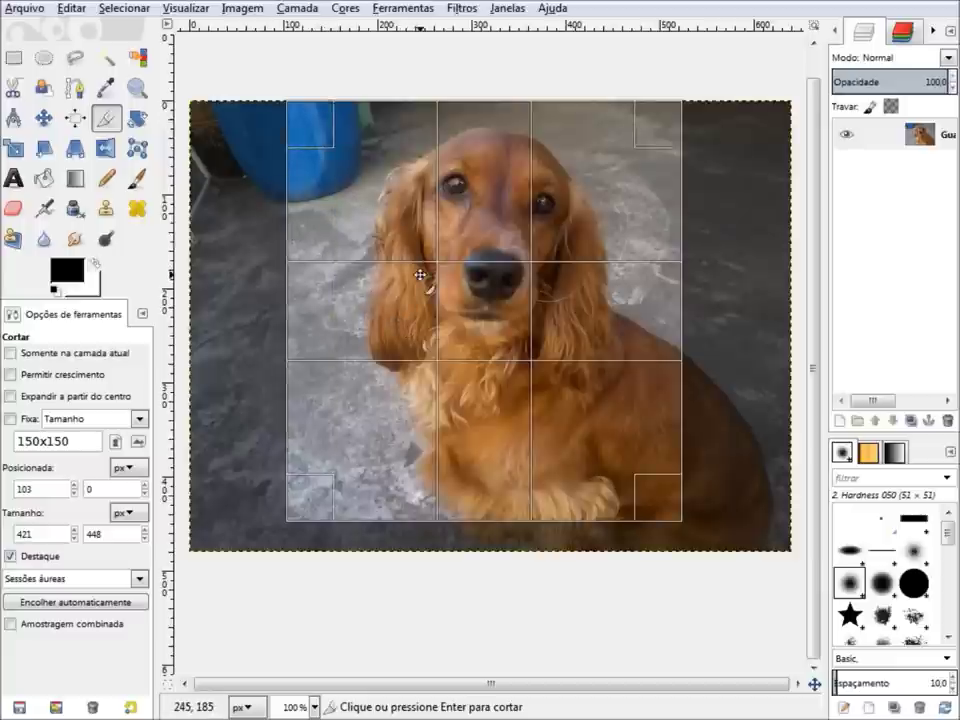
{"action": "left_click", "coordinate": [138, 579]}
{"action": "left_click", "coordinate": [111, 557]}
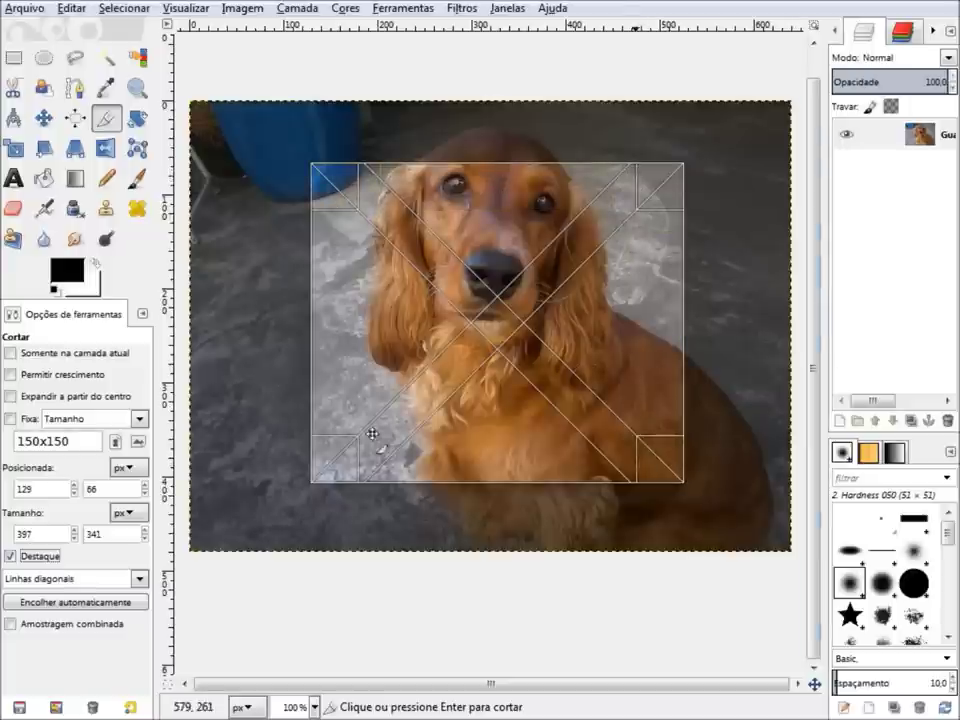
- Toggle the Destaque dimming off and on, then crop with dimming off and undo it
{"action": "left_click", "coordinate": [41, 560]}
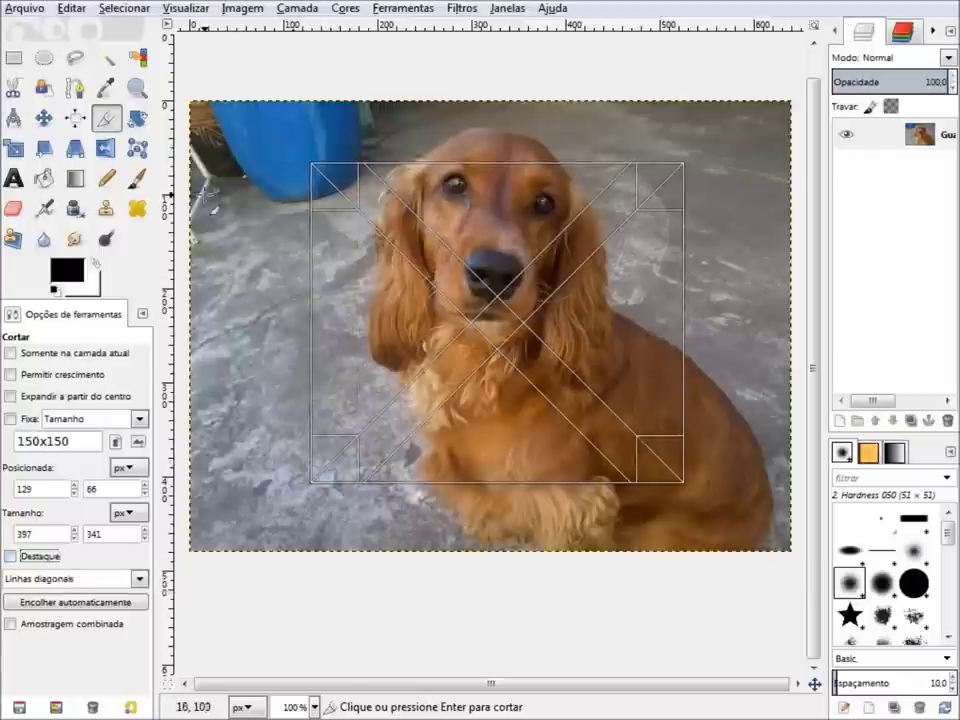
{"action": "left_click", "coordinate": [36, 558]}
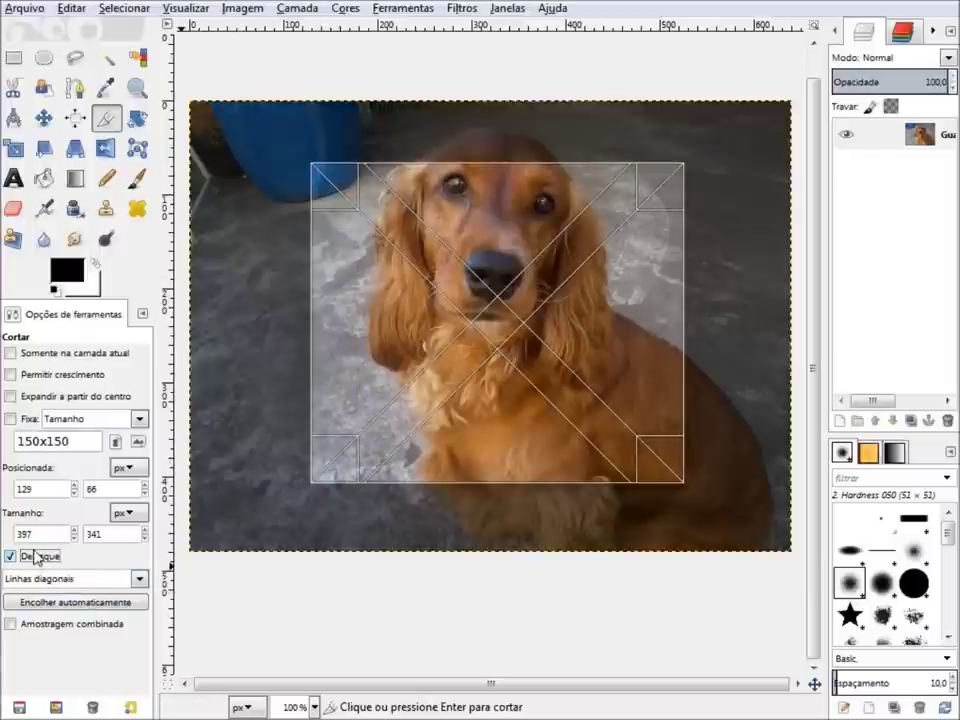
{"action": "left_click", "coordinate": [36, 558]}
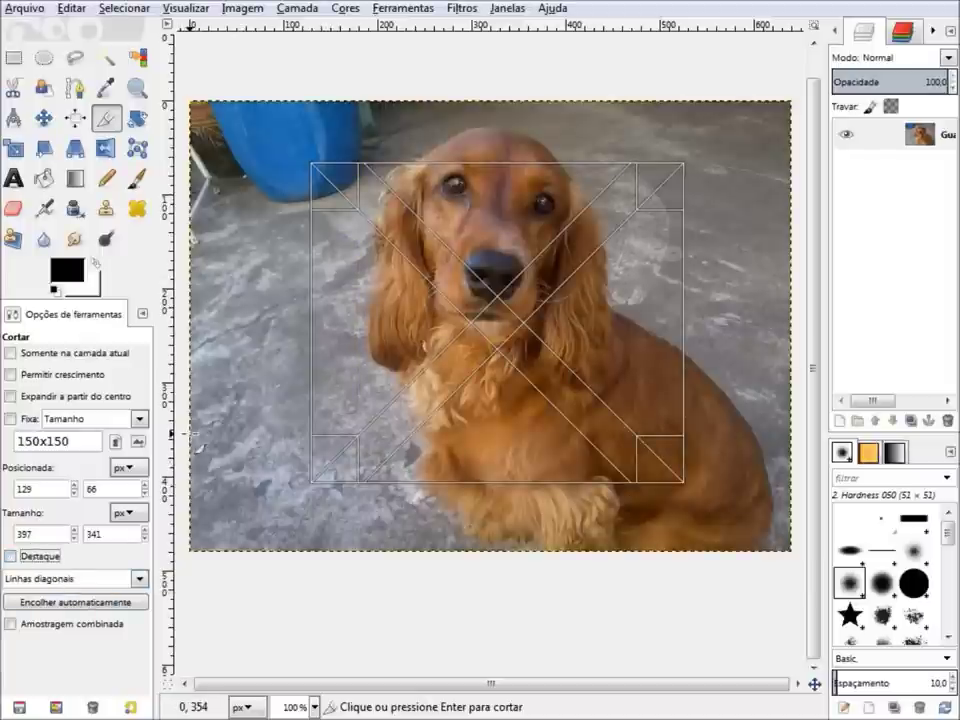
{"action": "left_click", "coordinate": [464, 332]}
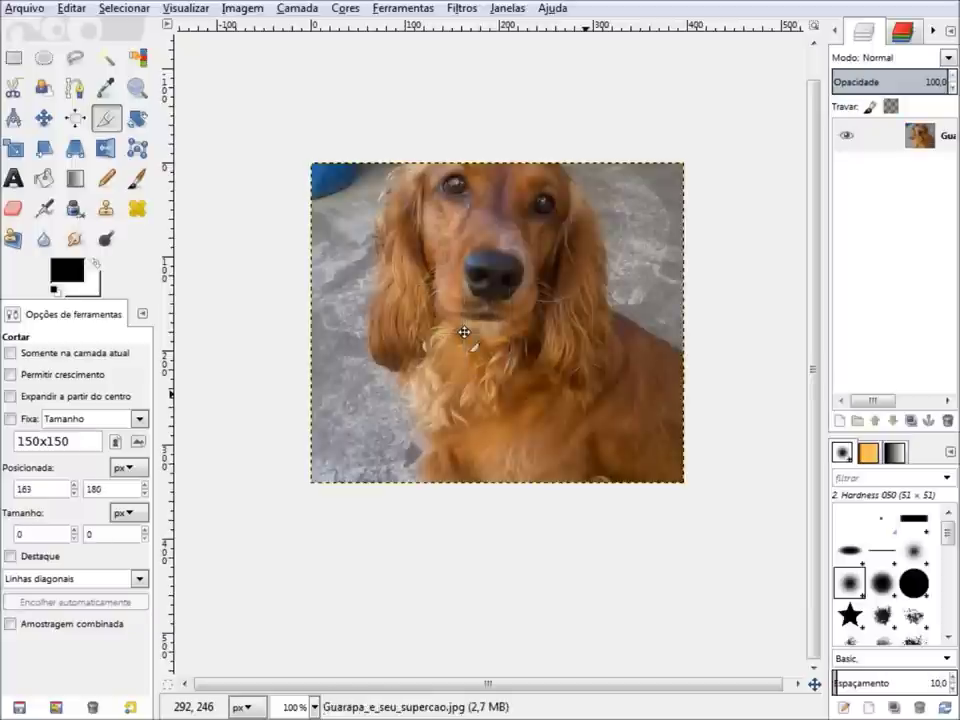
{"action": "key", "text": "ctrl+z"}
- Mark a 404×314 crop around the dog's head with dimming on, crop, and undo
{"action": "mouse_move", "coordinate": [301, 161]}
{"action": "left_mouse_down"}
{"action": "mouse_move", "coordinate": [636, 441]}
{"action": "mouse_move", "coordinate": [714, 472]}
{"action": "left_mouse_up"}
{"action": "left_click", "coordinate": [35, 560]}
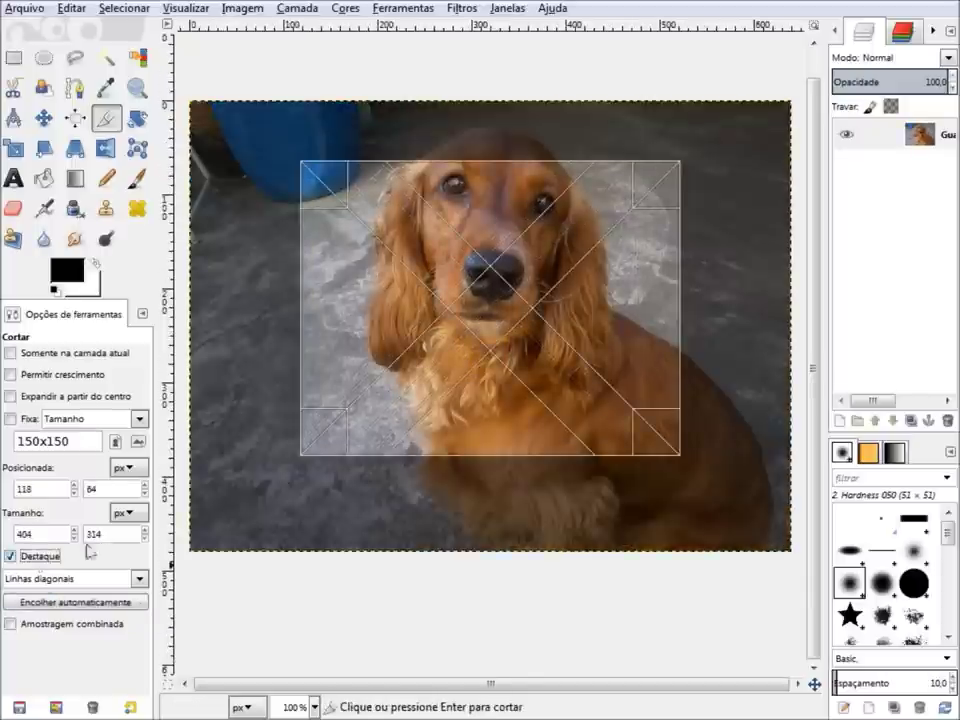
{"action": "left_click", "coordinate": [542, 293]}
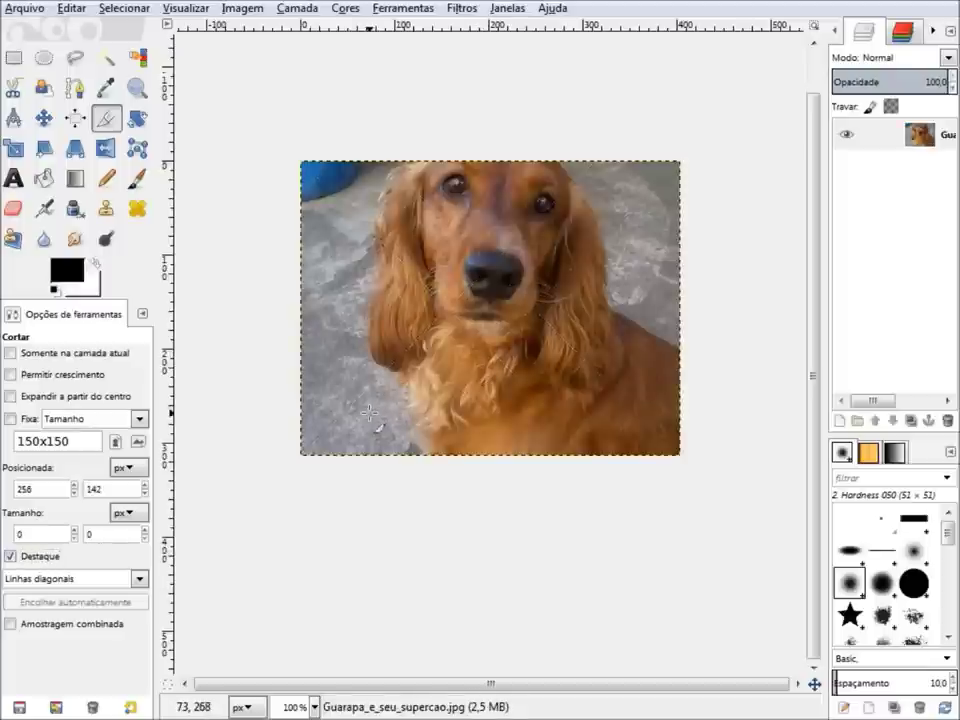
{"action": "key", "text": "ctrl+z"}
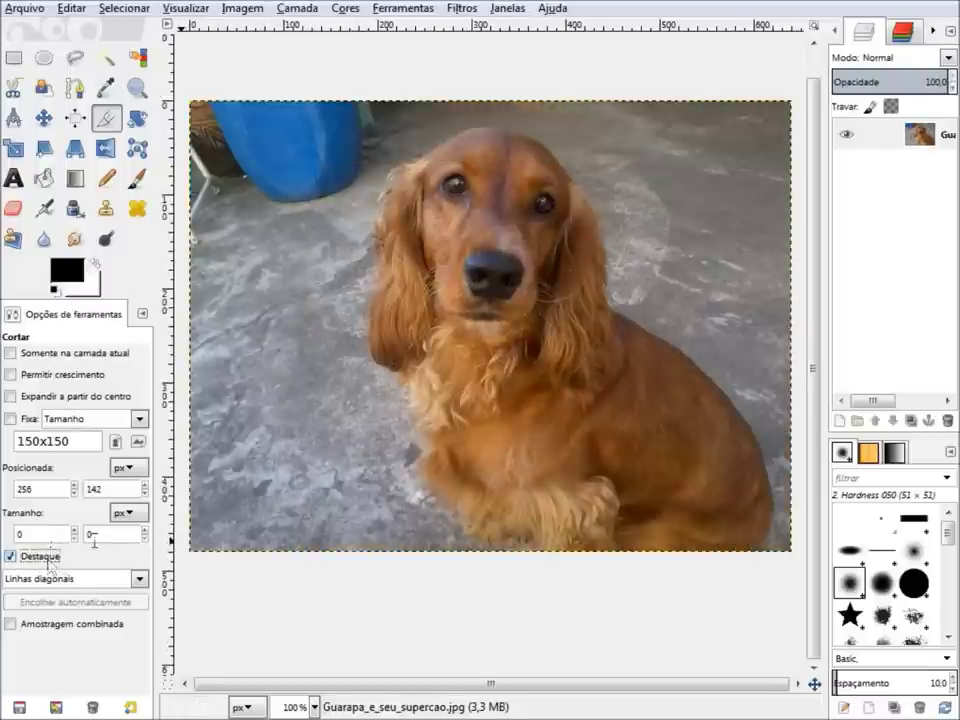
- Draw a crop rectangle at 163, 32, sized 272×322, over the dog's head and chest, keeping Highlight dimming on
{"action": "left_click_drag", "start_coordinate": [440, 192], "coordinate": [598, 432]}
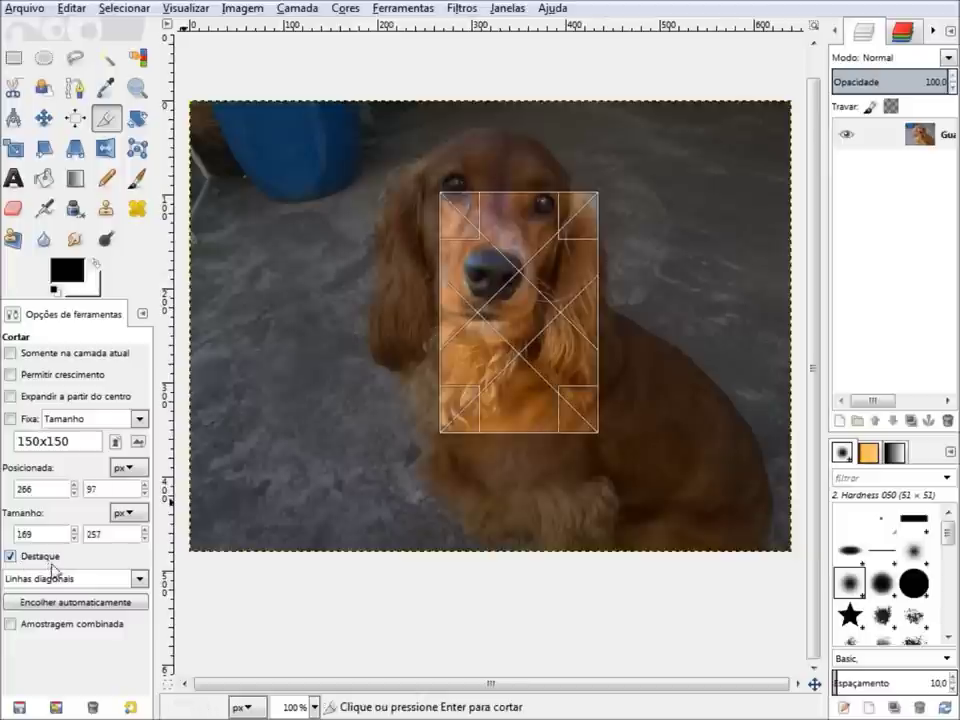
{"action": "left_click", "coordinate": [53, 560]}
{"action": "left_click", "coordinate": [11, 556]}
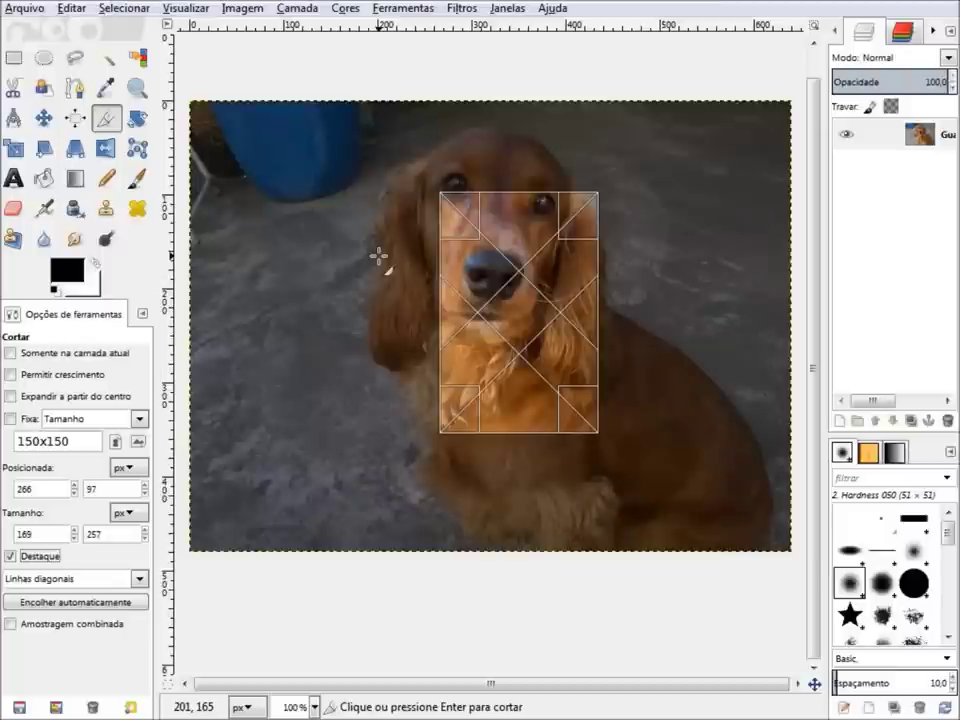
{"action": "mouse_move", "coordinate": [459, 221]}
{"action": "left_mouse_down"}
{"action": "mouse_move", "coordinate": [362, 174]}
{"action": "mouse_move", "coordinate": [362, 156]}
{"action": "left_mouse_up"}
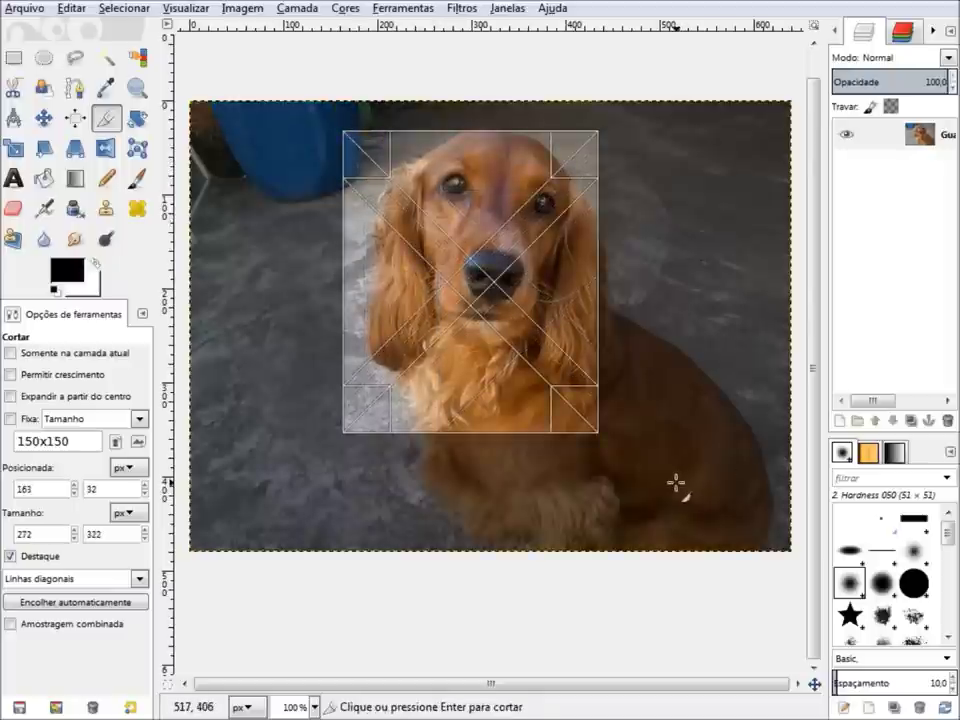